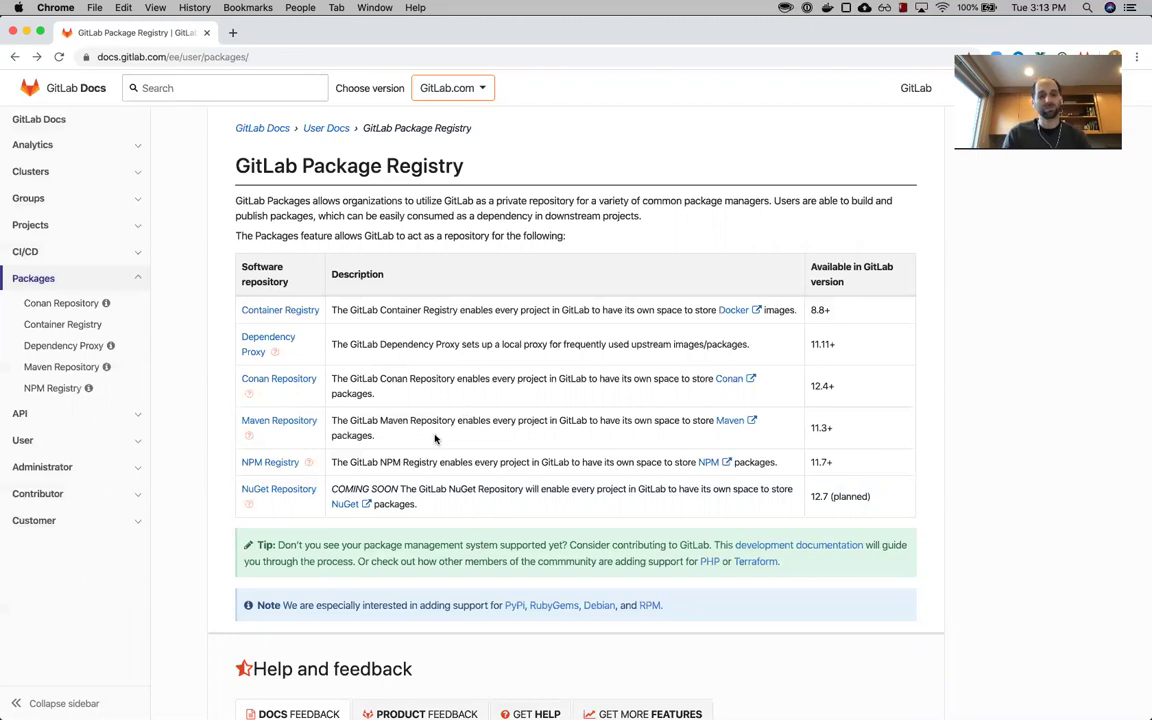
# - View the Maven Repository docs page, then switch to the GitLab profile window
pyautogui.click(300, 421)
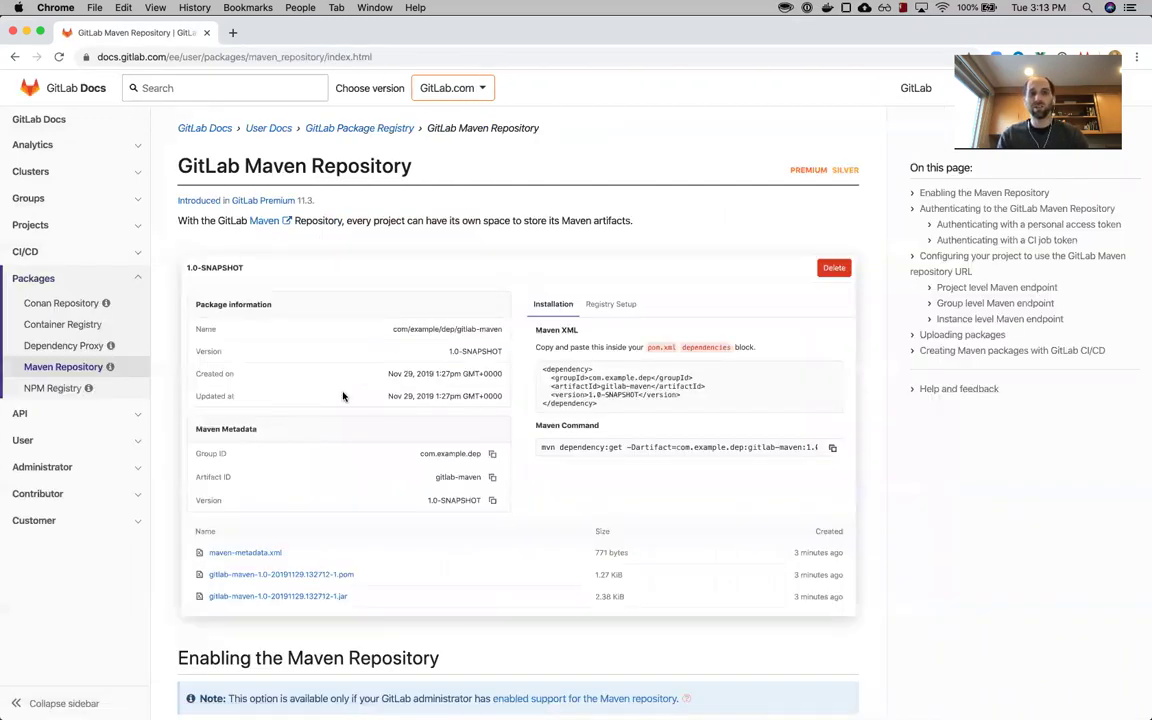
pyautogui.press('super+grave')
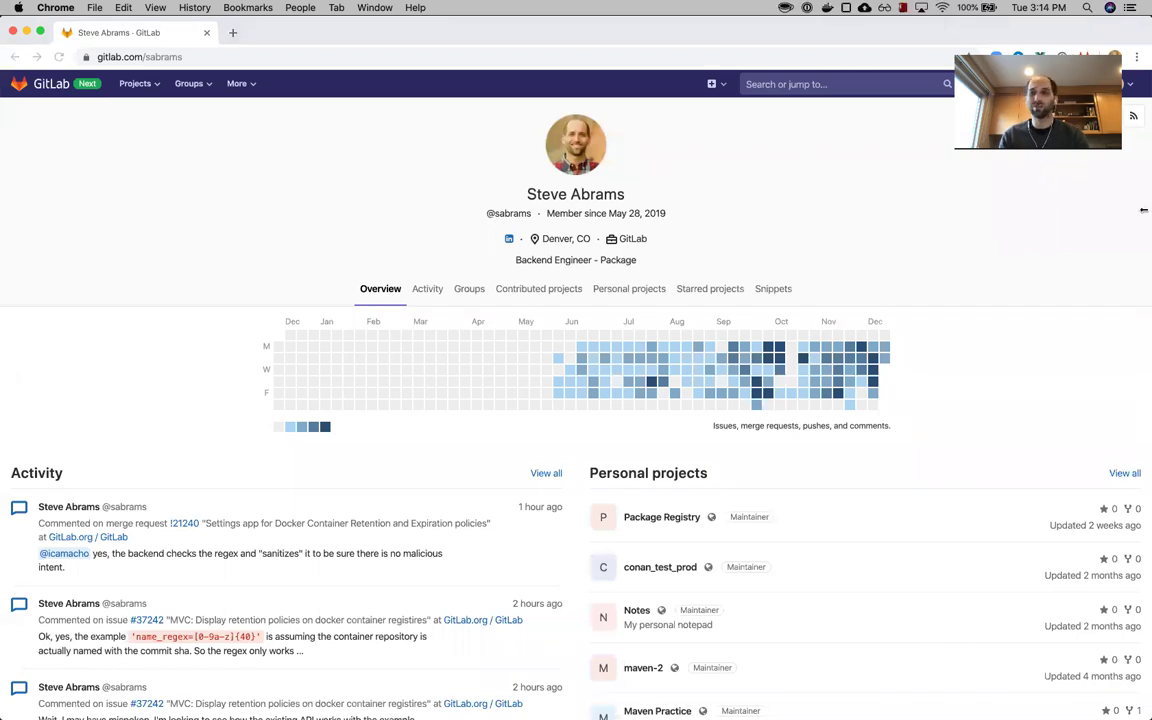
# - Create a new project named 'My Package Registry' with Public visibility
pyautogui.click(713, 84)
pyautogui.click(676, 116)
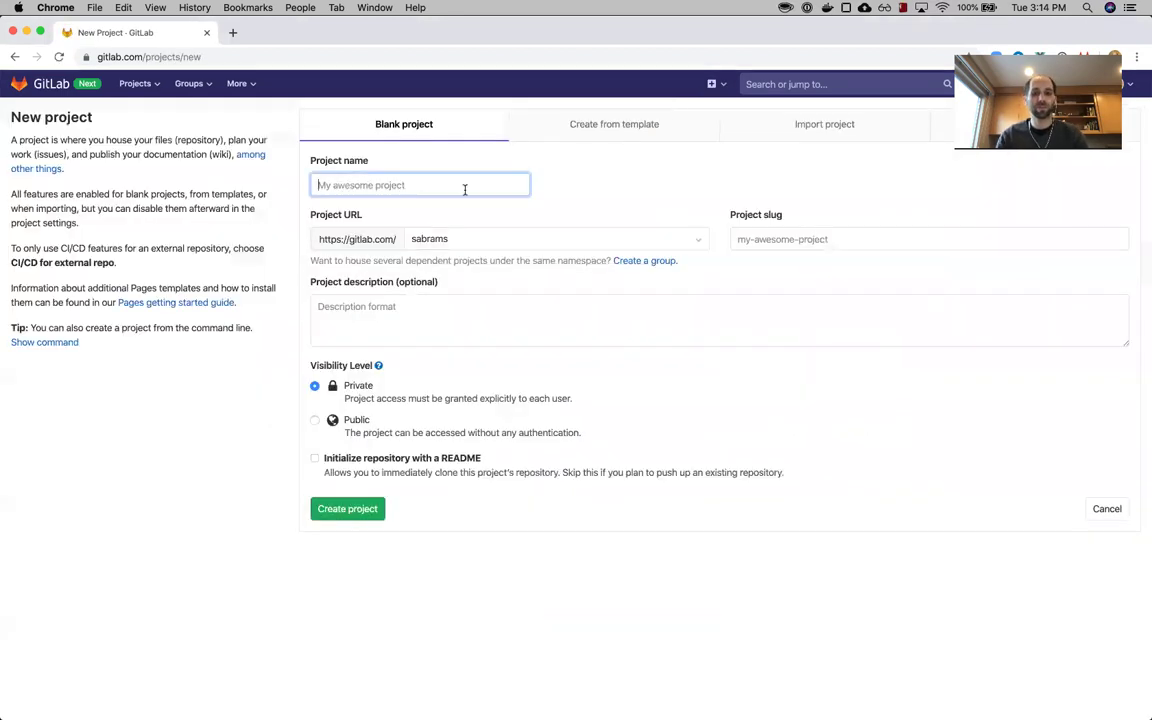
pyautogui.click(465, 187)
pyautogui.write('m')
pyautogui.press('BackSpace')
pyautogui.write('My Pack')
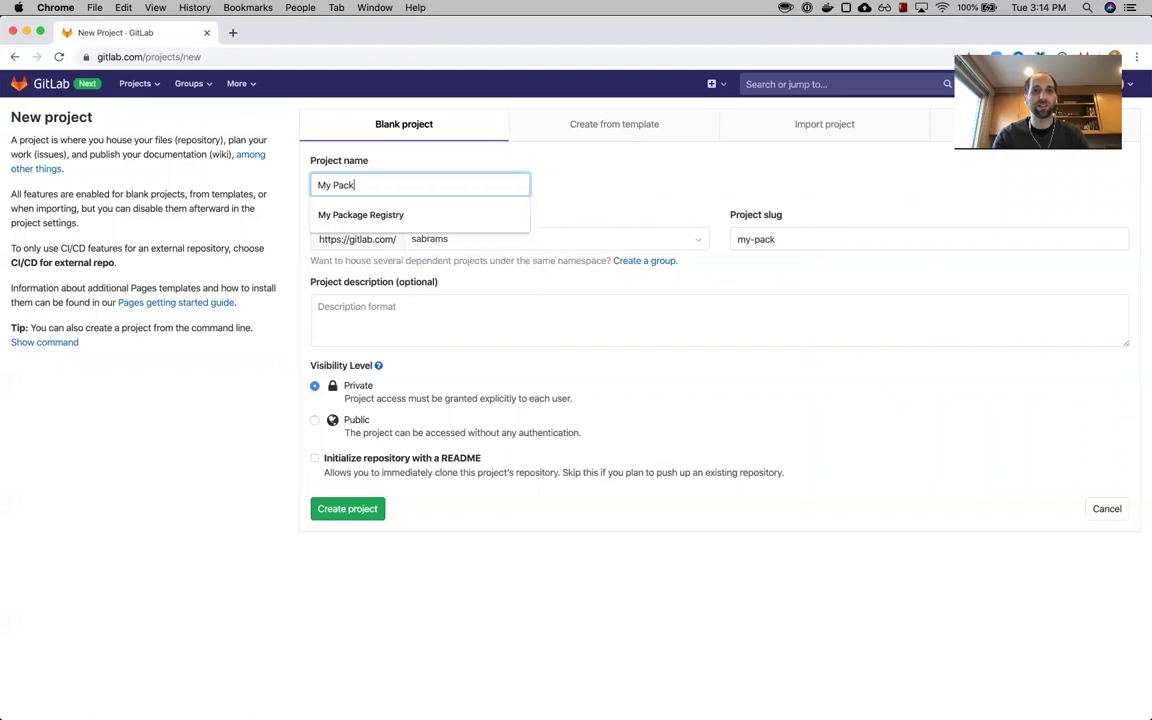
pyautogui.press('Down')
pyautogui.press('Return')
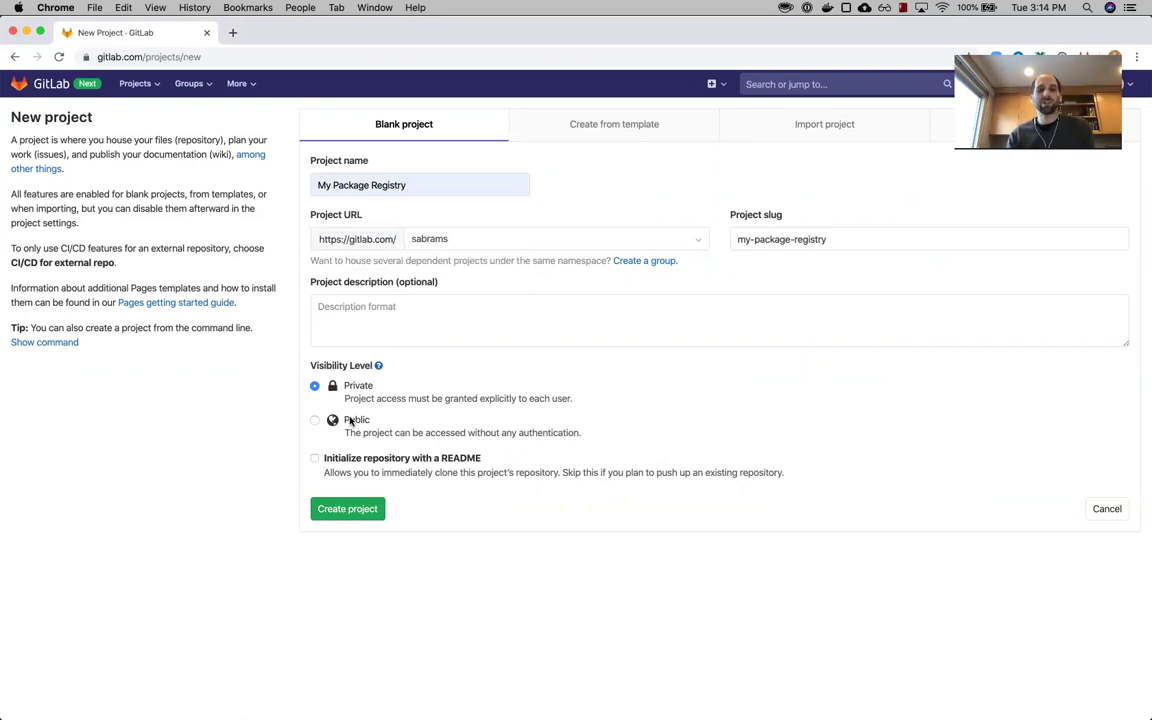
pyautogui.click(336, 421)
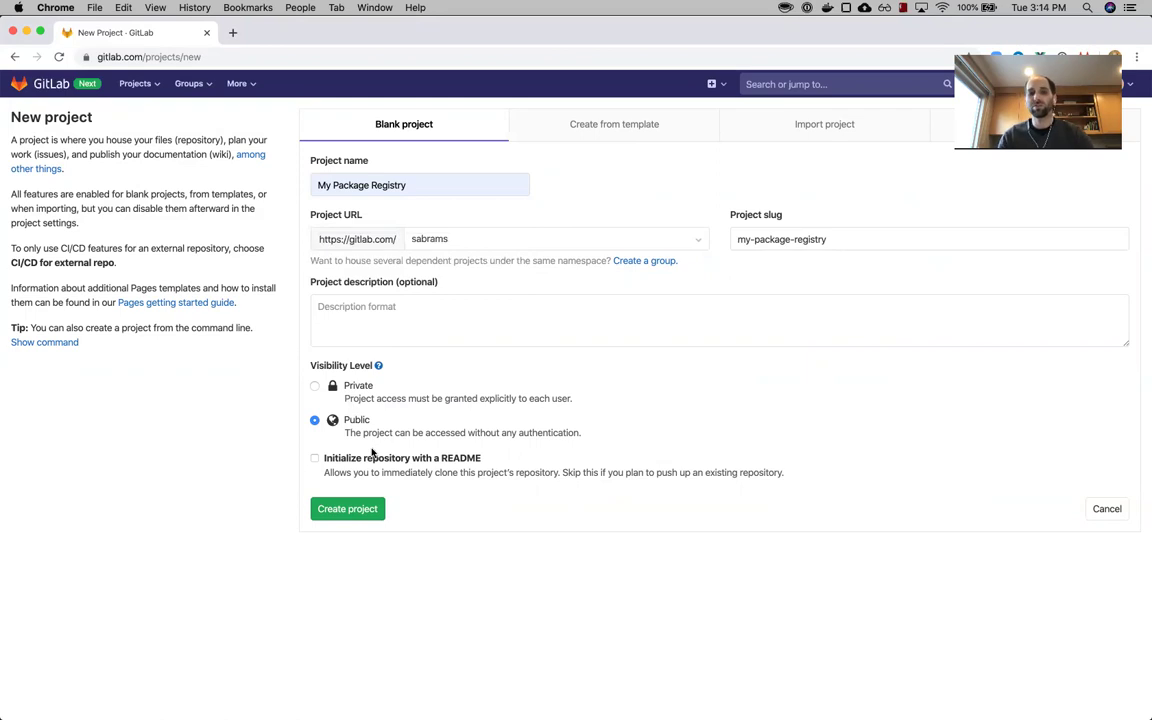
pyautogui.click(334, 510)
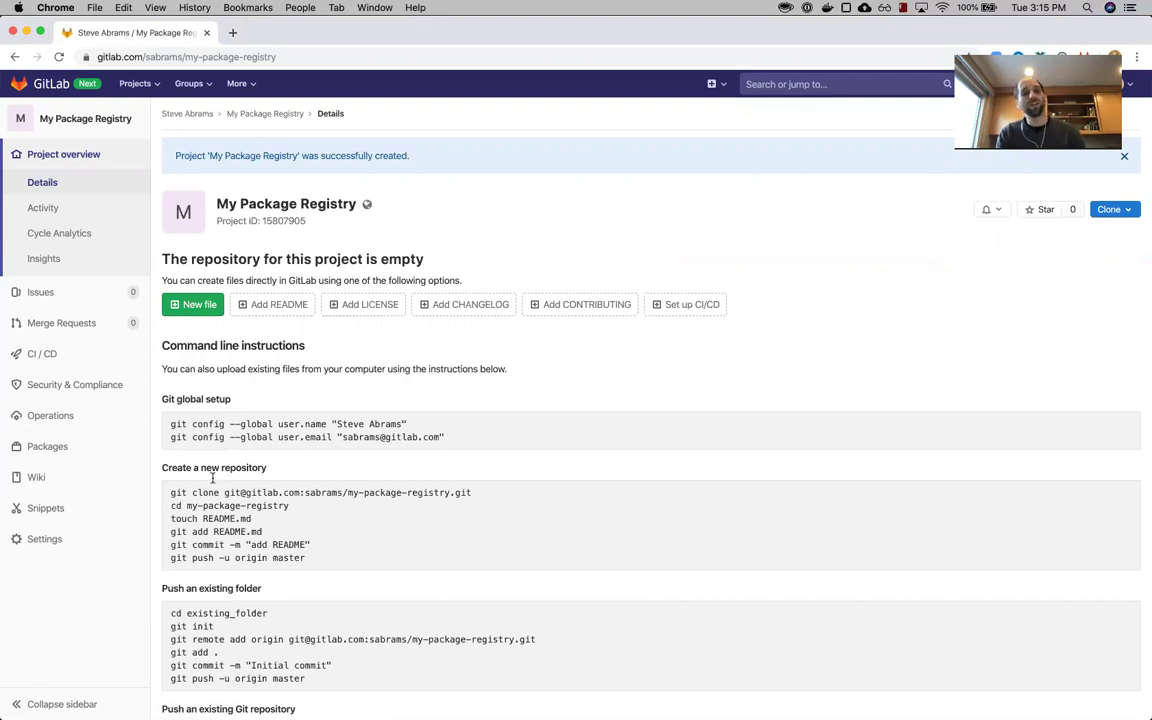
# - Open the project's empty Packages list, then return to the Maven docs window
pyautogui.moveTo(124, 430)
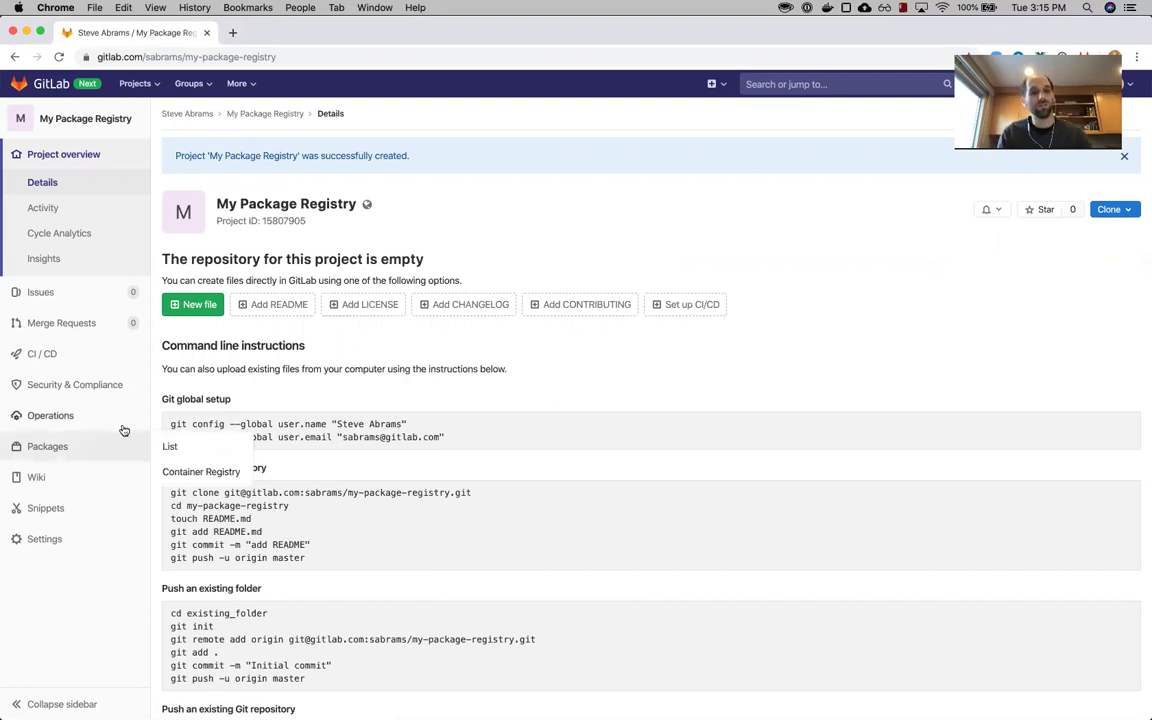
pyautogui.click(203, 447)
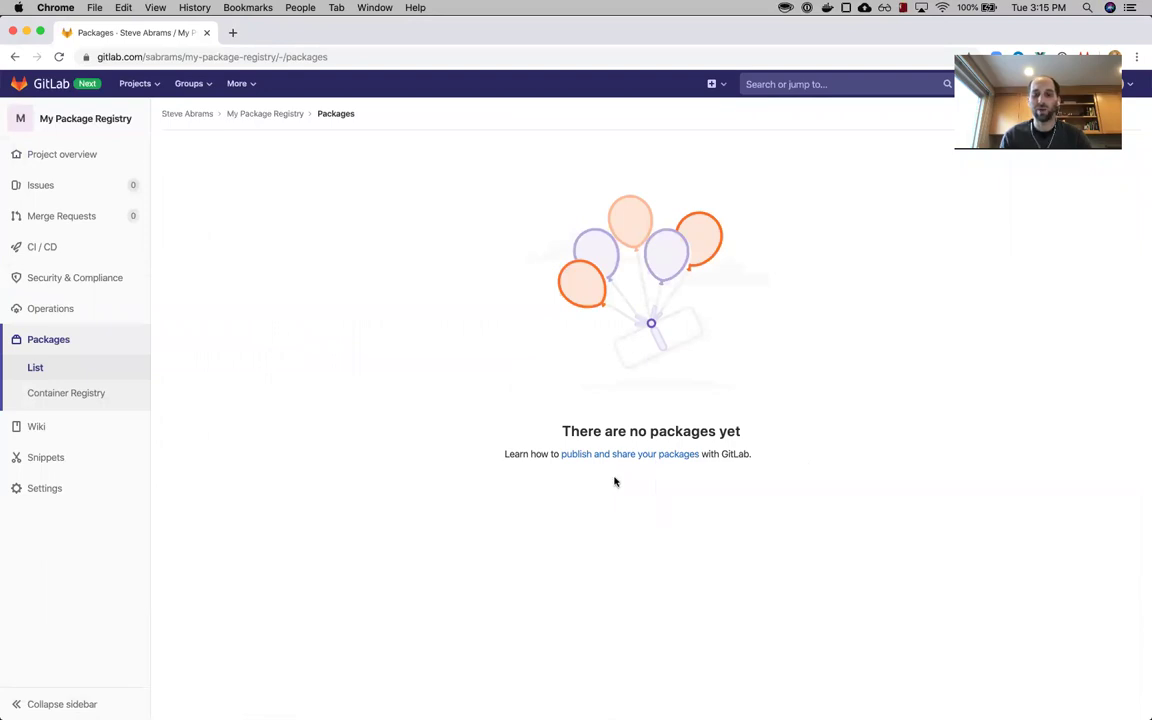
pyautogui.press('super+Tab')
pyautogui.press('super+shift+Tab')
pyautogui.press('super+grave')
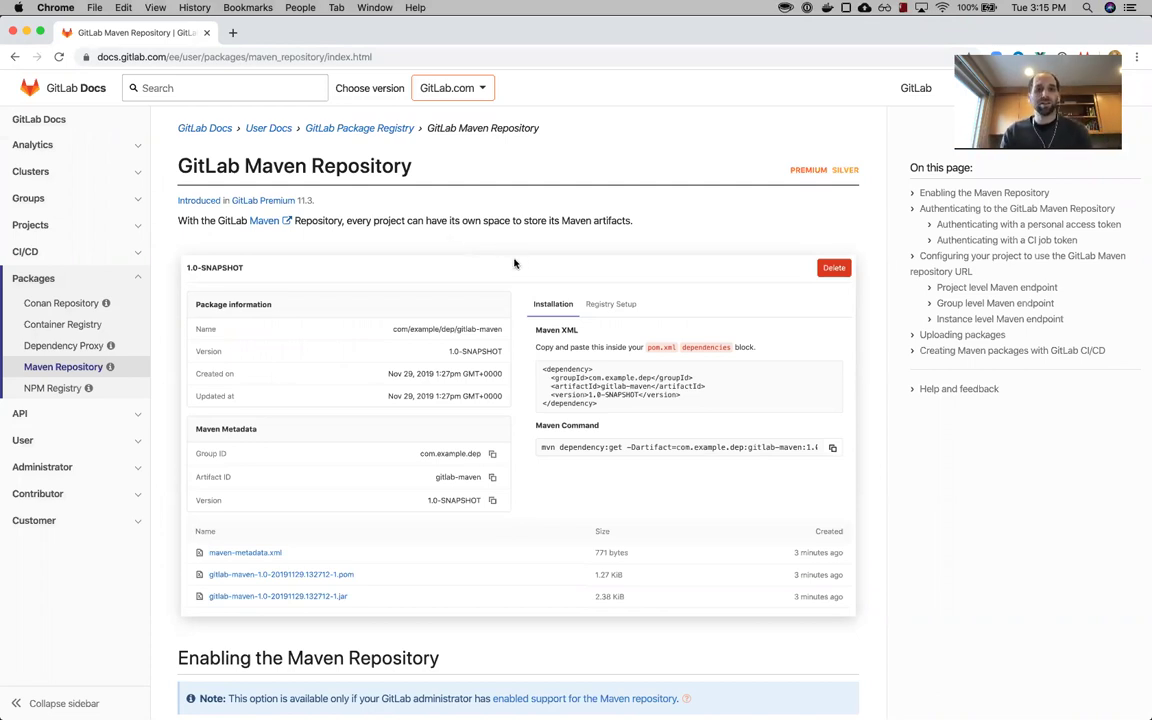
# - Jump to the 'Enabling the Maven Repository' section of the Maven docs
pyautogui.scroll(-1, 514, 263)
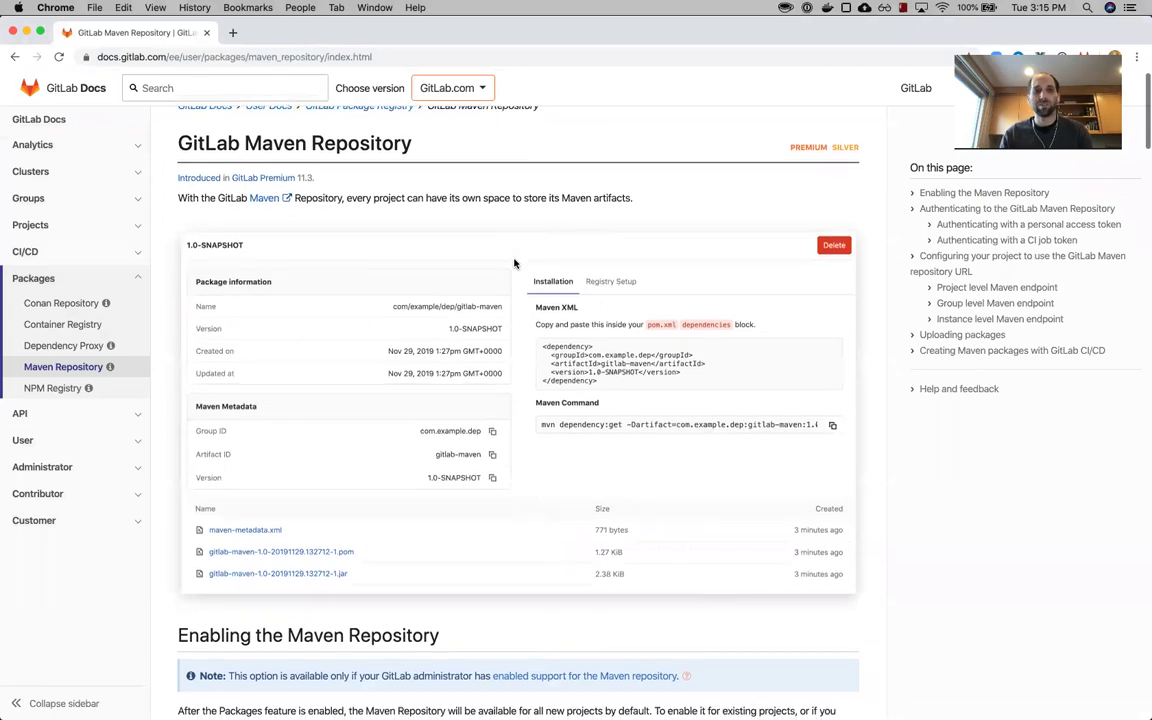
pyautogui.scroll(-1, 514, 262)
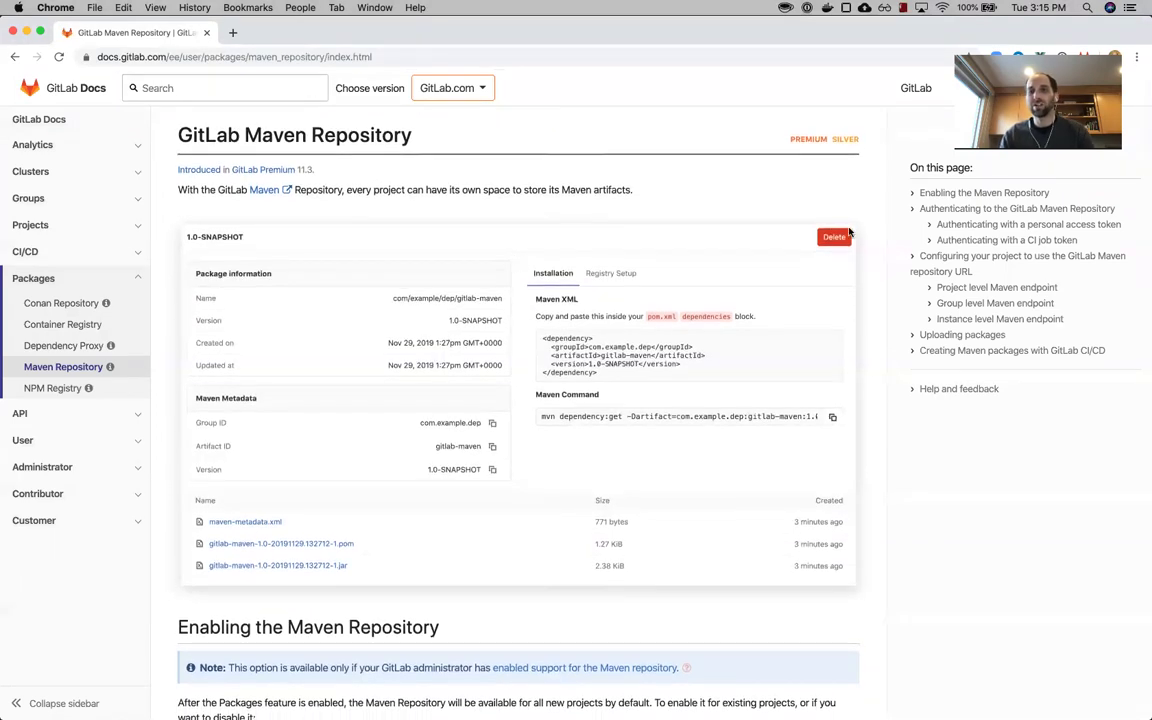
pyautogui.click(966, 193)
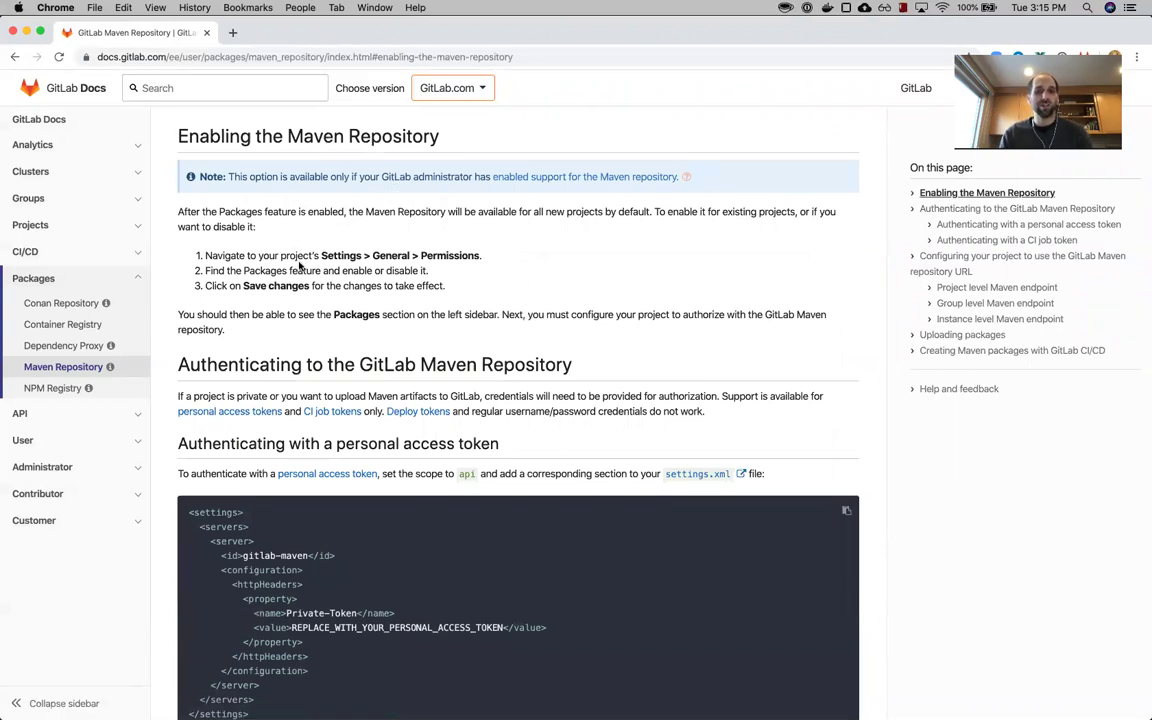
pyautogui.press('super+grave')
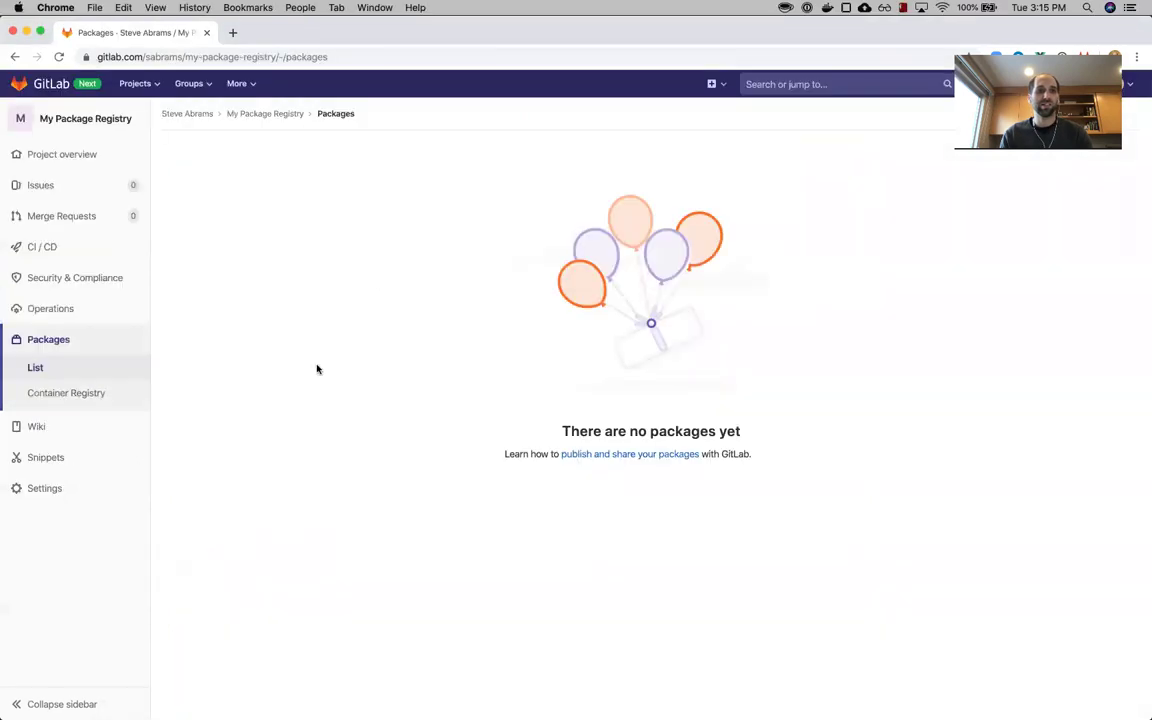
pyautogui.press('super+grave')
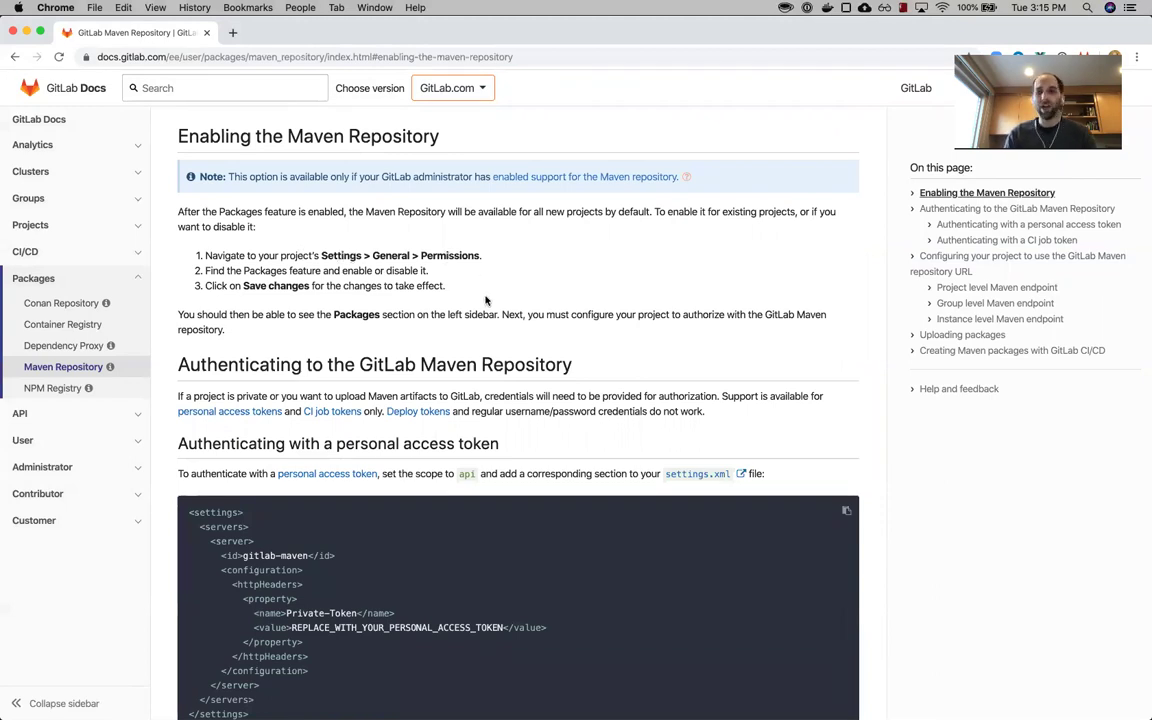
# - Copy the personal access token settings.xml snippet and head to the terminal
pyautogui.scroll(-5, 485, 300)
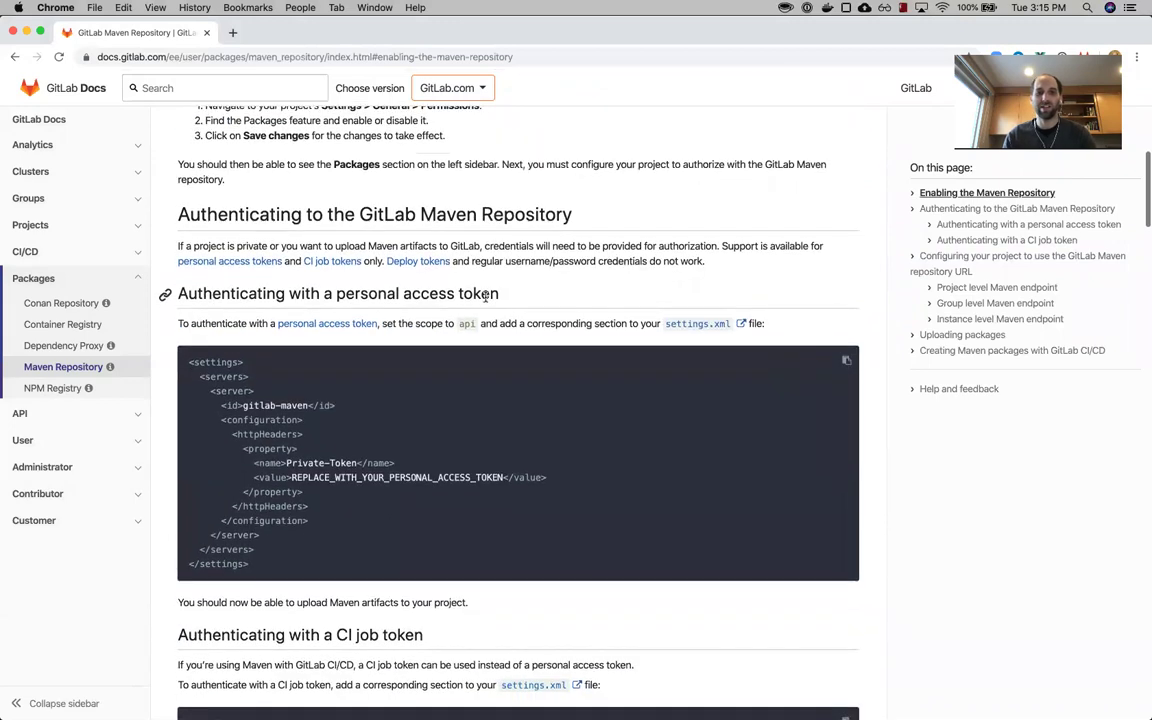
pyautogui.scroll(-1, 486, 298)
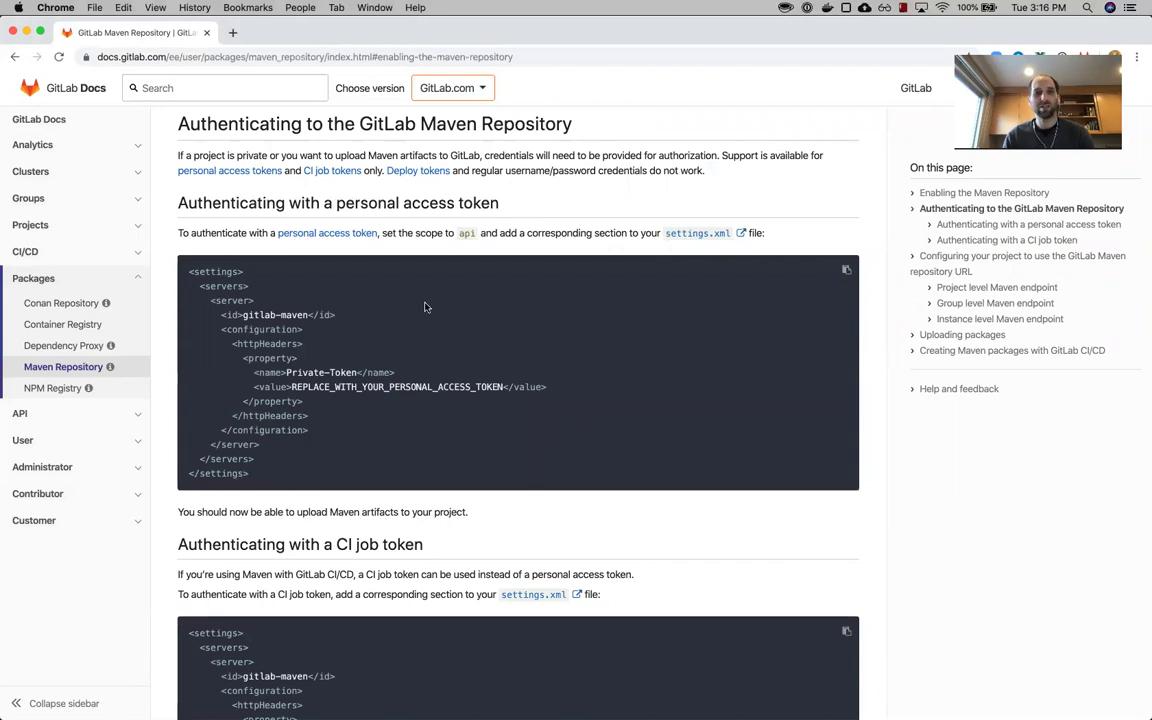
pyautogui.moveTo(289, 481); pyautogui.dragTo(179, 277)
pyautogui.press('super+c')
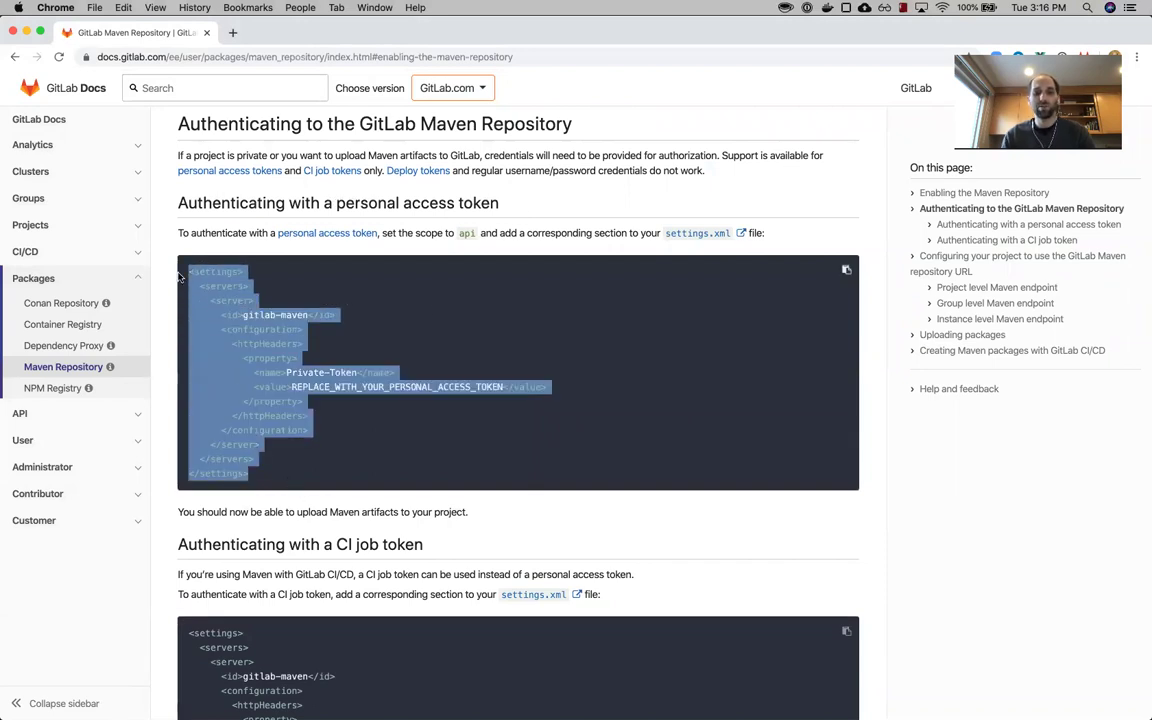
pyautogui.click(650, 270)
pyautogui.press('super+Tab')
pyautogui.press('super+shift+Tab')
pyautogui.press('super+Tab')
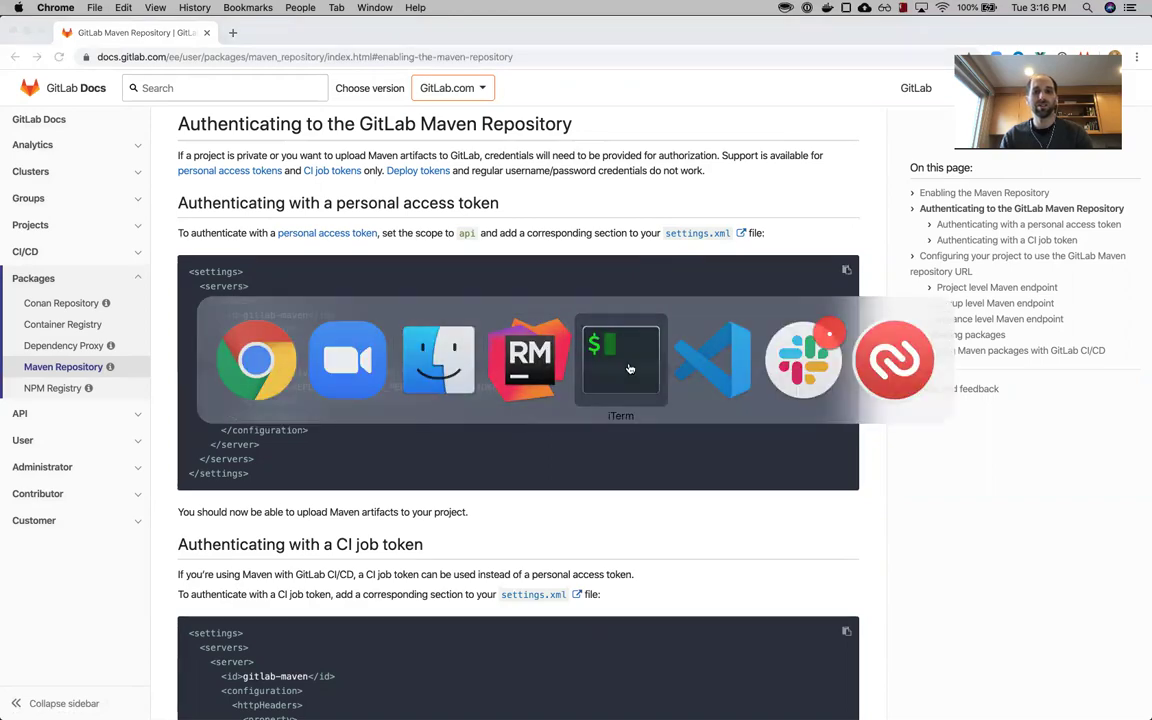
# - Open the maven-practice project in VS Code with 'code .' from the terminal
pyautogui.click(630, 369)
pyautogui.press('super+2')
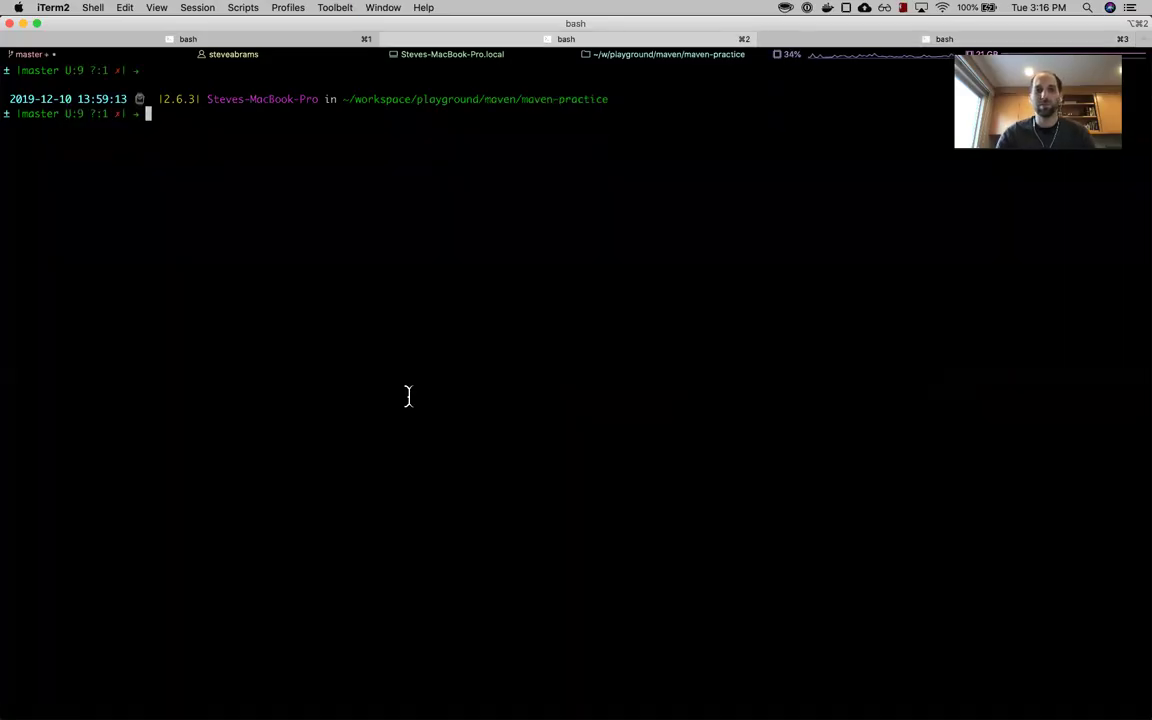
pyautogui.write('c')
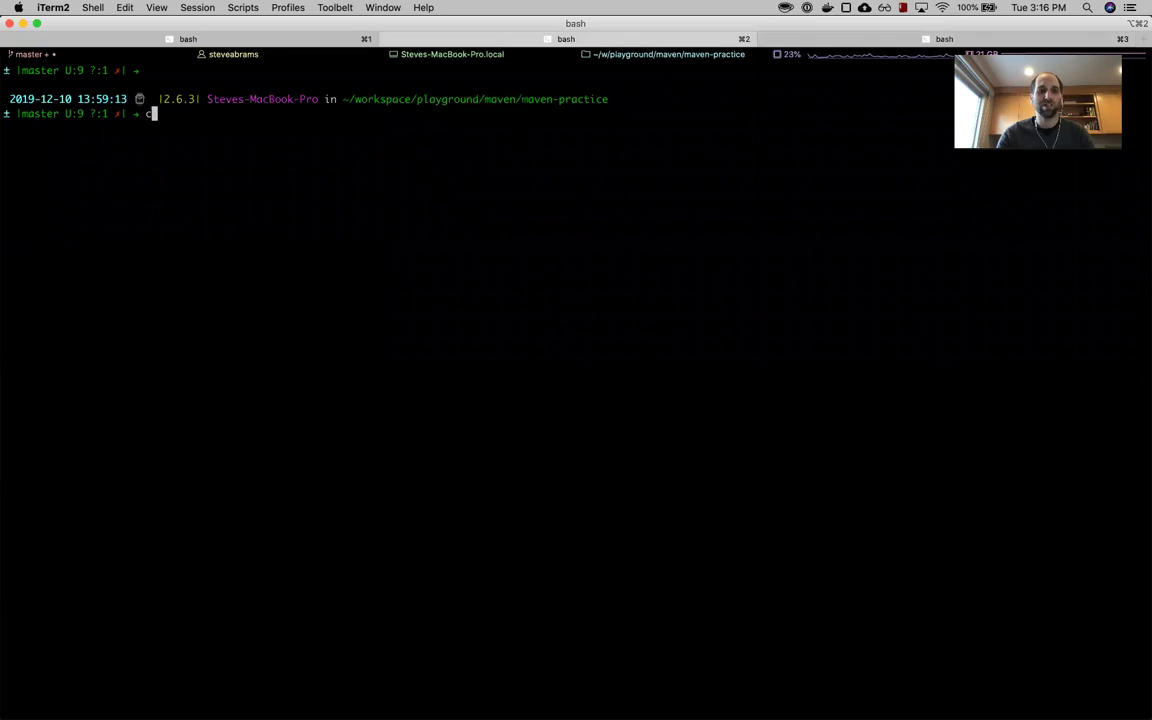
pyautogui.write('ode .')
pyautogui.press('Return')
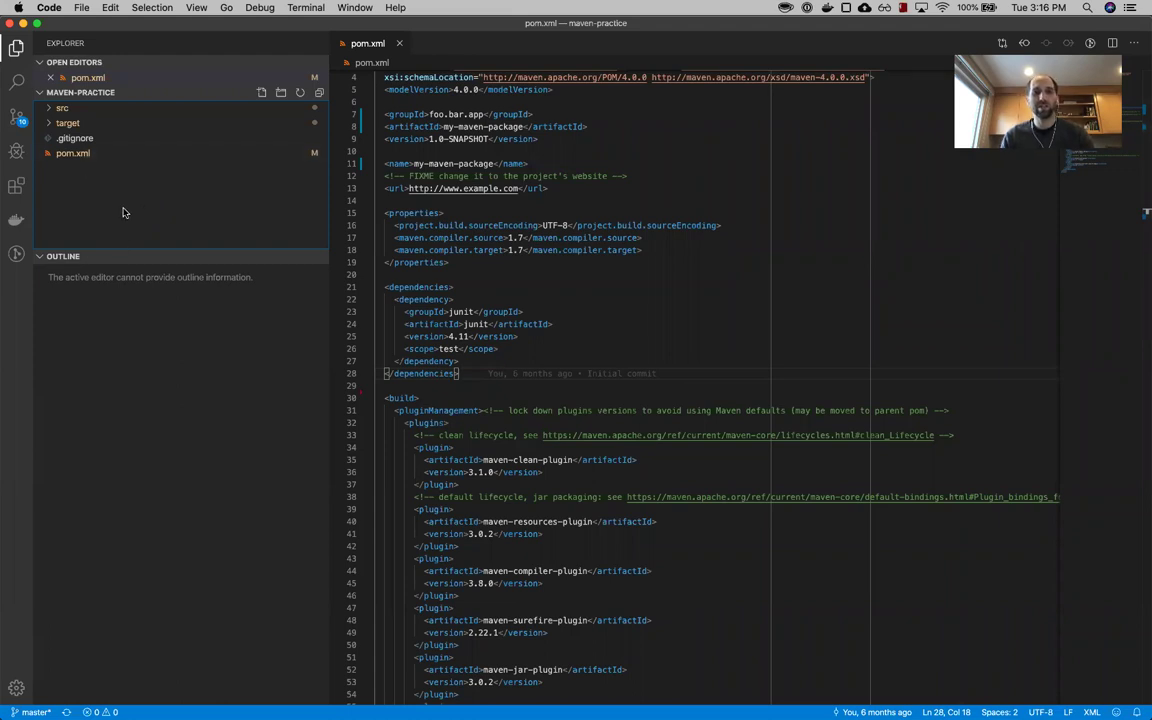
# - Create settings.xml, paste the gitlab-maven snippet, and select the token placeholder
pyautogui.click(261, 92)
pyautogui.write('sett')
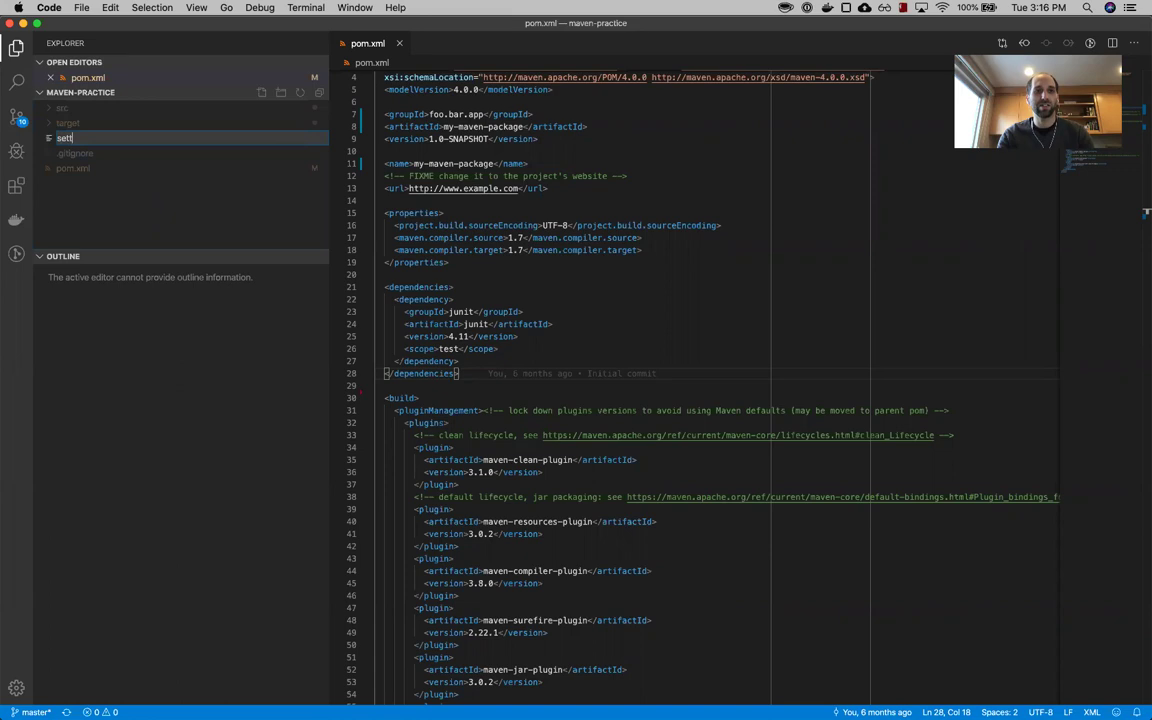
pyautogui.write('ings.xml')
pyautogui.press('Return')
pyautogui.press('super+v')
pyautogui.click(537, 162)
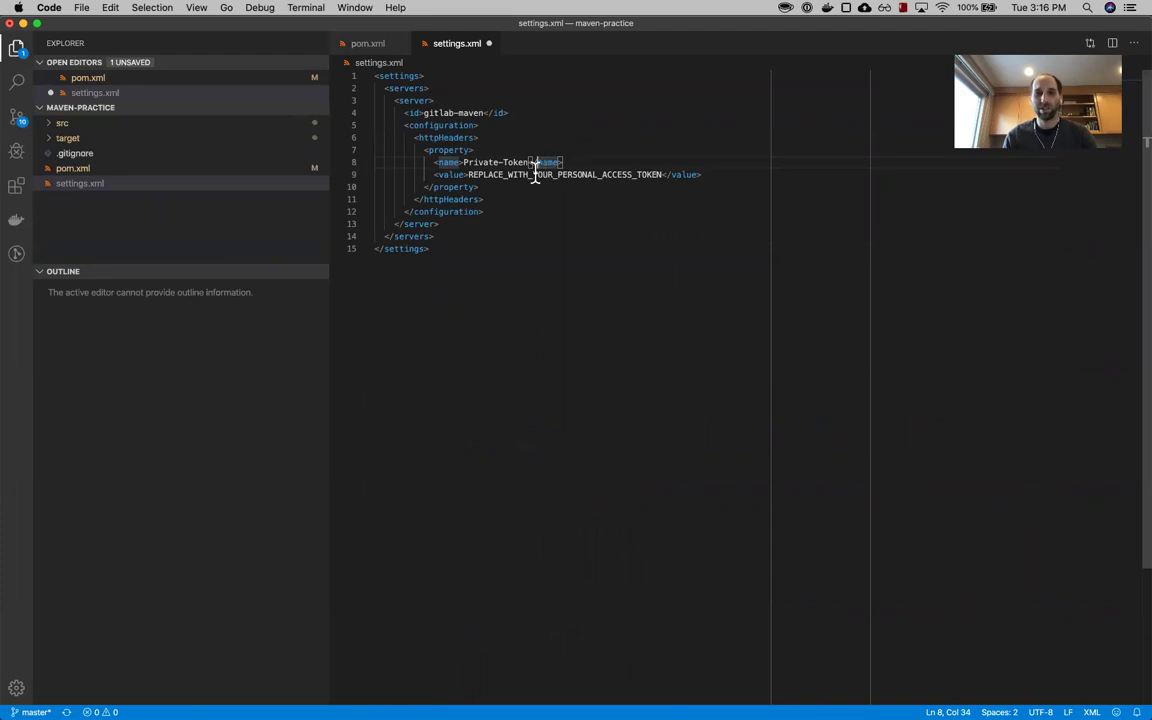
pyautogui.doubleClick(535, 174)
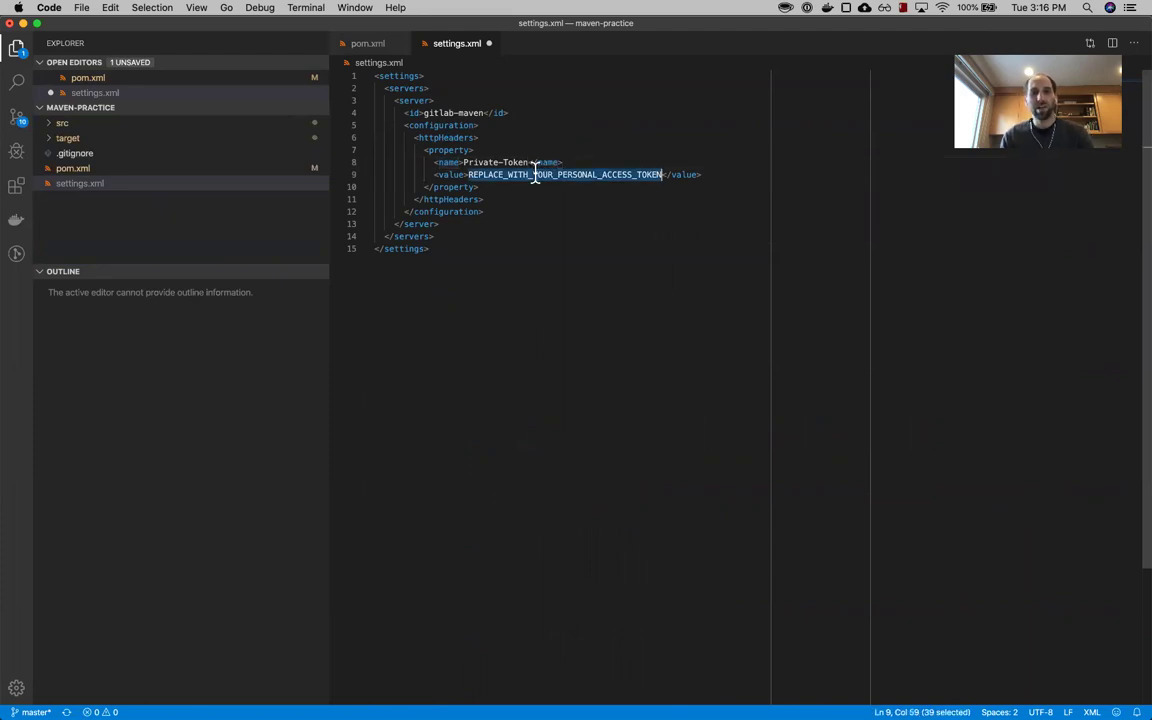
pyautogui.press('super+Tab')
pyautogui.press('super+Tab')
pyautogui.press('super+Tab')
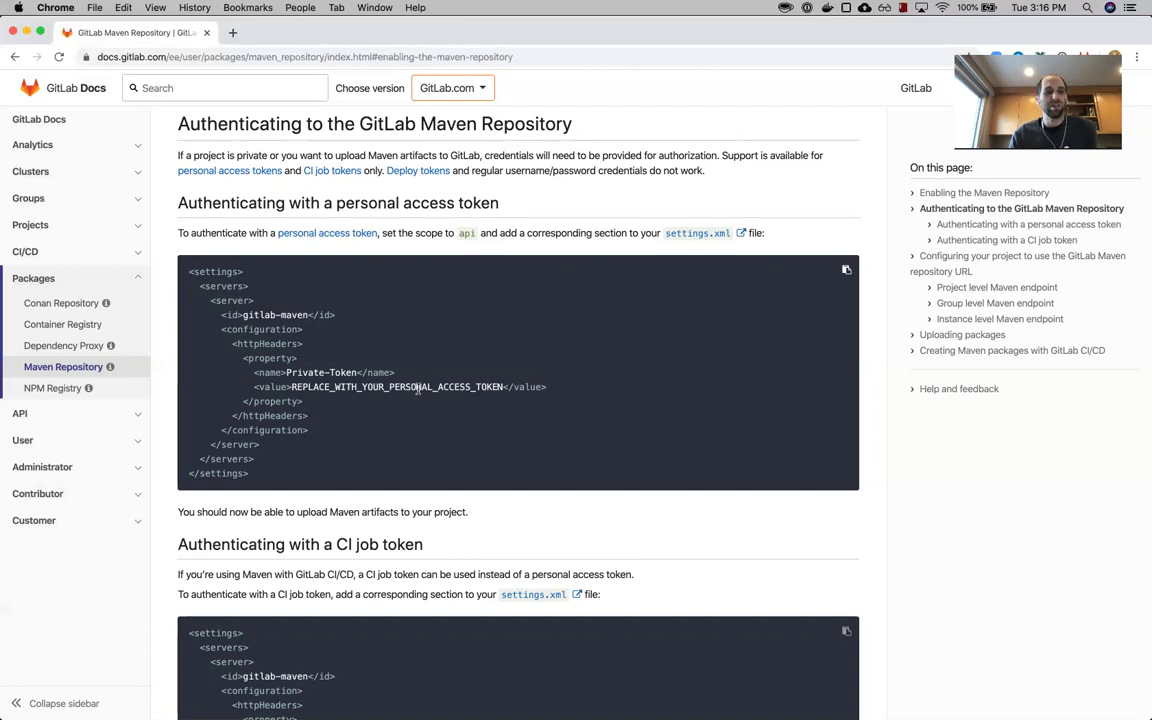
# - Review the docs' token authentication examples, then return to the empty packages page's account menu
pyautogui.scroll(-4, 418, 390)
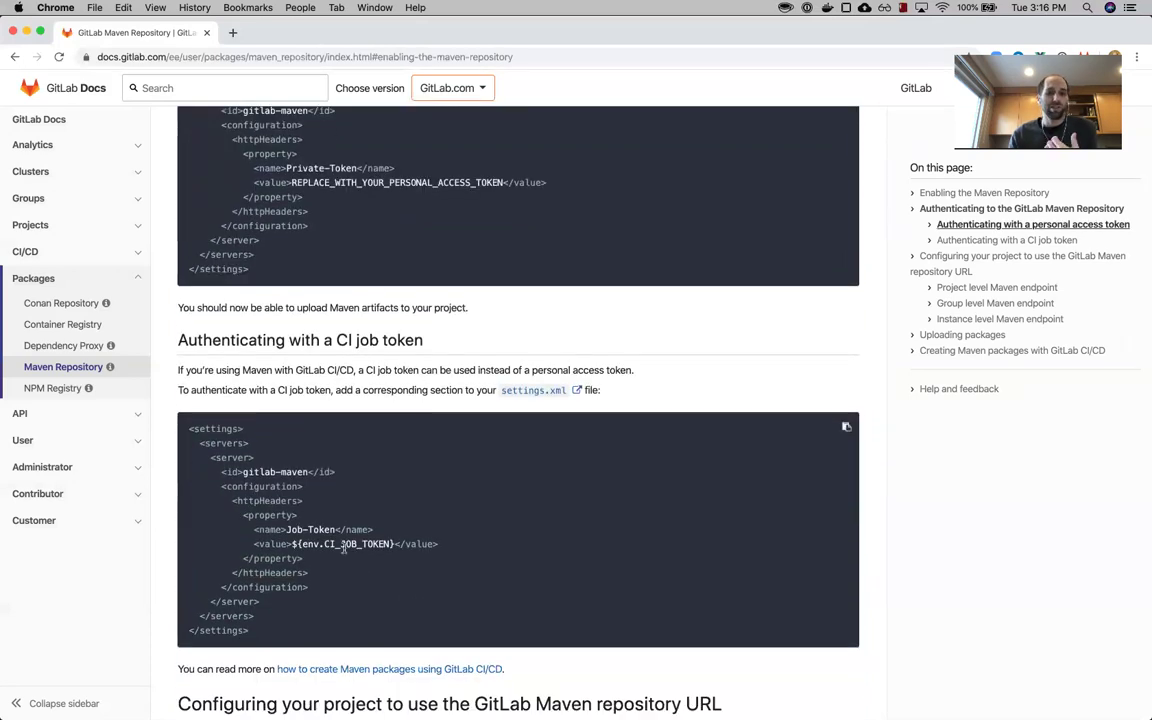
pyautogui.doubleClick(344, 547)
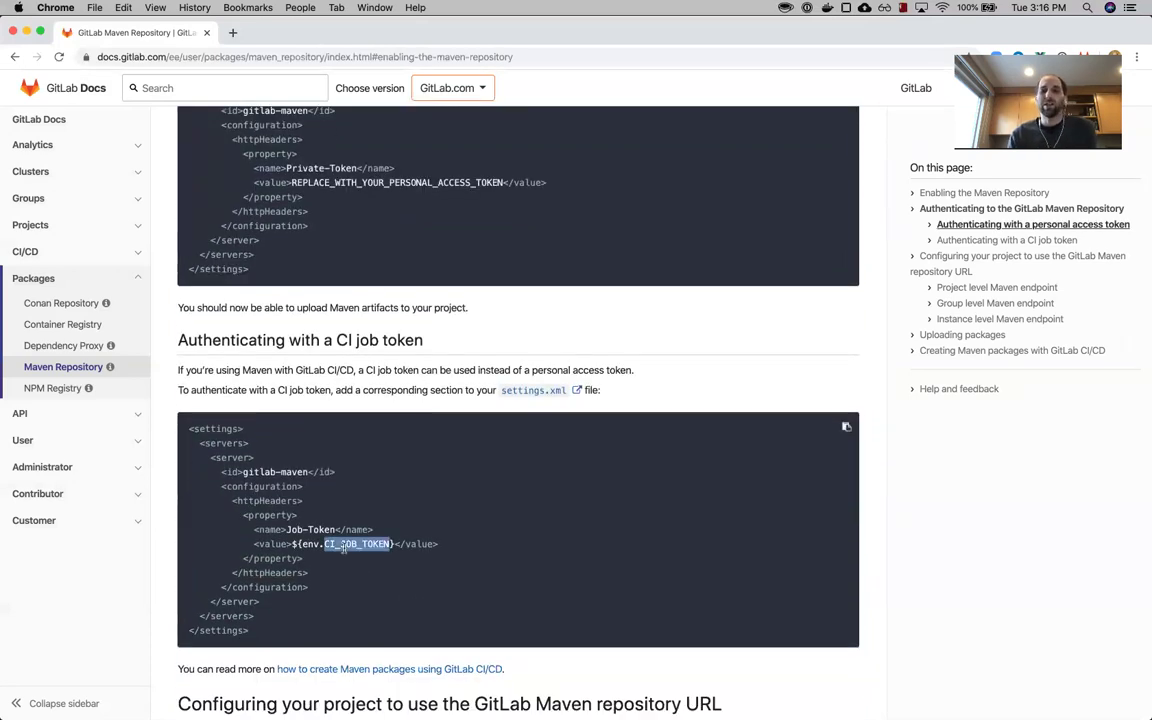
pyautogui.scroll(1, 393, 595)
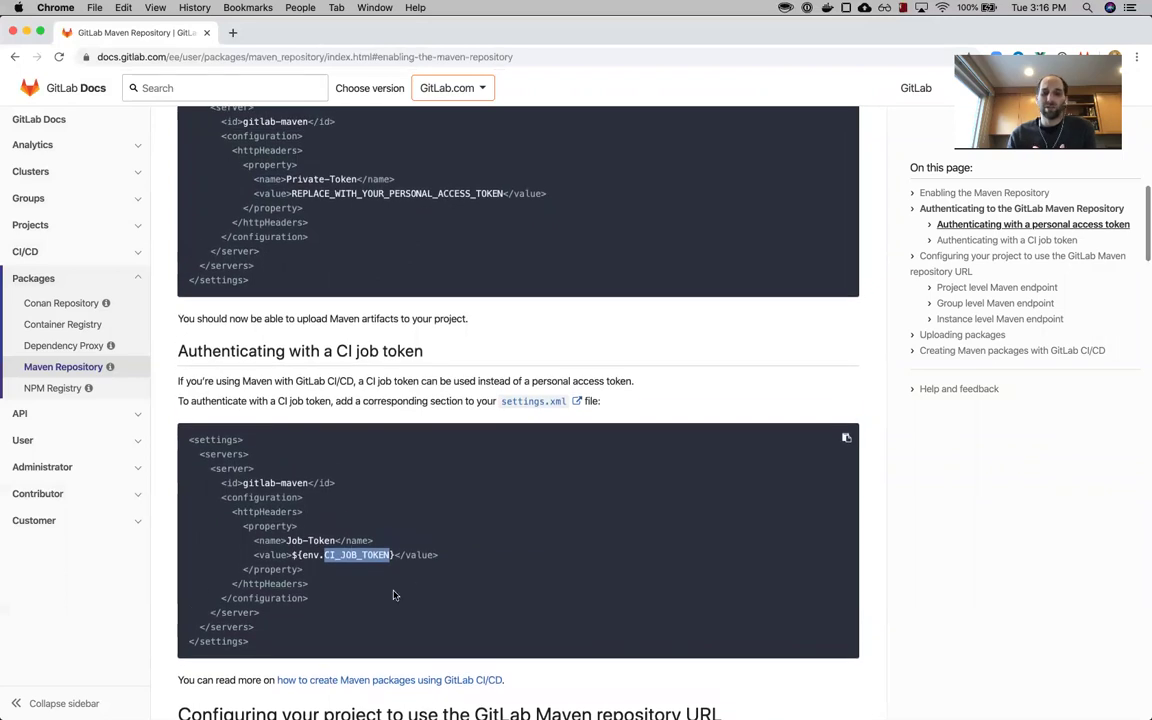
pyautogui.scroll(5, 350, 620)
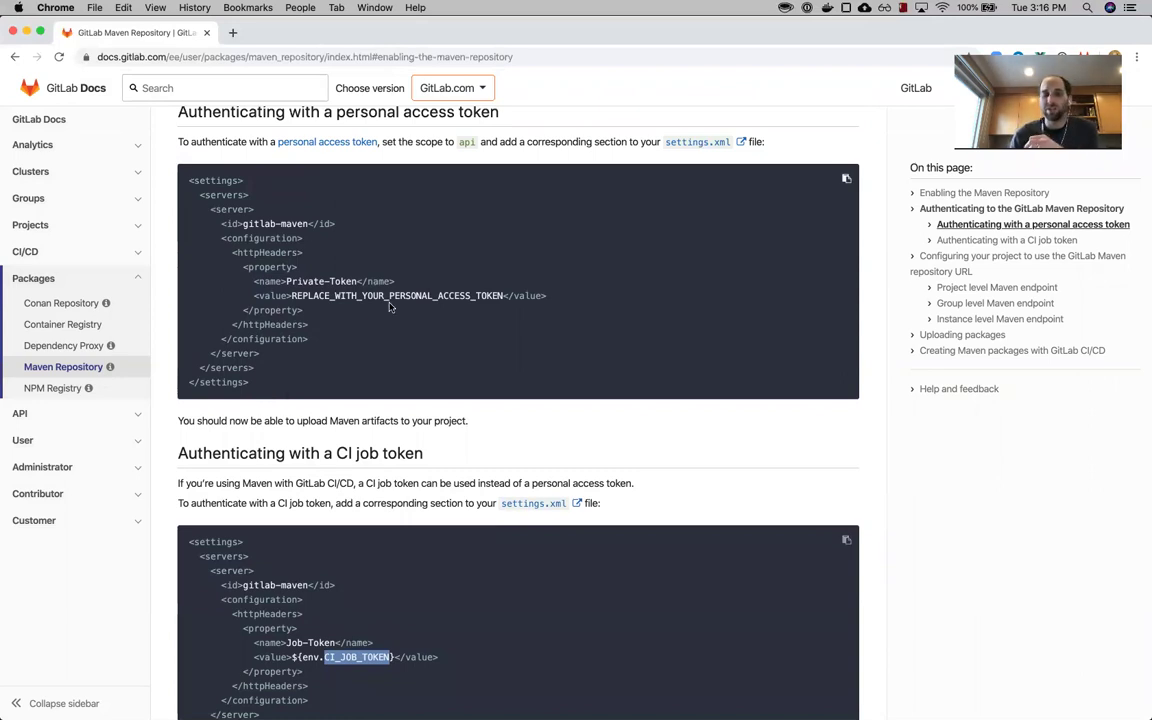
pyautogui.scroll(2, 391, 211)
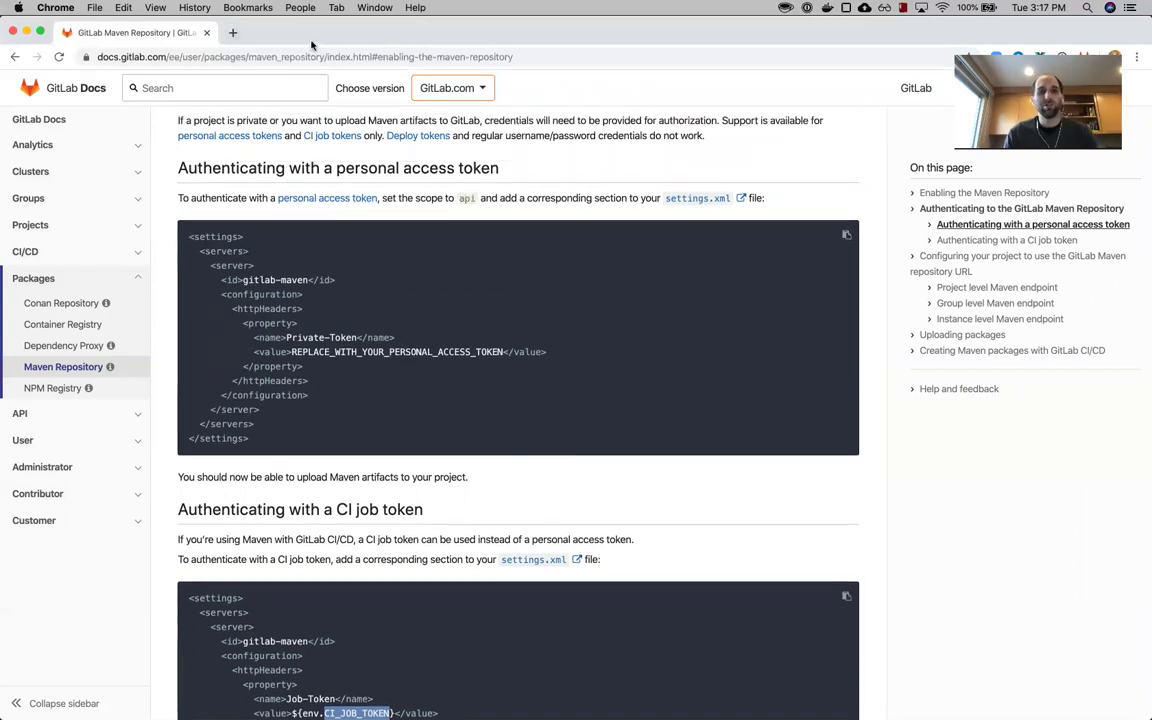
pyautogui.press('super+grave')
pyautogui.click(1115, 84)
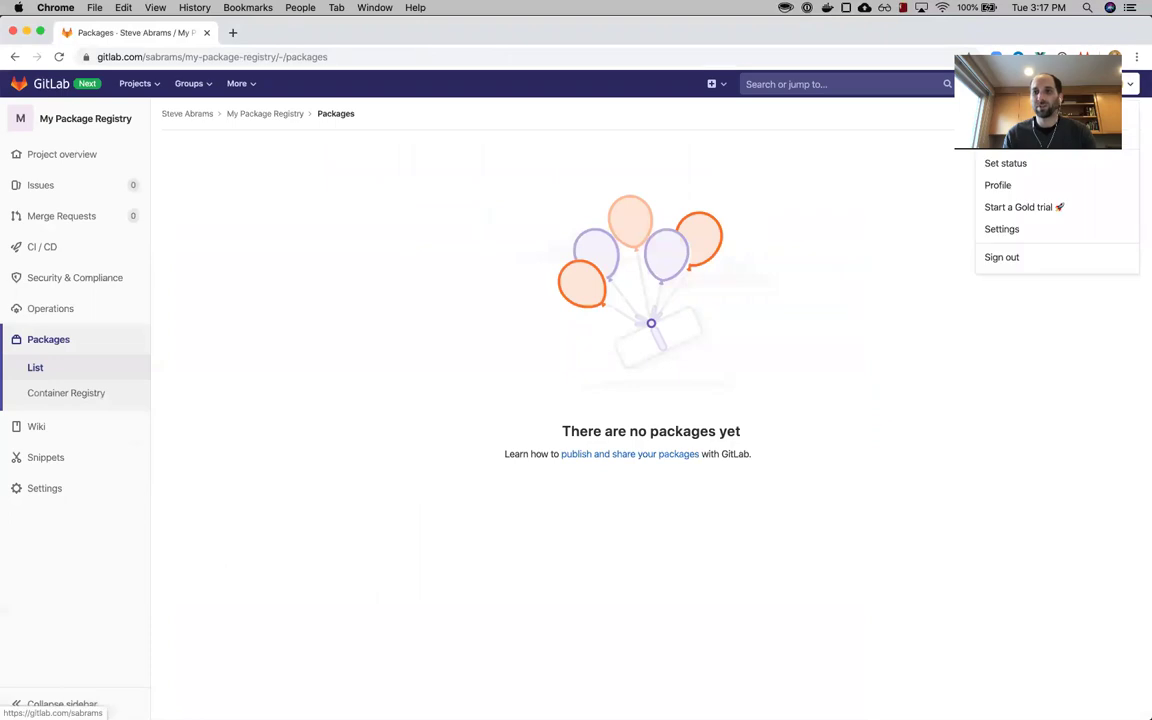
# - Create an api-scoped personal access token 'Package Registry Test Token' and copy its value
pyautogui.keyDown('super'); pyautogui.click(1036, 232); pyautogui.keyUp('super')
pyautogui.click(290, 33)
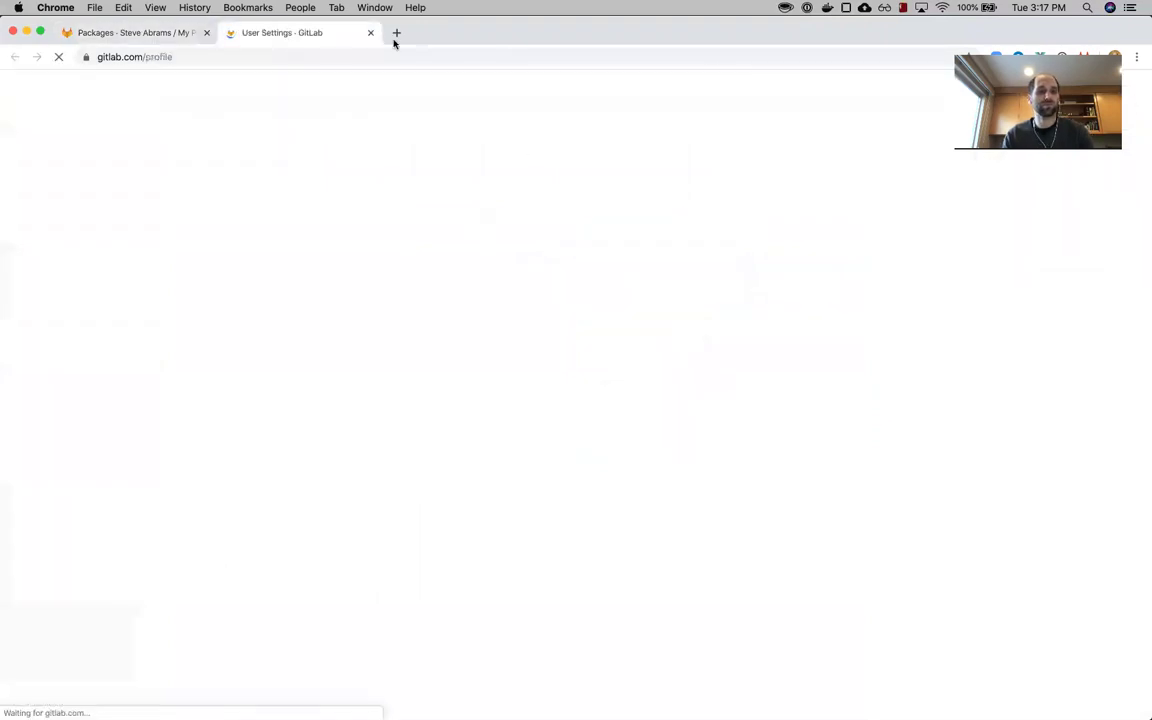
pyautogui.click(52, 308)
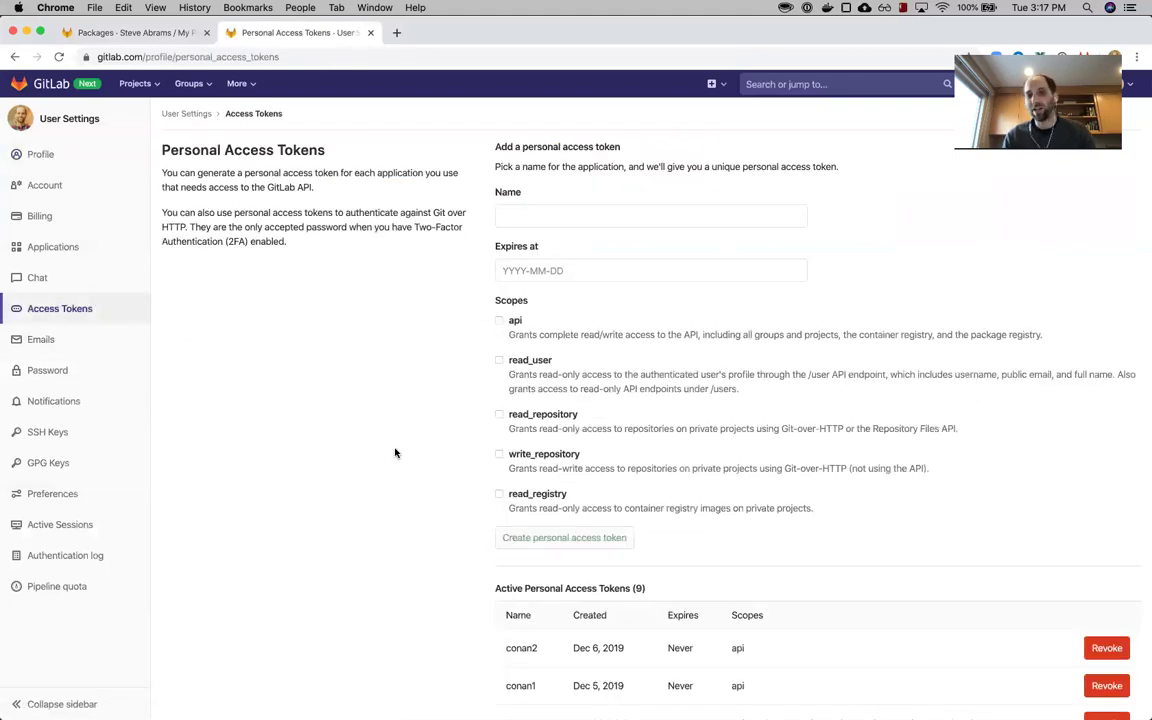
pyautogui.moveTo(968, 334); pyautogui.dragTo(1071, 341)
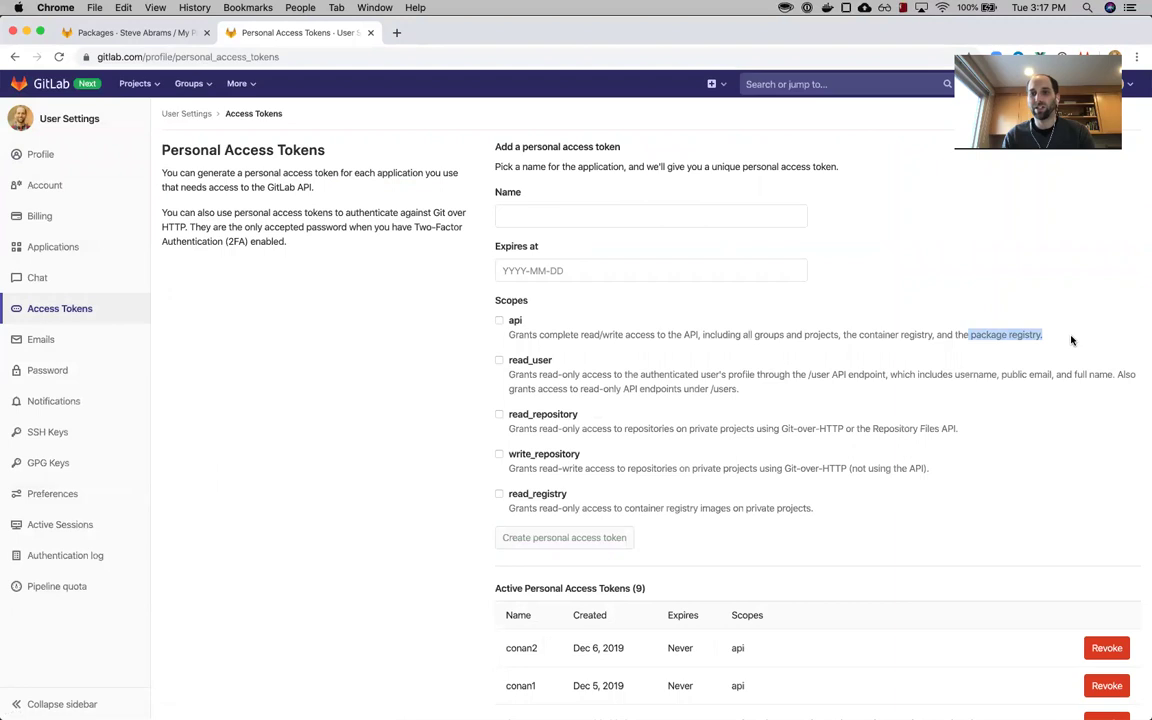
pyautogui.click(549, 369)
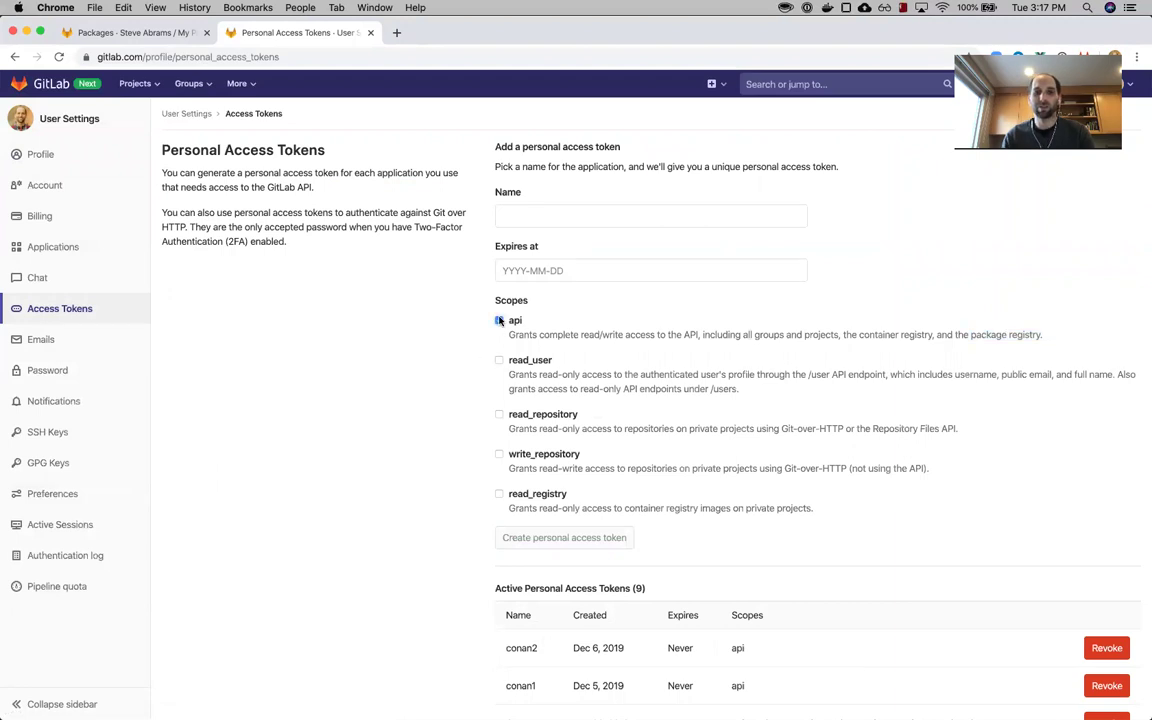
pyautogui.click(555, 210)
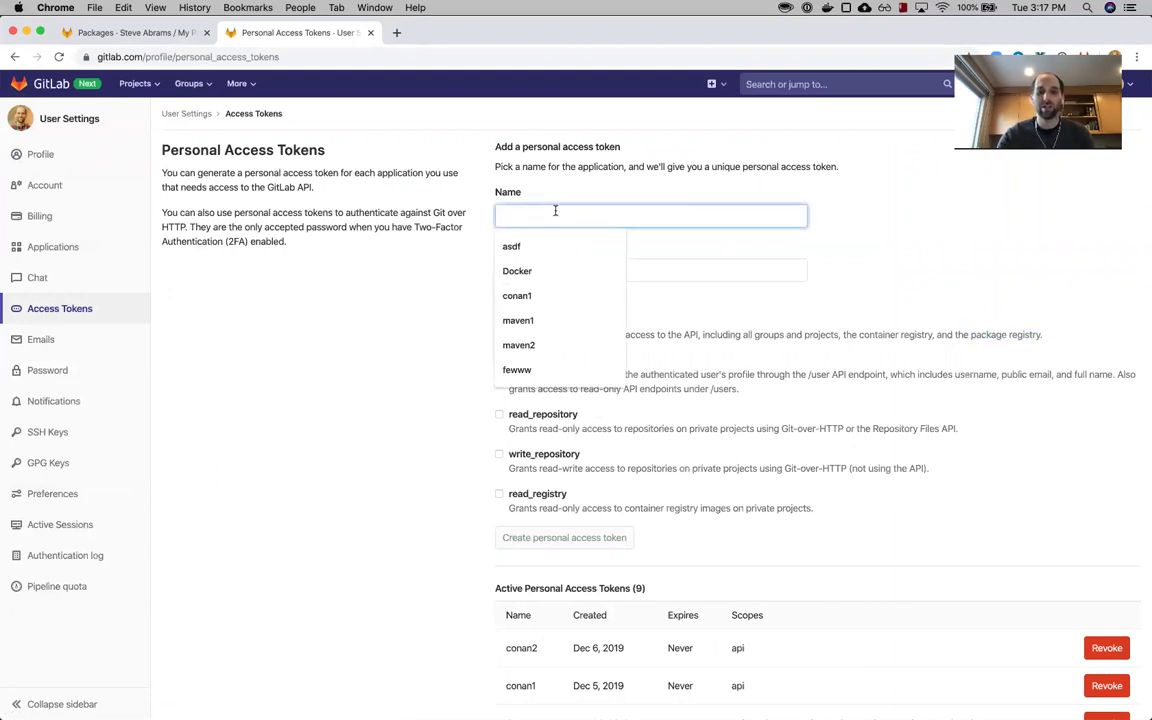
pyautogui.write('Package Registry Test Token')
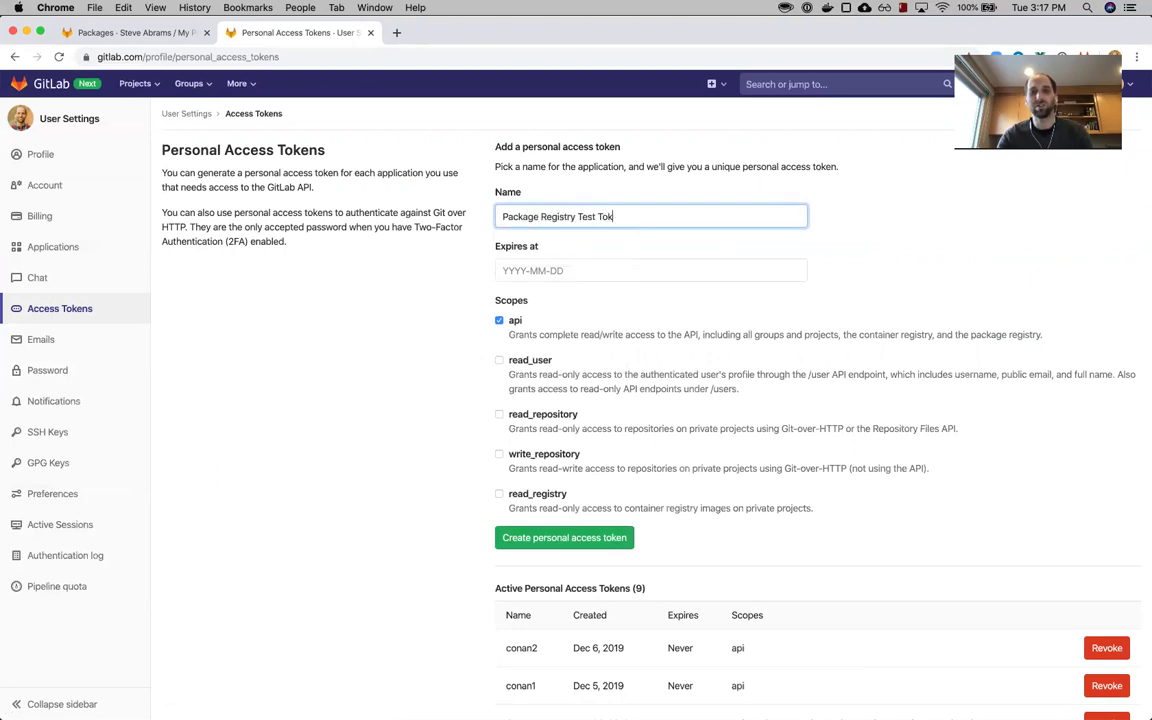
pyautogui.click(523, 541)
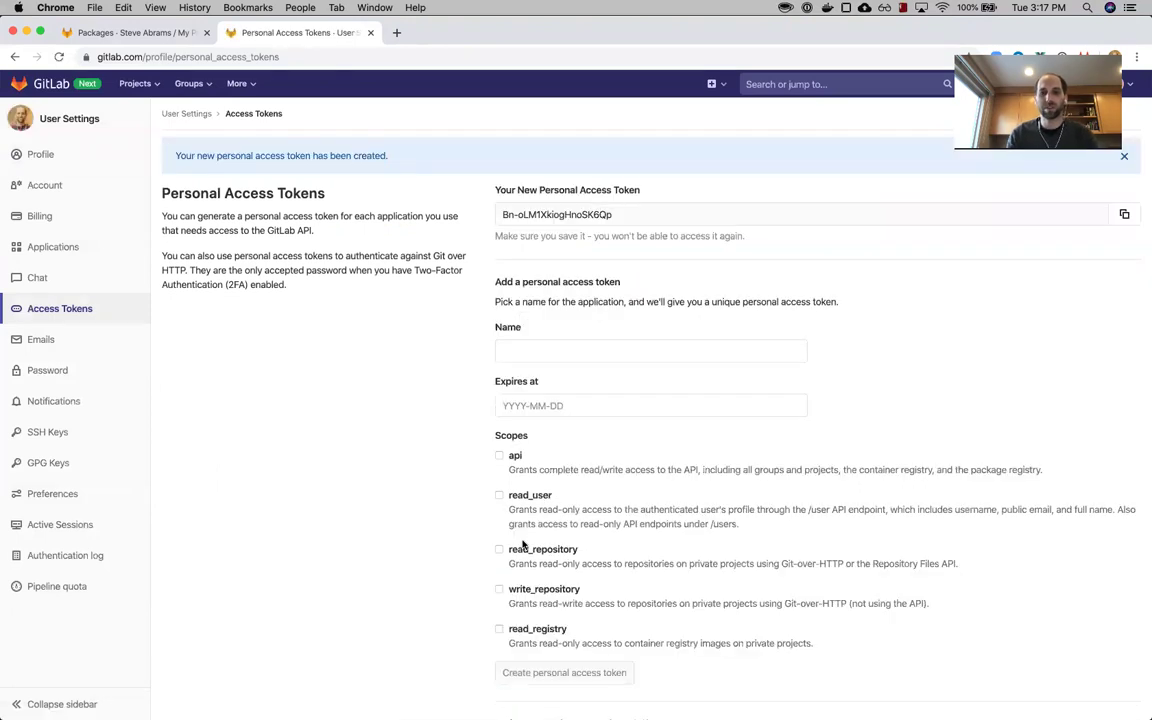
pyautogui.click(1124, 216)
# - Paste the token over the settings.xml placeholder, then go to the docs' repository URL section
pyautogui.press('super+Tab')
pyautogui.press('super+Tab')
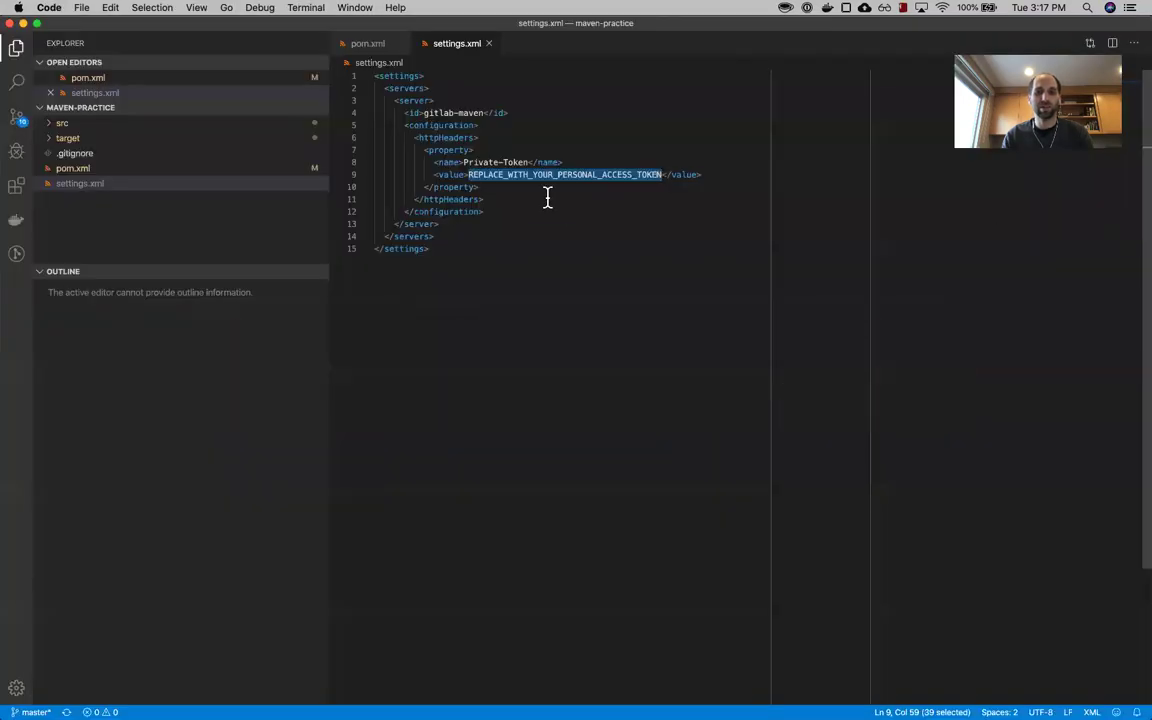
pyautogui.press('super+v')
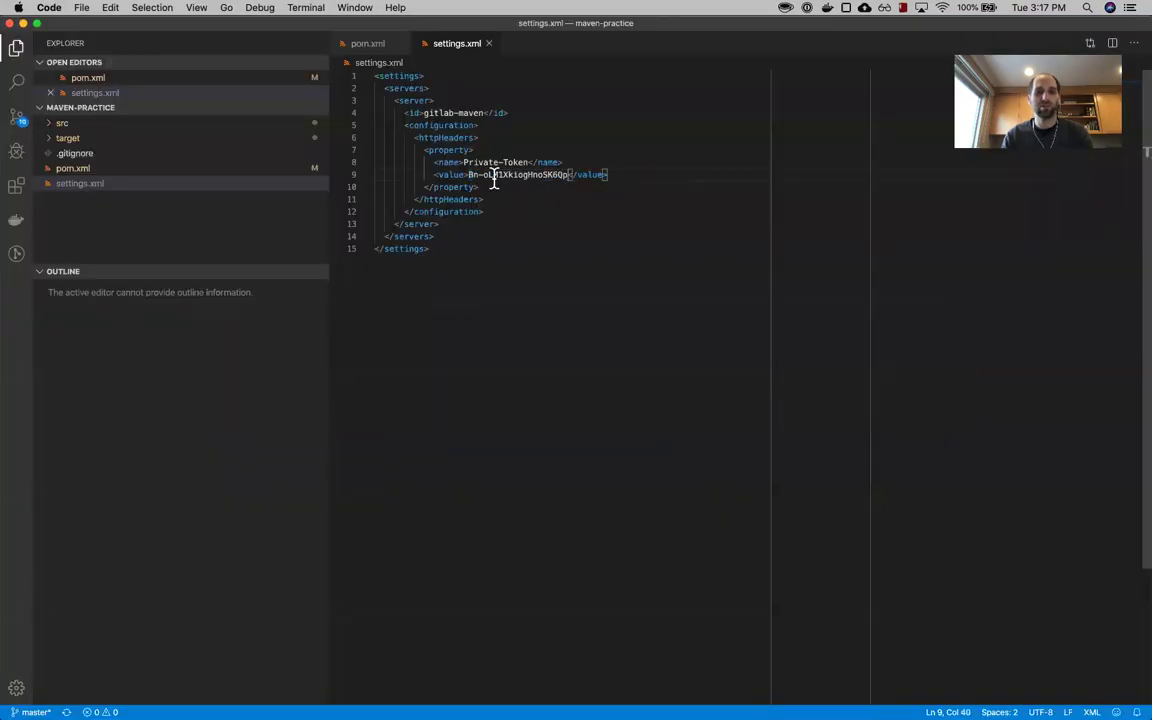
pyautogui.press('super+Tab')
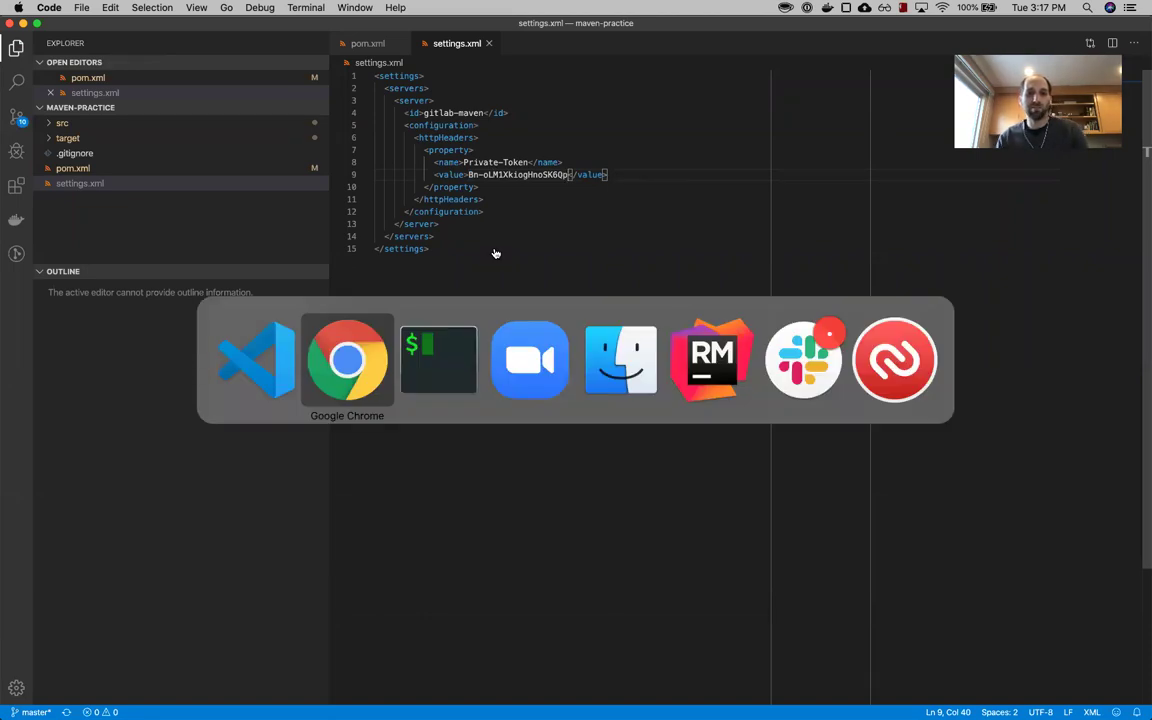
pyautogui.press('super+grave')
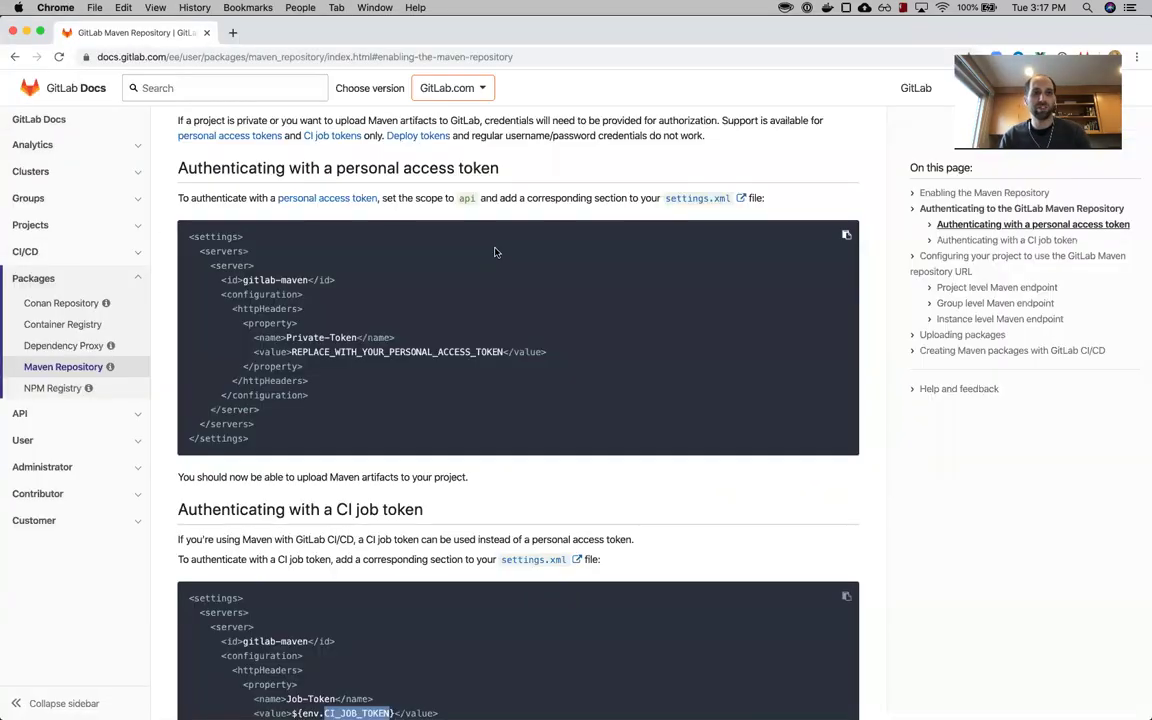
pyautogui.click(955, 263)
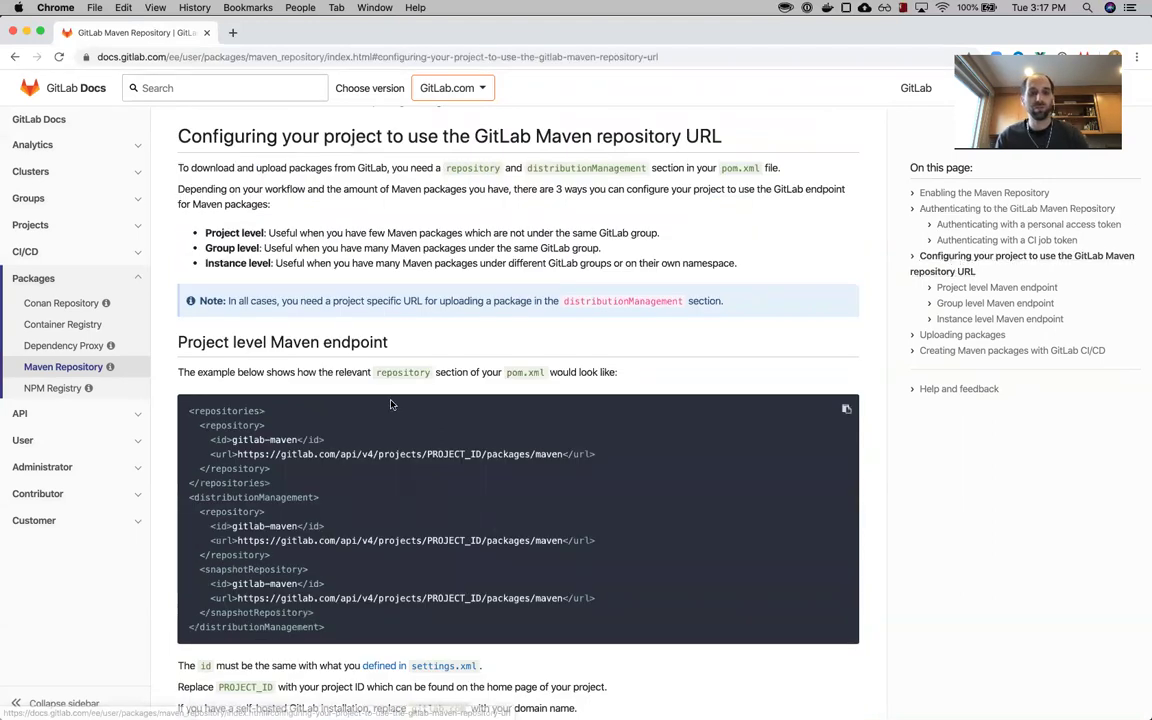
# - Copy the Project level endpoint repositories/distributionManagement example and open pom.xml in VS Code
pyautogui.scroll(-2, 391, 404)
pyautogui.scroll(-1, 391, 404)
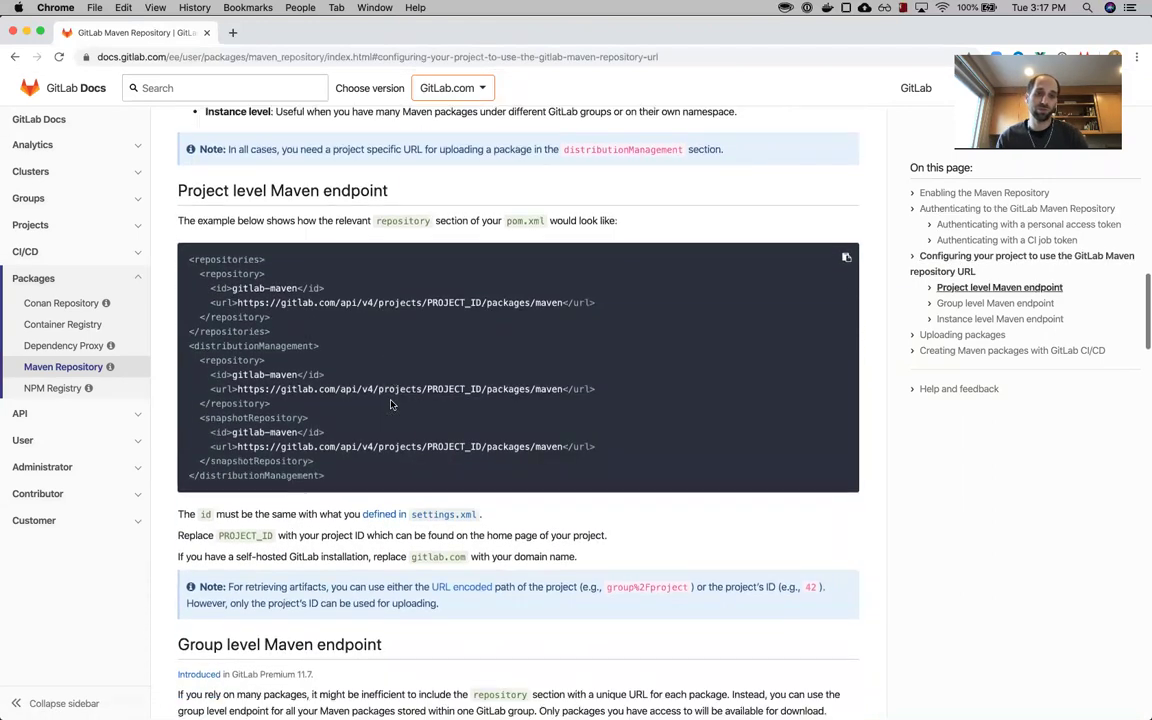
pyautogui.scroll(-1, 380, 400)
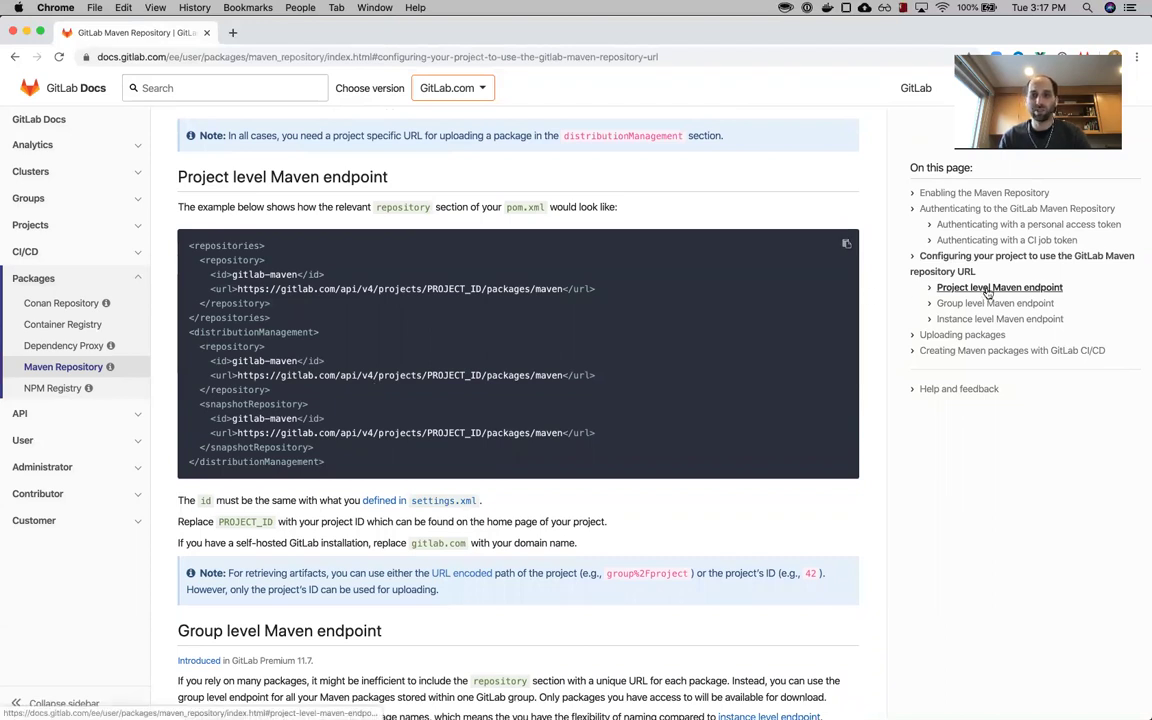
pyautogui.moveTo(338, 462); pyautogui.dragTo(180, 252)
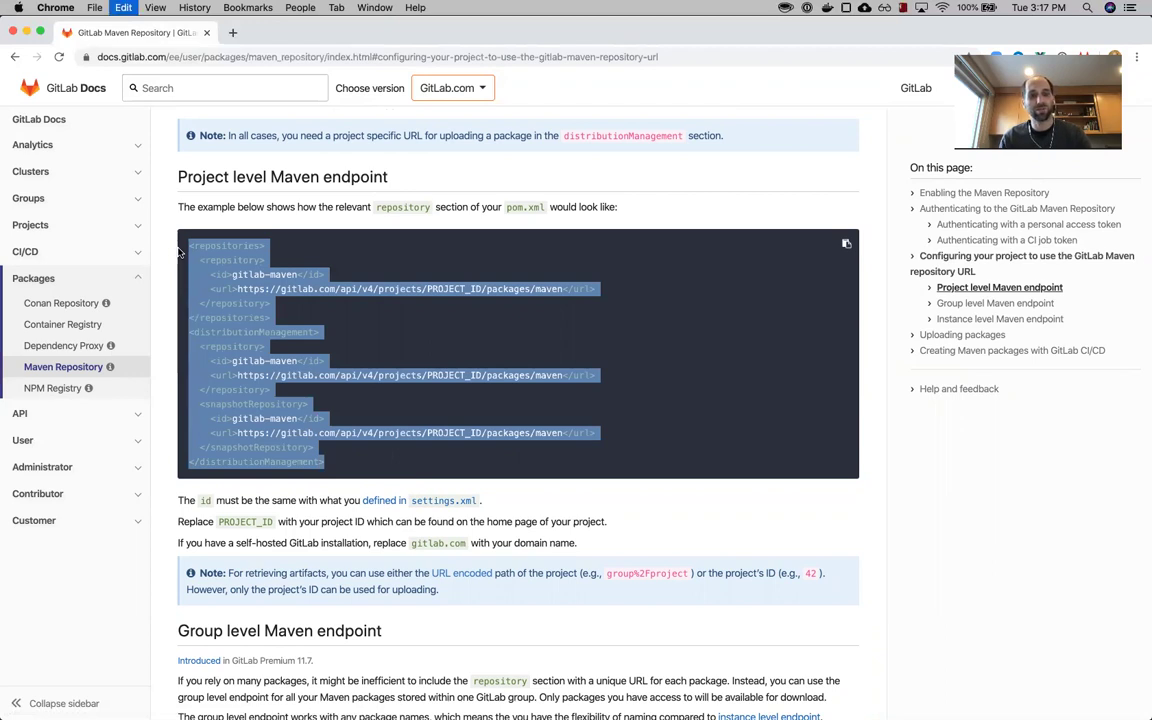
pyautogui.press('super+Tab')
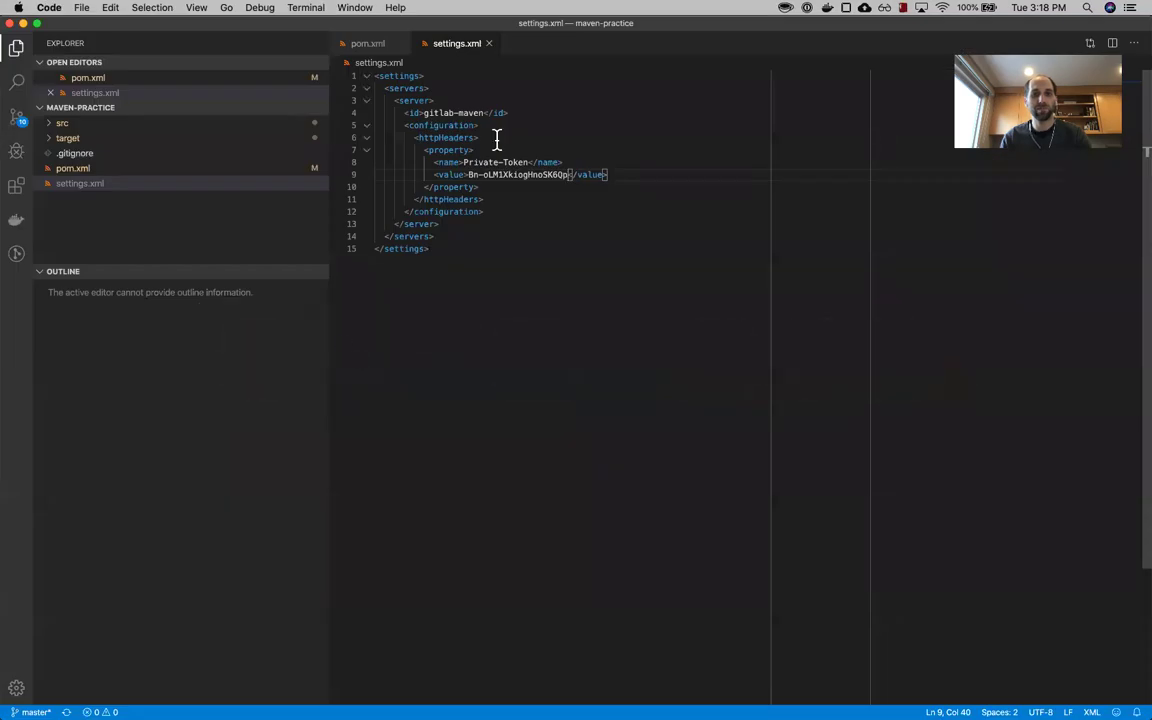
pyautogui.click(368, 43)
# - Paste the repository configuration after </dependencies> in pom.xml and indent it one level
pyautogui.click(467, 377)
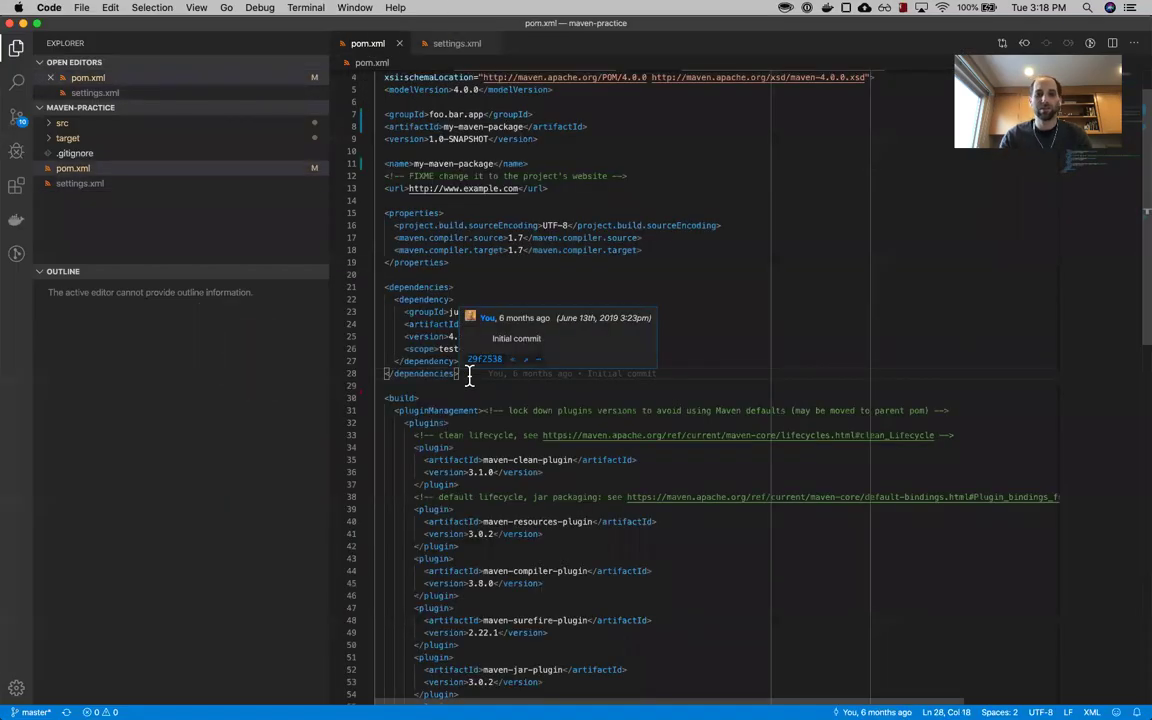
pyautogui.press('Return')
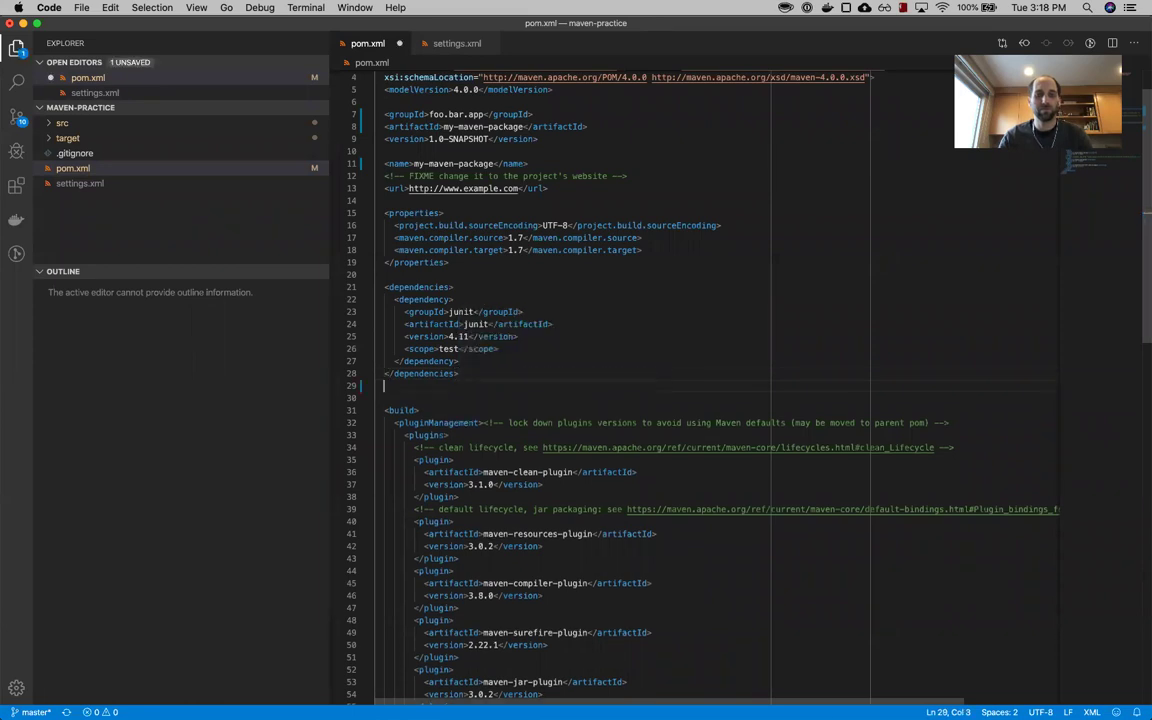
pyautogui.press('cmd+v')
pyautogui.moveTo(498, 583); pyautogui.dragTo(378, 411)
pyautogui.press('Tab')
pyautogui.click(539, 453)
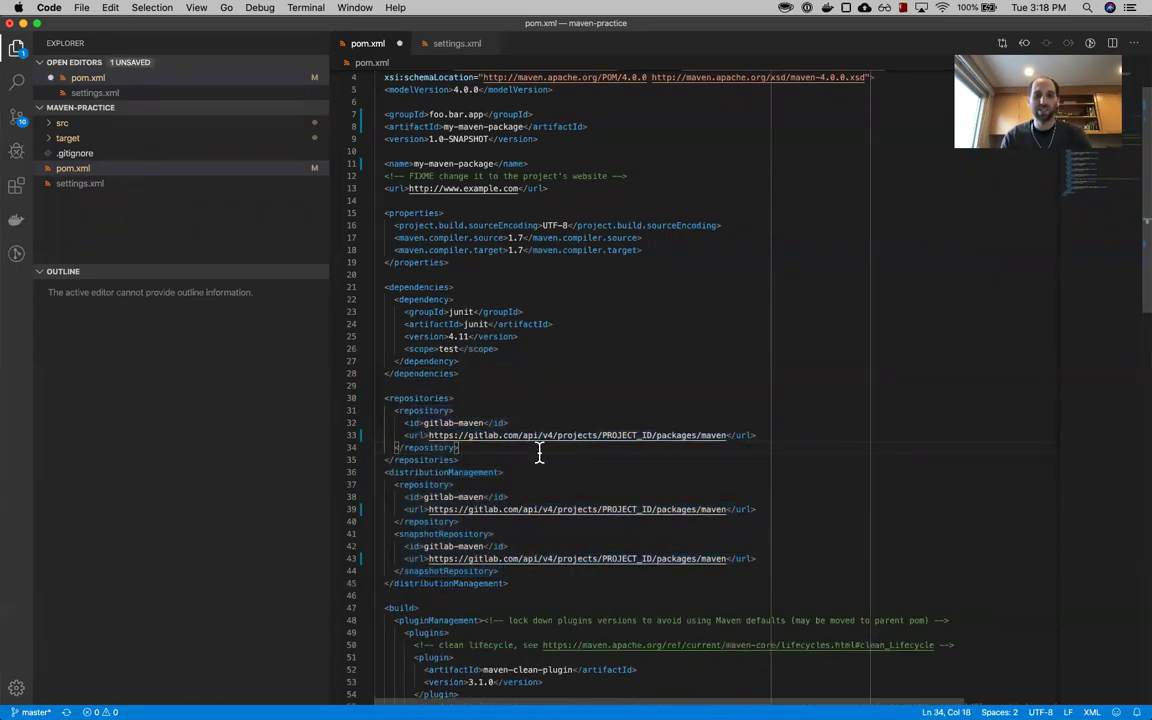
# - Review the PROJECT_ID placeholder, distributionManagement entries and repositories section in pom.xml
pyautogui.doubleClick(630, 435)
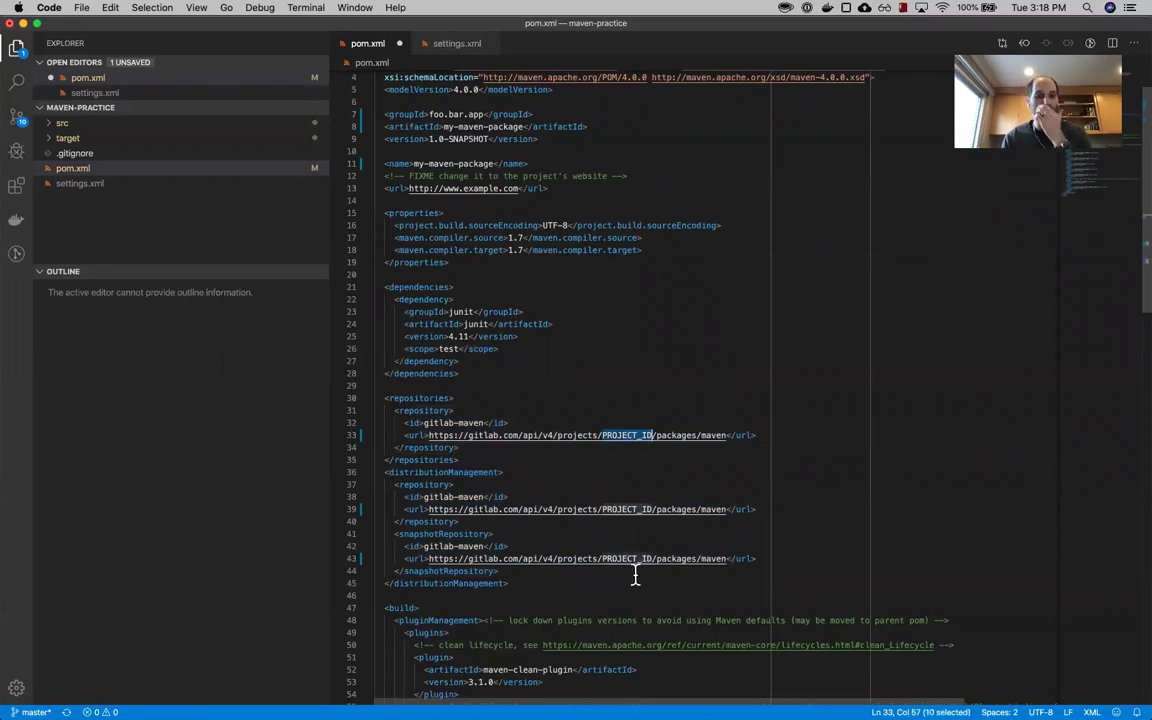
pyautogui.click(428, 471)
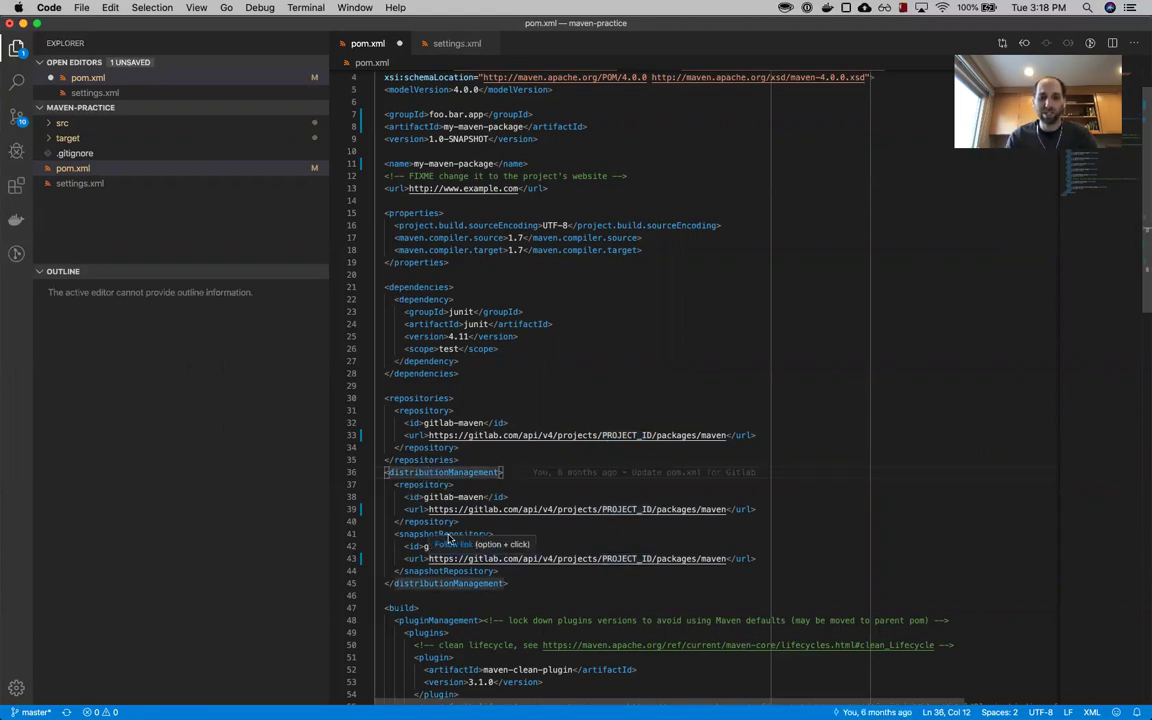
pyautogui.doubleClick(445, 534)
pyautogui.doubleClick(422, 485)
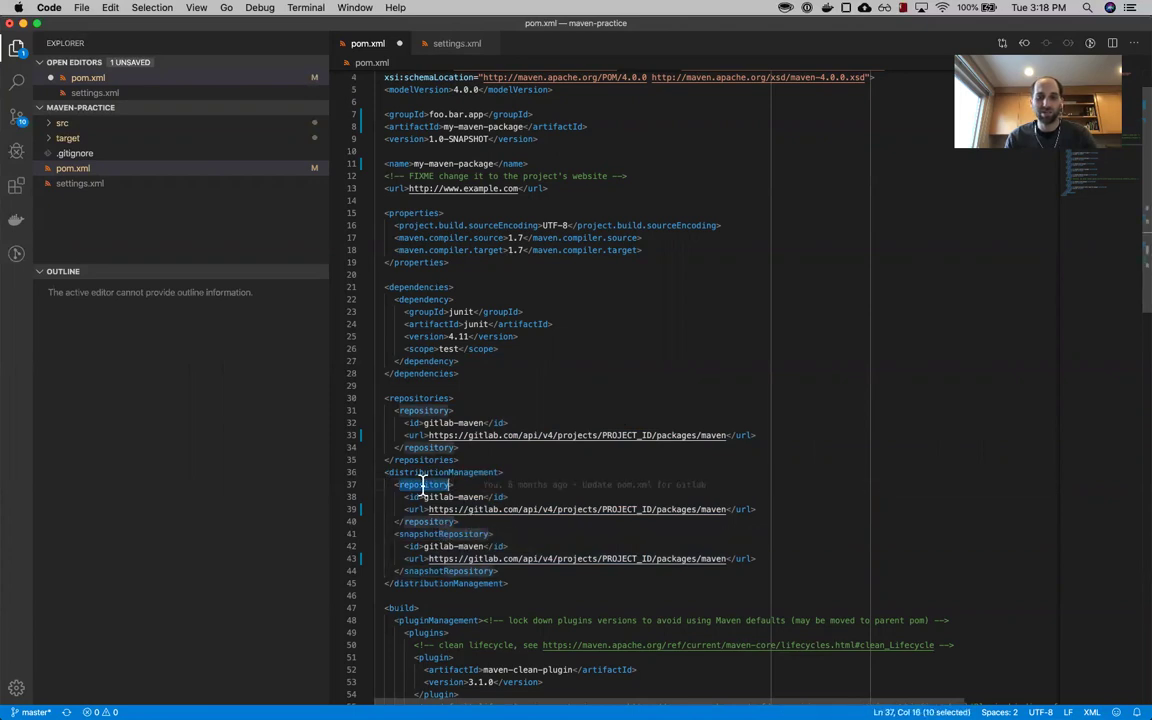
pyautogui.doubleClick(586, 509)
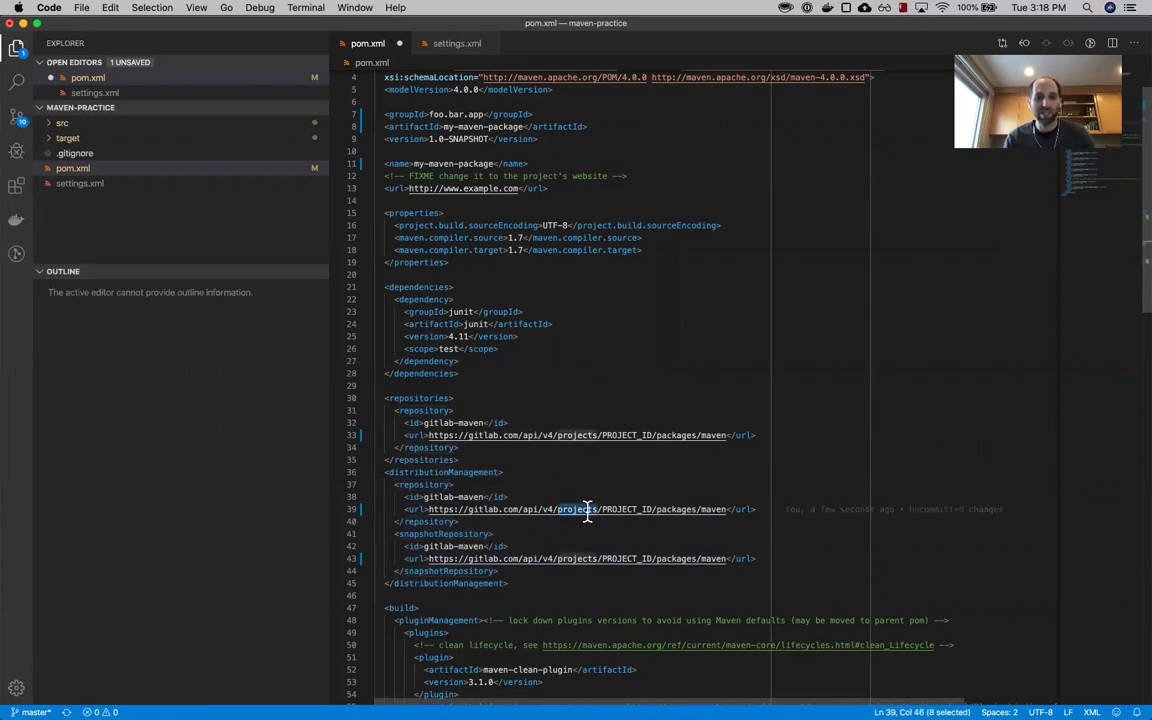
pyautogui.click(460, 452)
pyautogui.moveTo(460, 452); pyautogui.dragTo(374, 399)
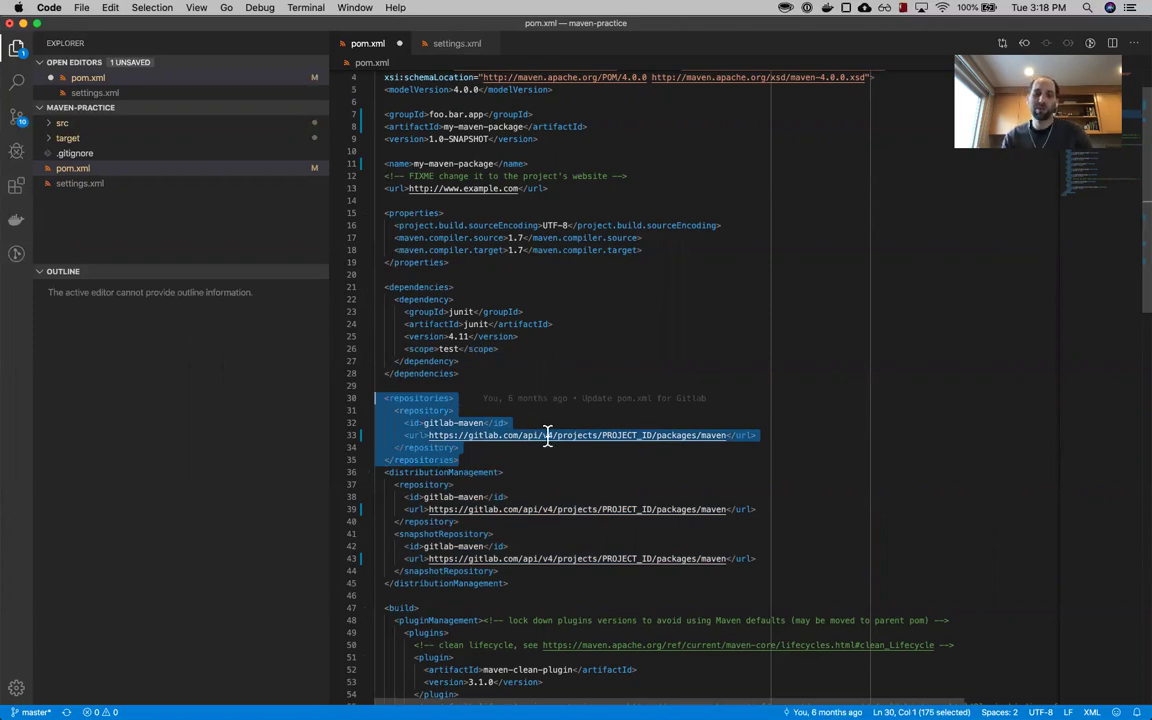
pyautogui.click(478, 459)
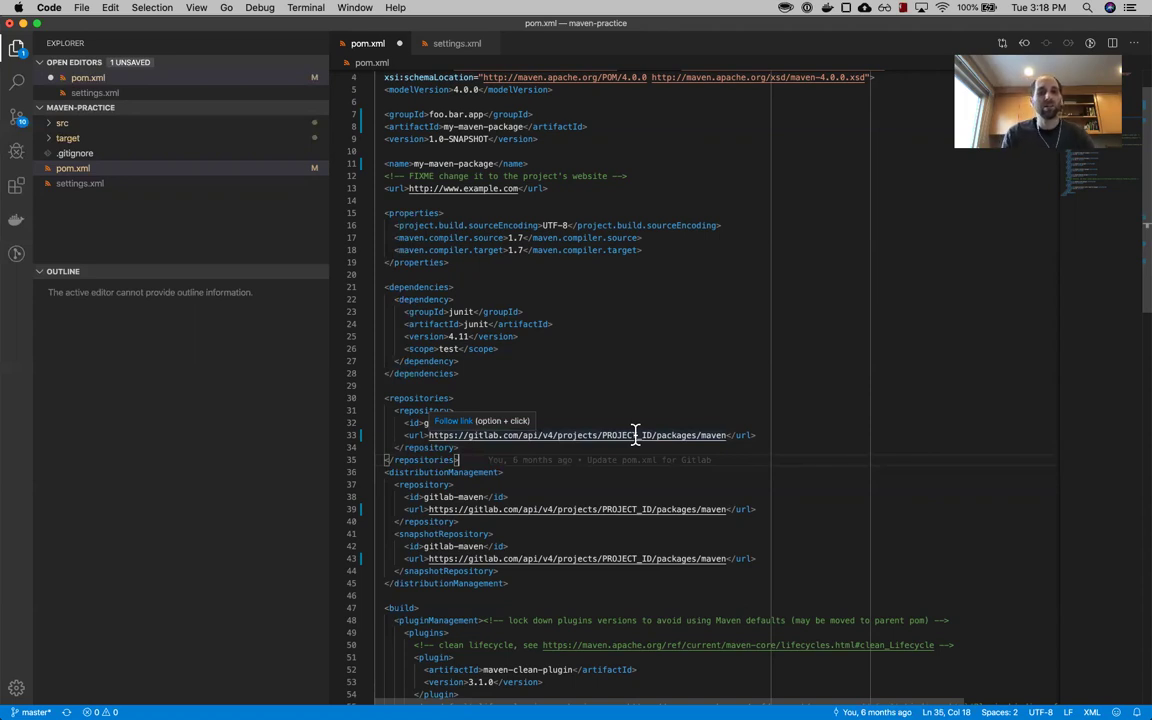
pyautogui.press('super+Tab')
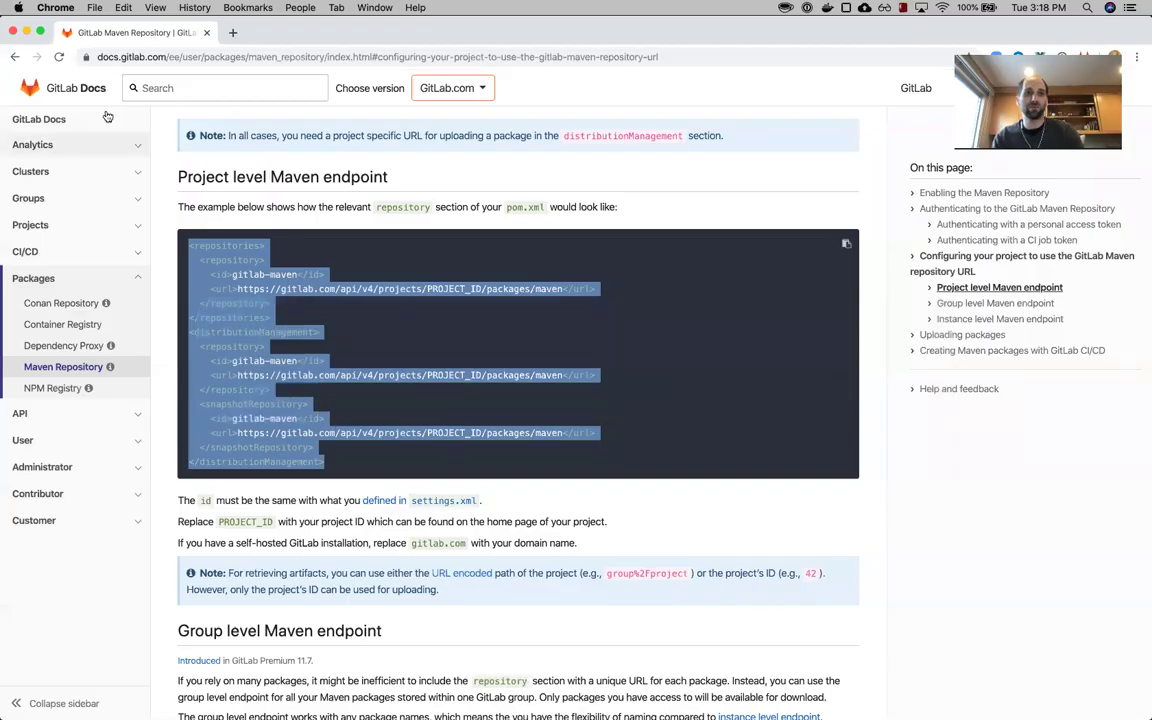
# - Close the tokens page and copy the project ID 15807905 from the project overview
pyautogui.press('super+grave')
pyautogui.click(148, 33)
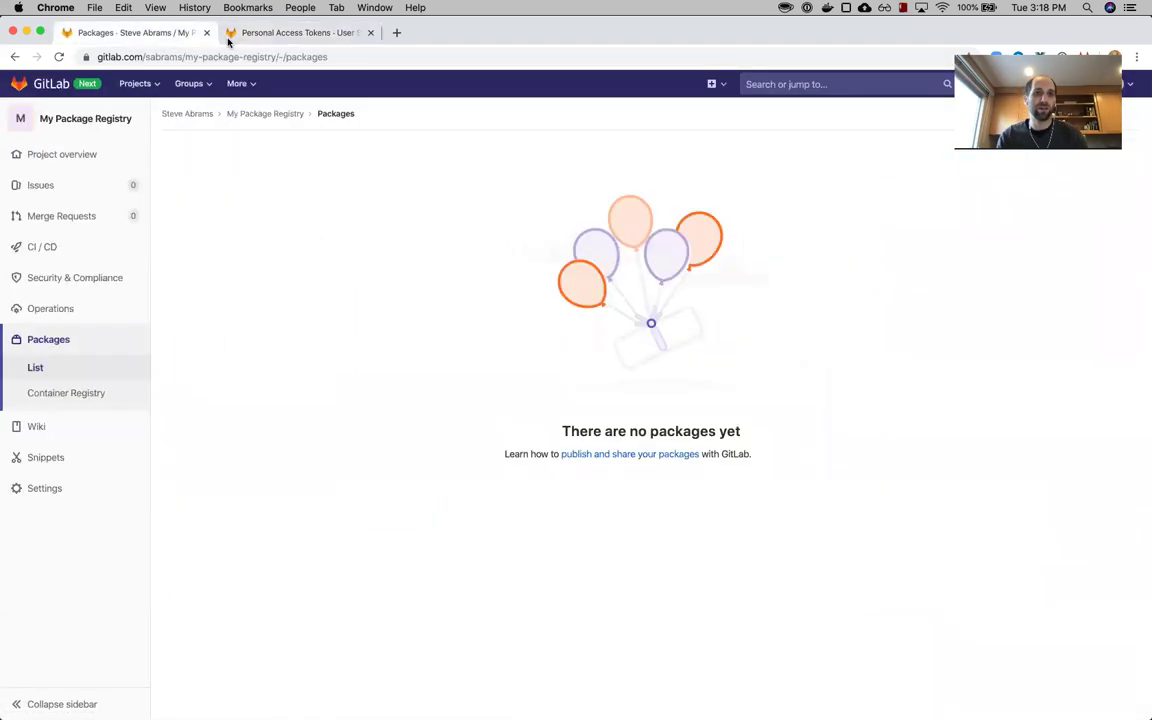
pyautogui.click(370, 32)
pyautogui.moveTo(54, 152)
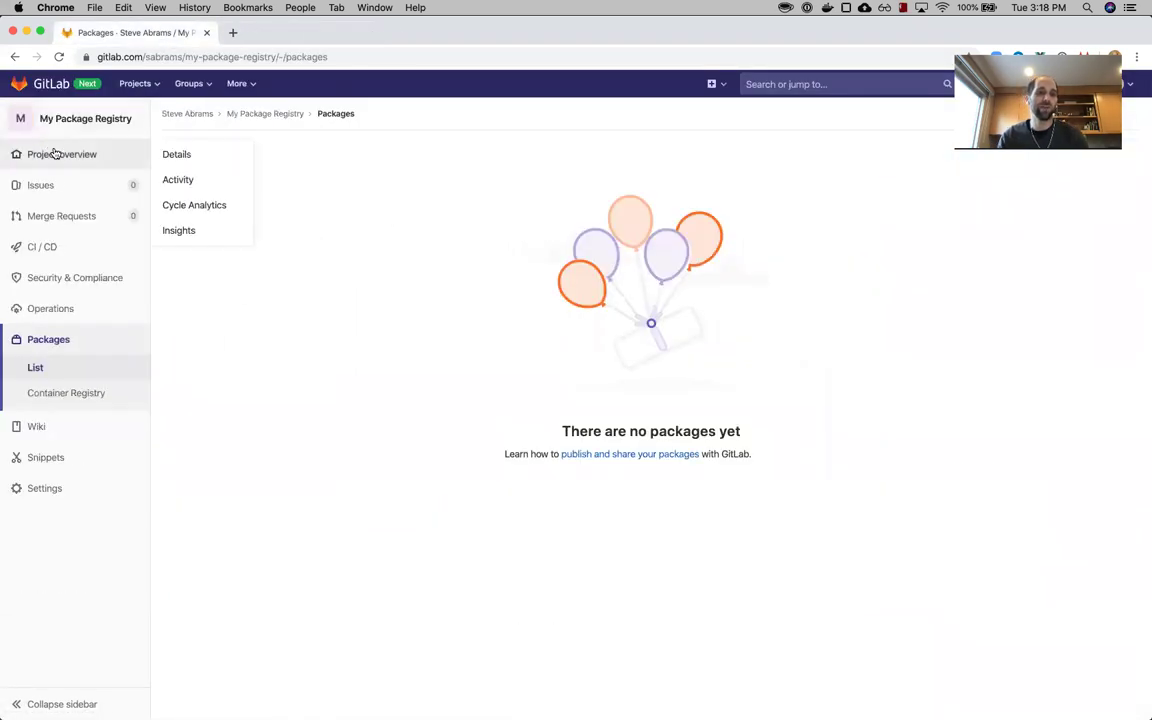
pyautogui.click(91, 120)
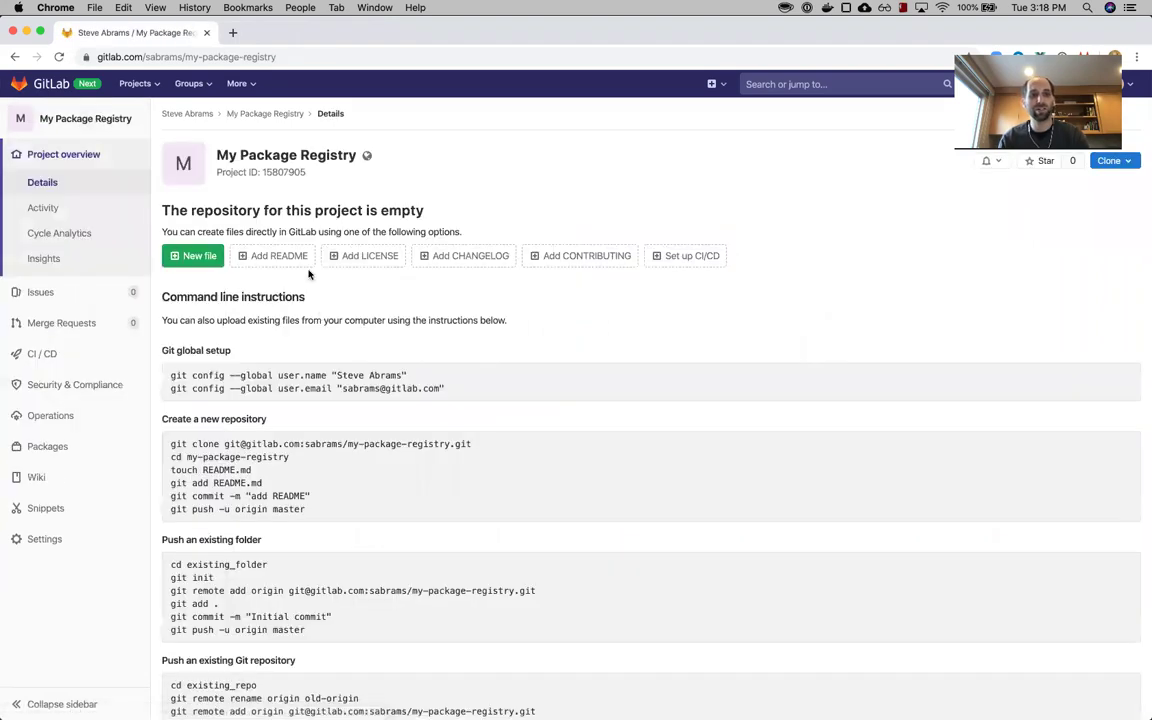
pyautogui.doubleClick(287, 173)
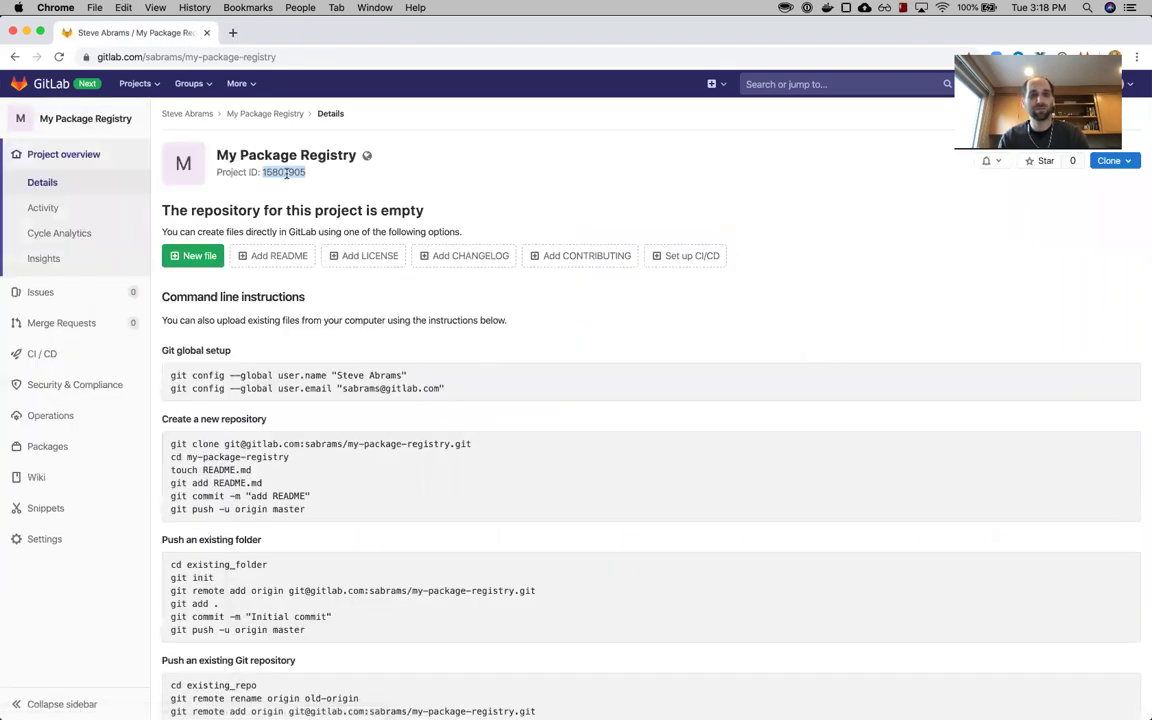
# - Replace every PROJECT_ID placeholder in pom.xml with the project ID 15807905
pyautogui.press('super+Tab')
pyautogui.doubleClick(627, 435)
pyautogui.press('super+d')
pyautogui.press('super+d')
pyautogui.write('15807905')
# - Confirm the gitlab-maven repository id in pom.xml matches the server id in settings.xml
pyautogui.click(613, 492)
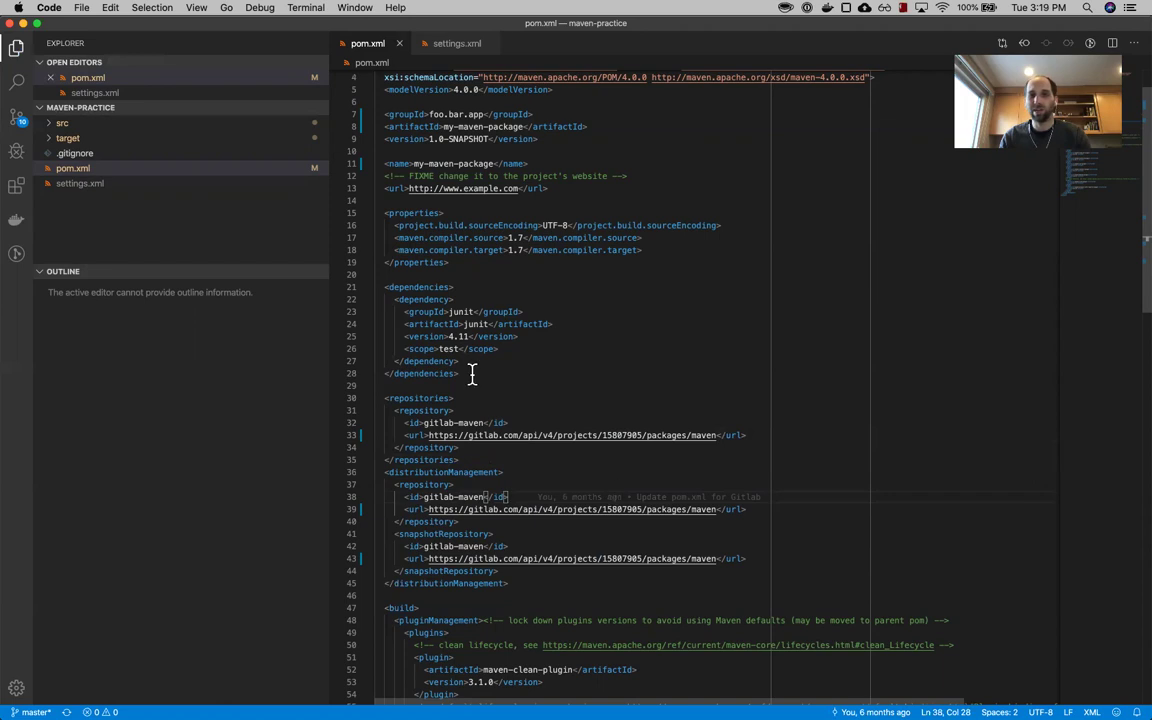
pyautogui.moveTo(422, 424); pyautogui.dragTo(484, 422)
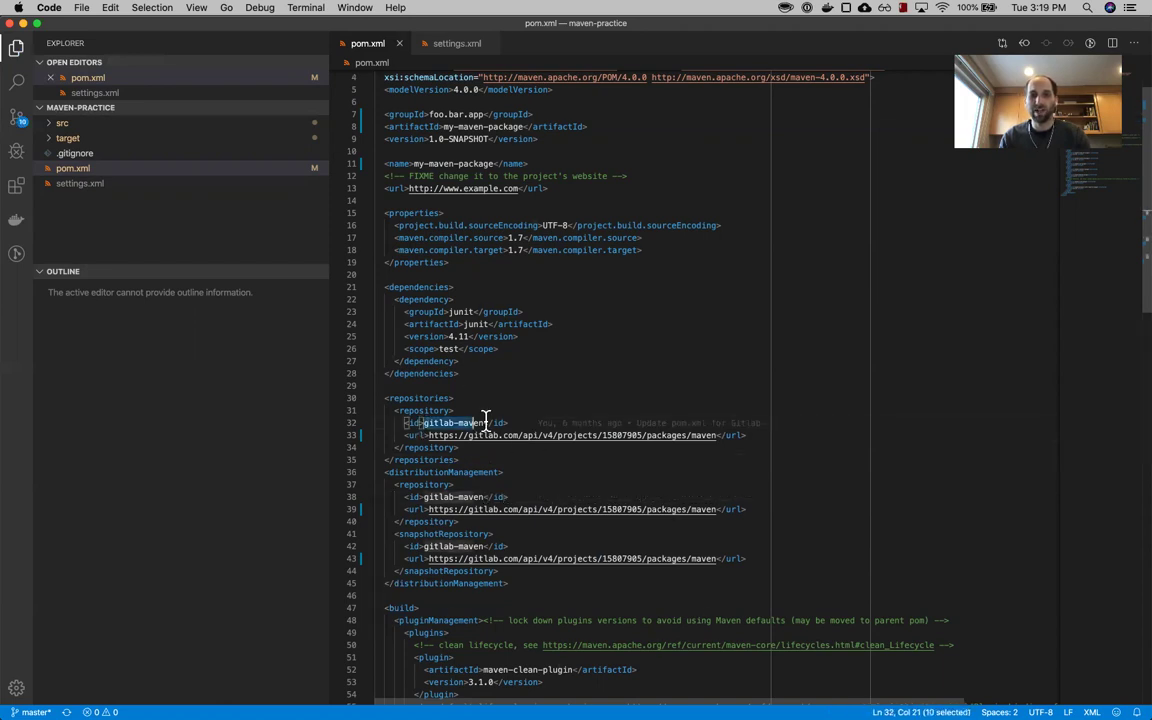
pyautogui.click(455, 43)
pyautogui.moveTo(423, 113); pyautogui.dragTo(481, 112)
pyautogui.click(367, 43)
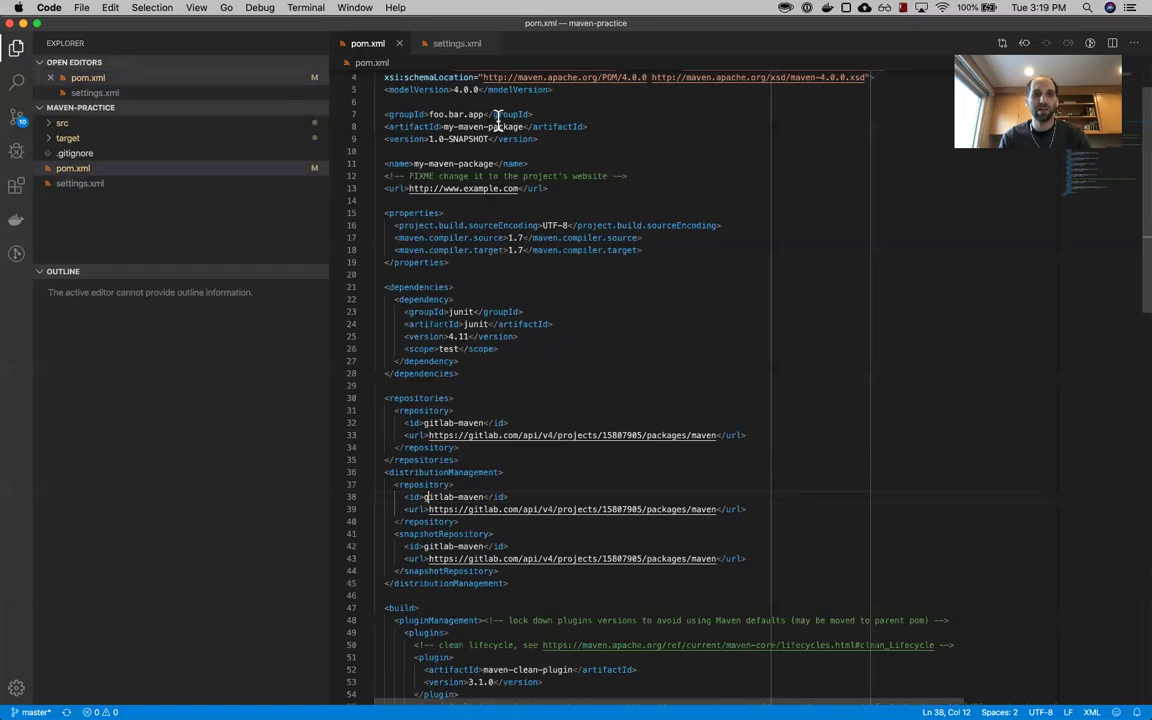
# - Check that the package version in pom.xml is 1.0-SNAPSHOT
pyautogui.scroll(2, 419, 162)
pyautogui.click(413, 211)
pyautogui.click(447, 187)
pyautogui.moveTo(428, 187); pyautogui.dragTo(486, 187)
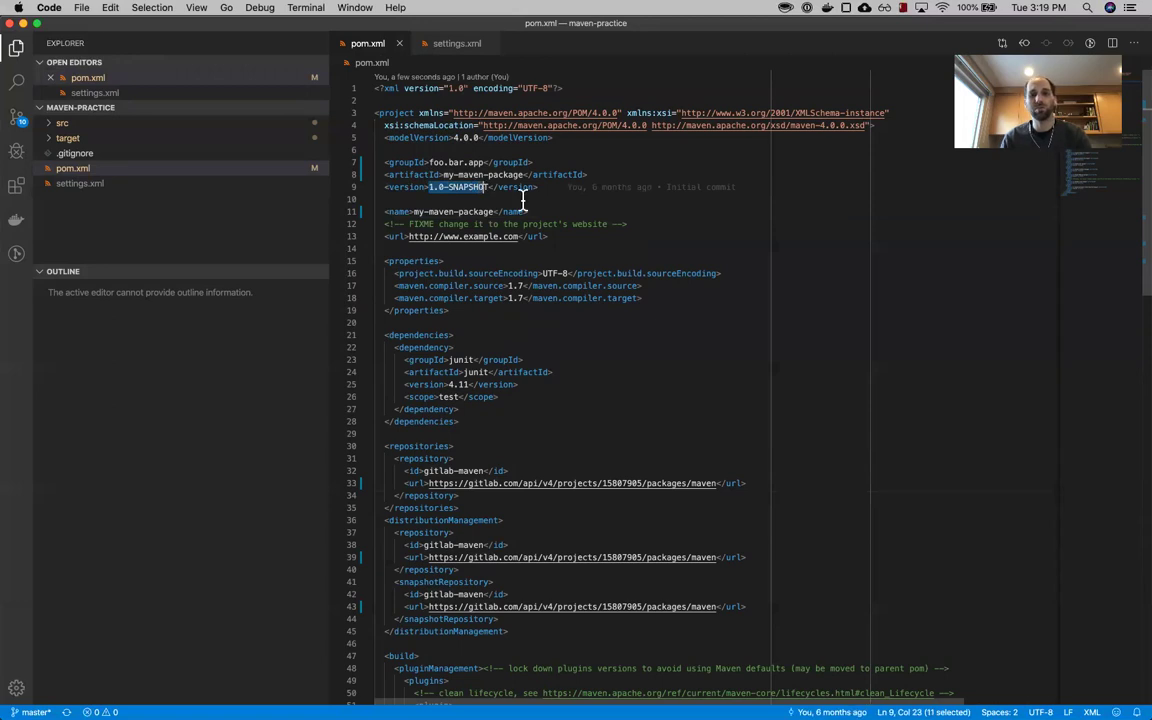
pyautogui.click(501, 189)
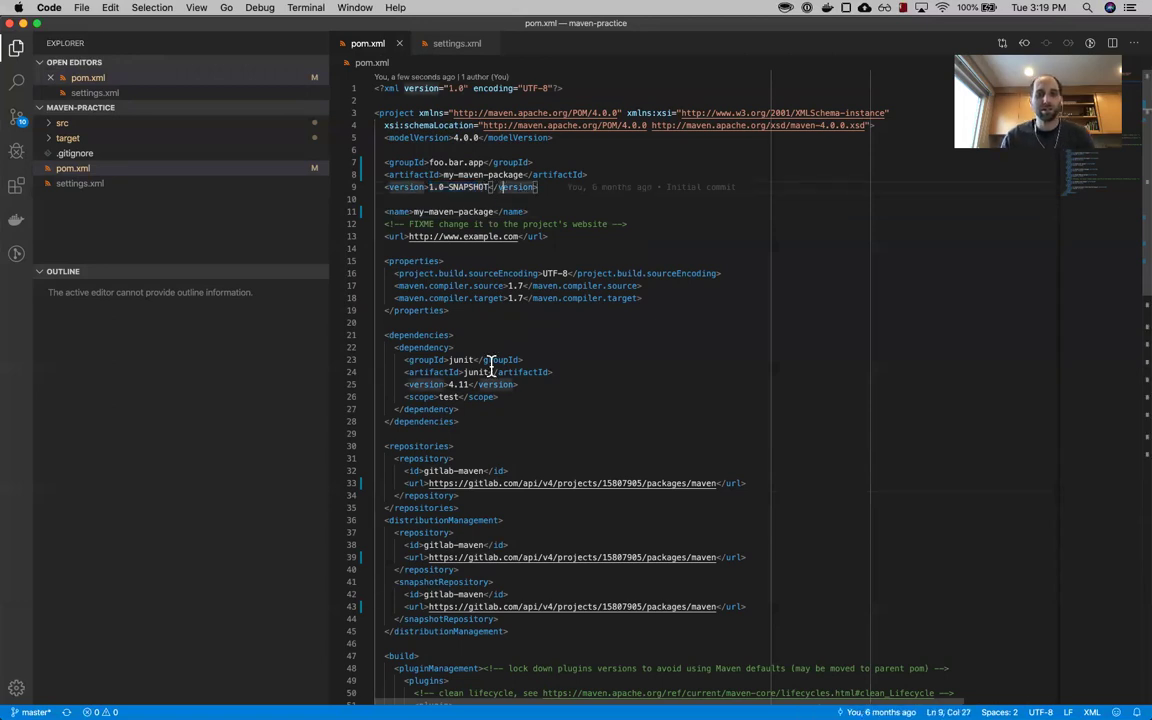
pyautogui.press('super+Tab')
pyautogui.press('super+Tab')
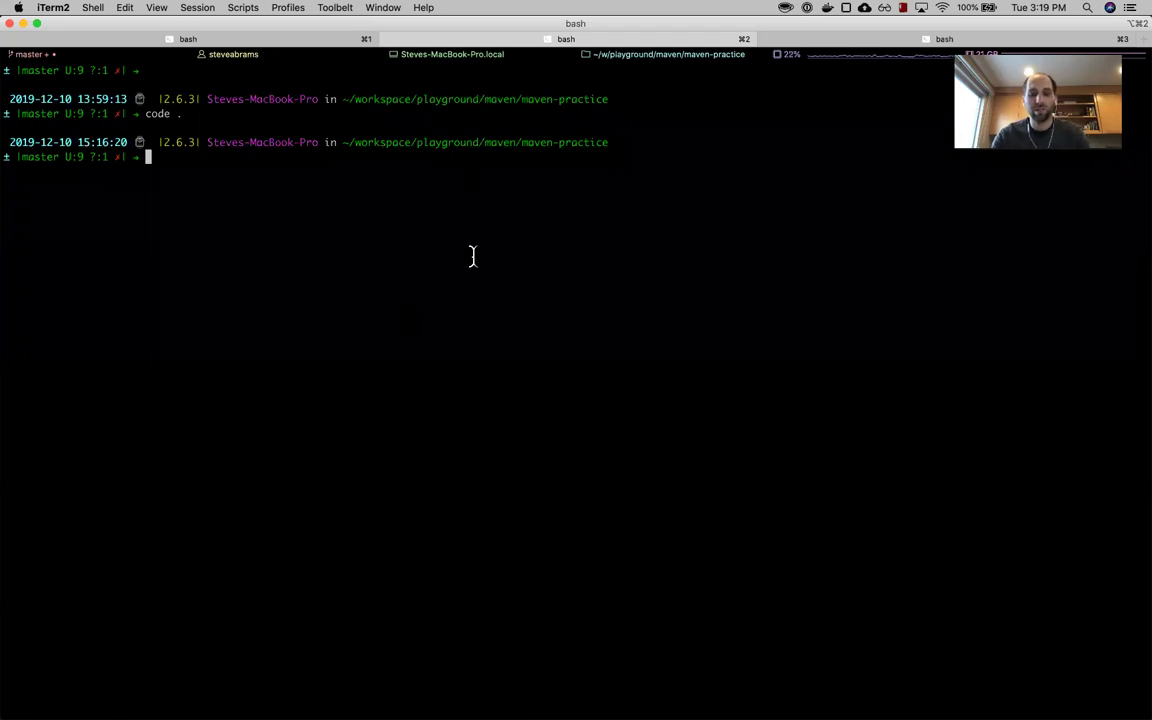
# - Run mvn deploy -s settings.xml to publish my-maven-package 1.0-SNAPSHOT to GitLab
pyautogui.write('mvn')
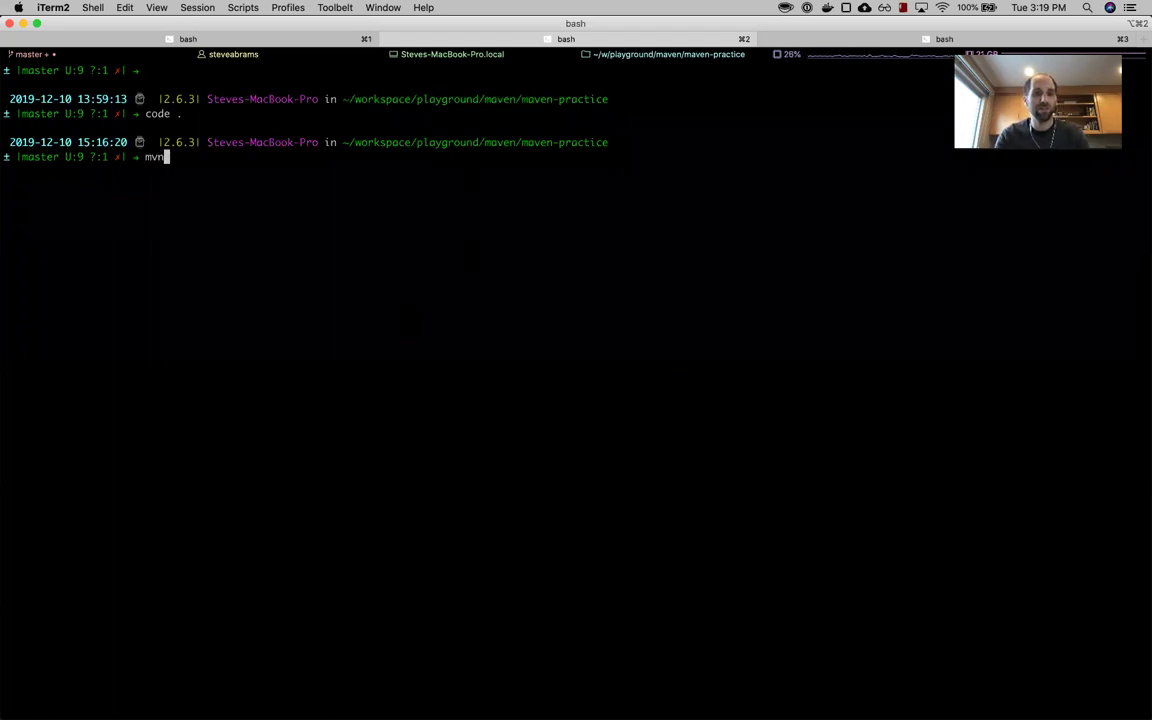
pyautogui.write(' deploy -s set')
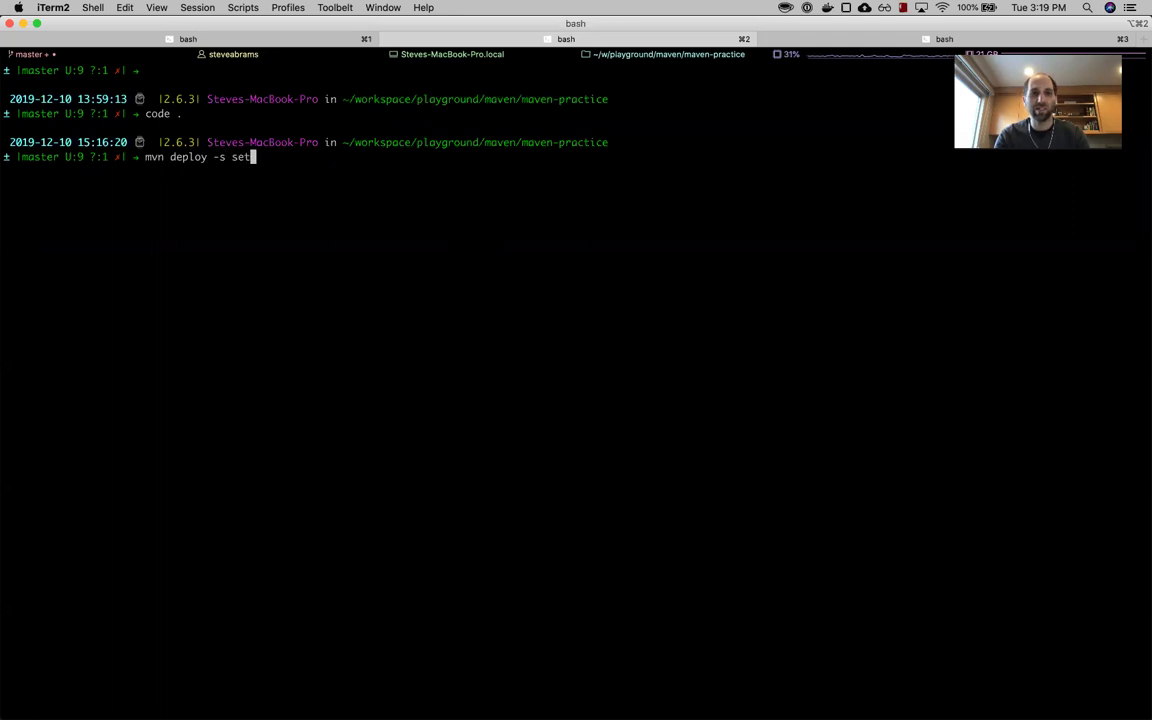
pyautogui.press('Tab')
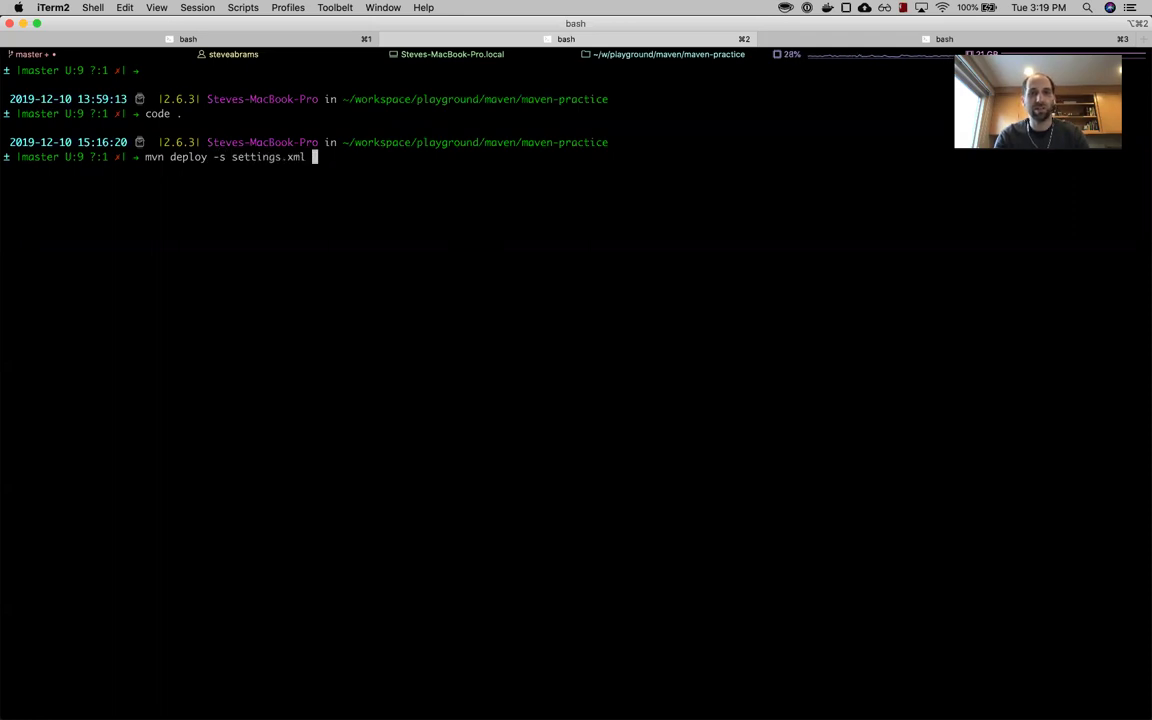
pyautogui.press('Return')
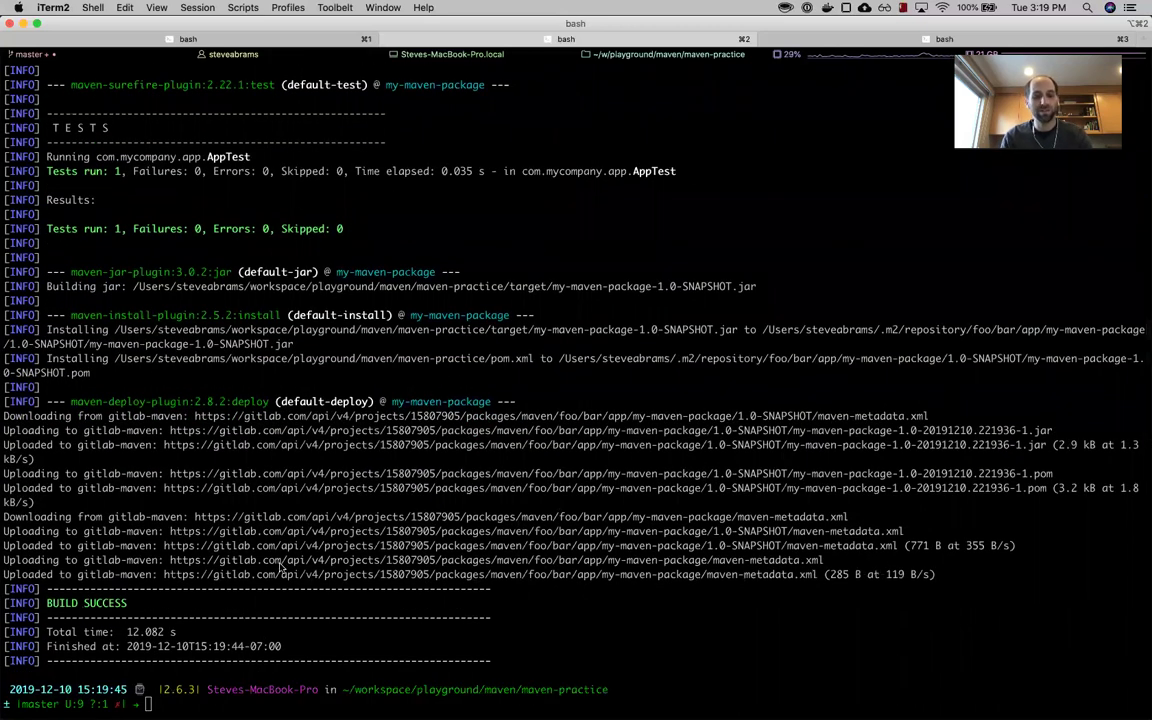
pyautogui.press('super+Tab')
pyautogui.press('super+Tab')
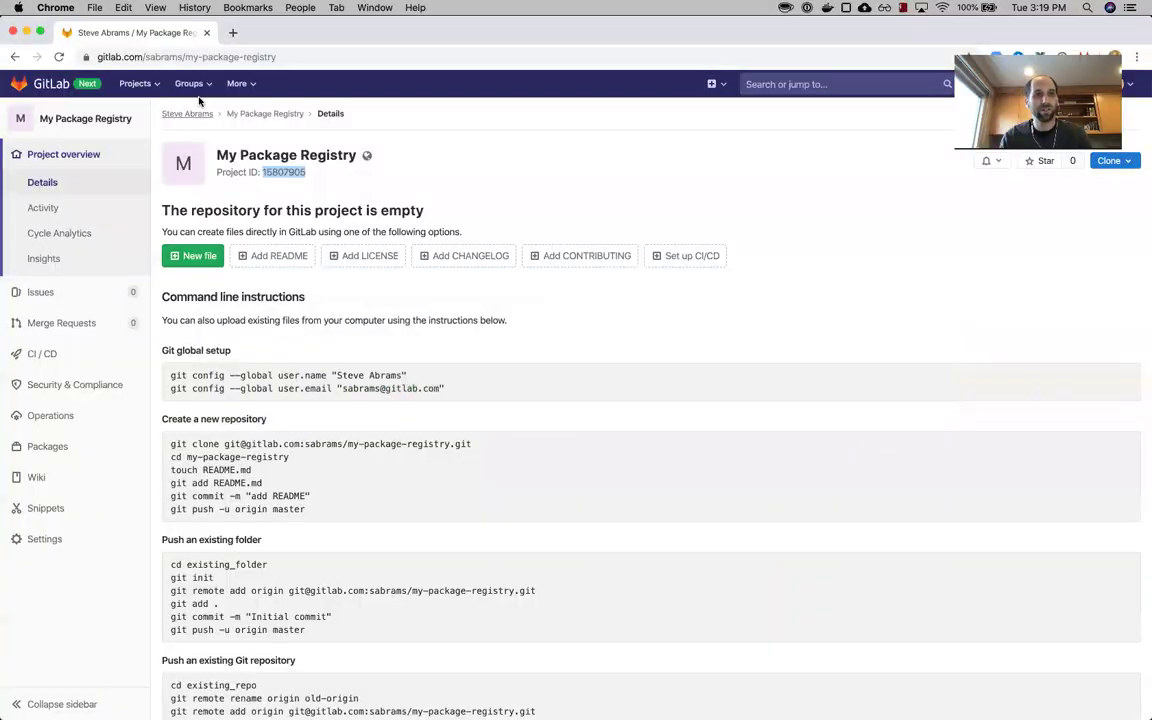
# - Open Packages > List and view the details of foo/bar/app/my-maven-package 1.0-SNAPSHOT
pyautogui.click(418, 339)
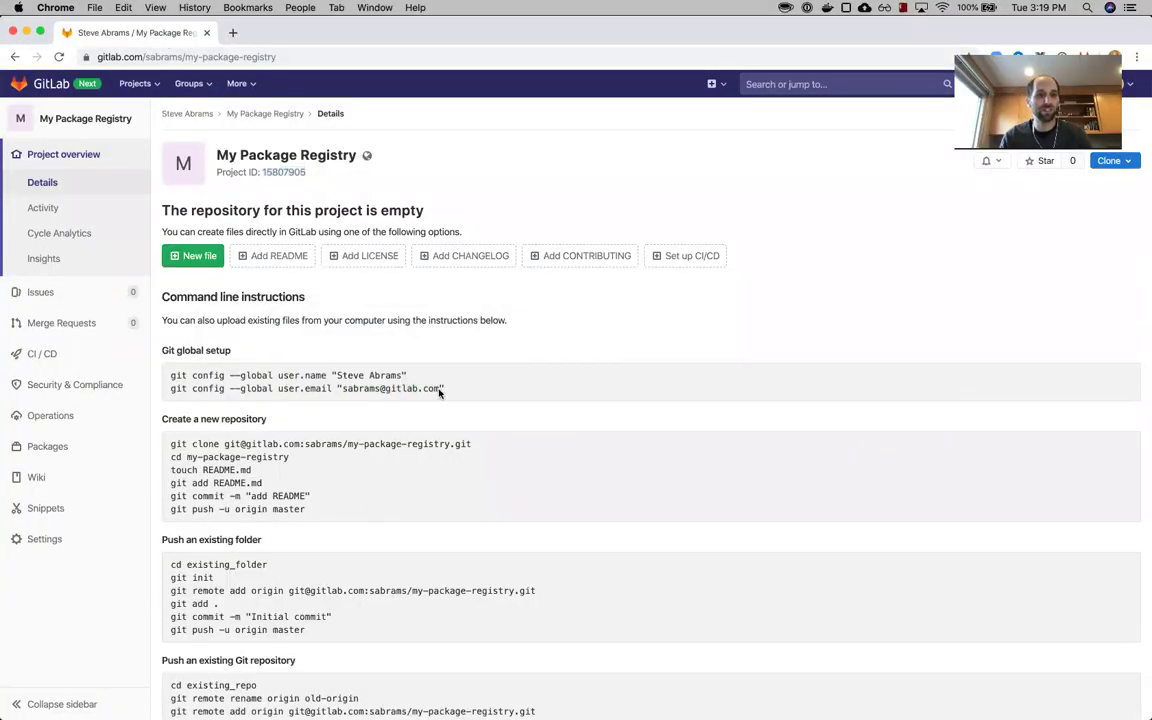
pyautogui.moveTo(77, 450)
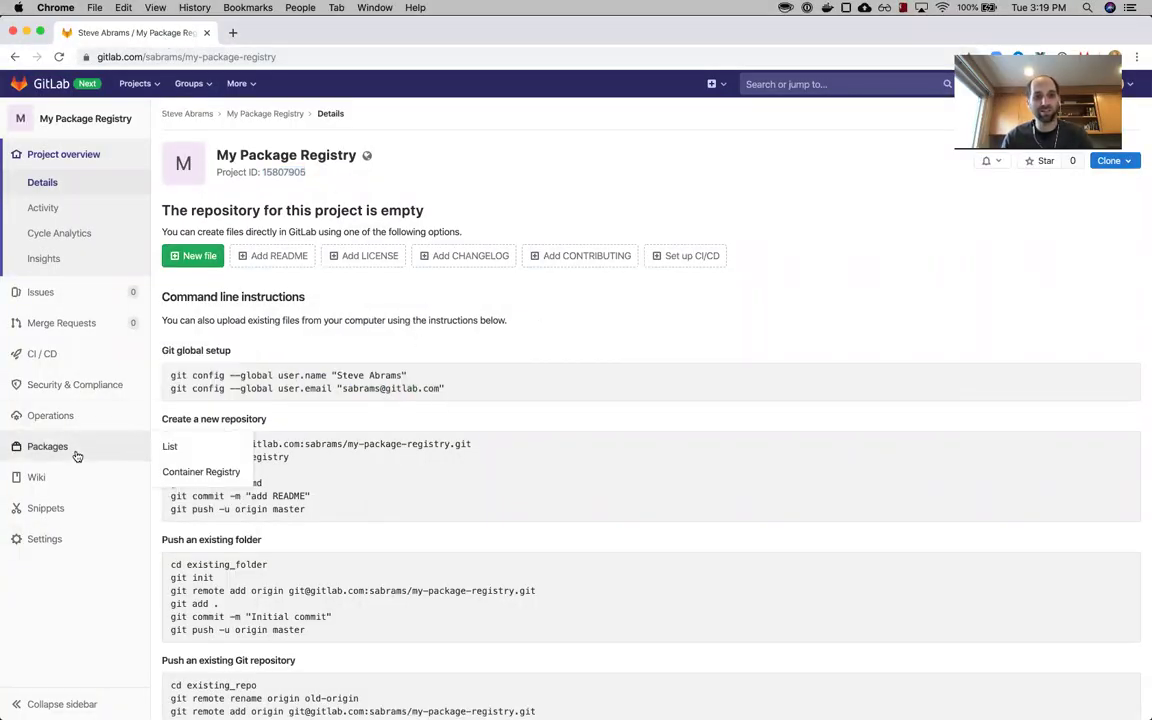
pyautogui.click(183, 452)
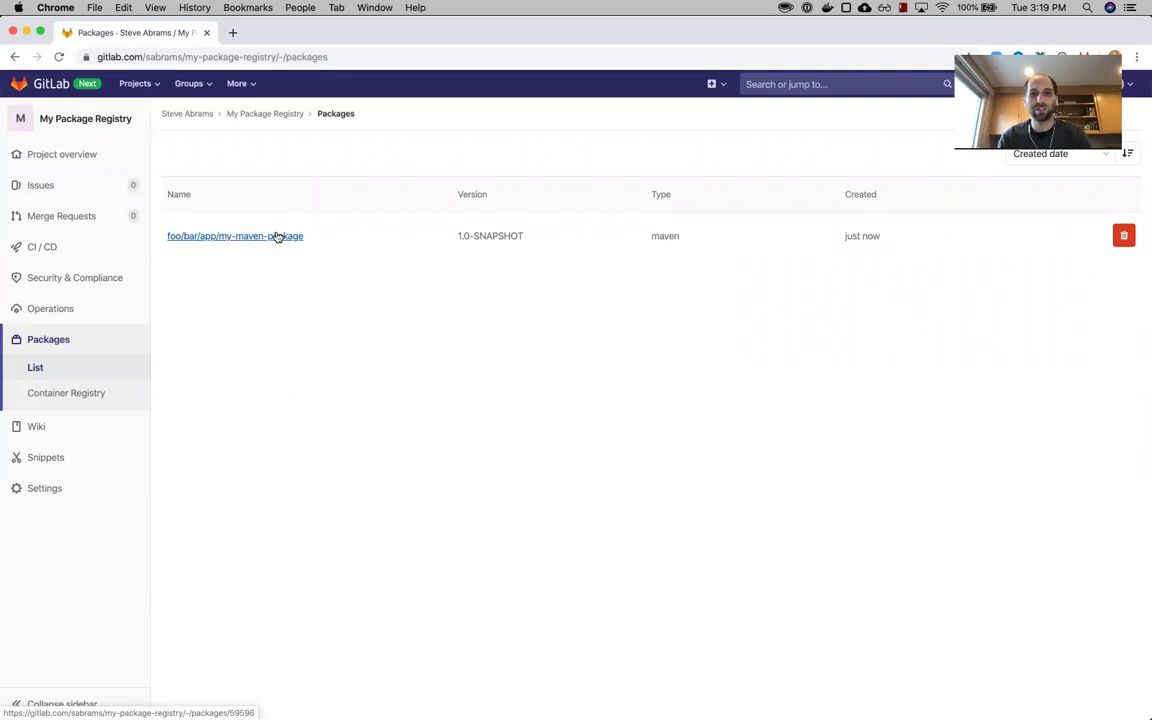
pyautogui.click(278, 236)
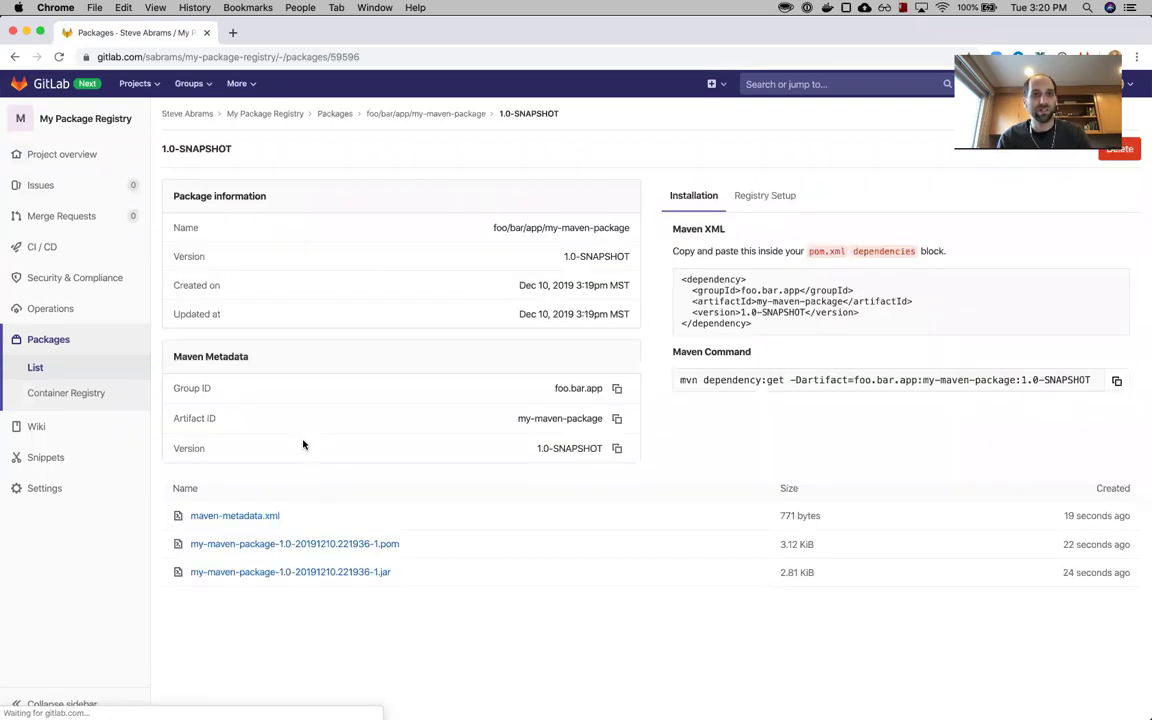
pyautogui.hscroll(-5, 301, 538)
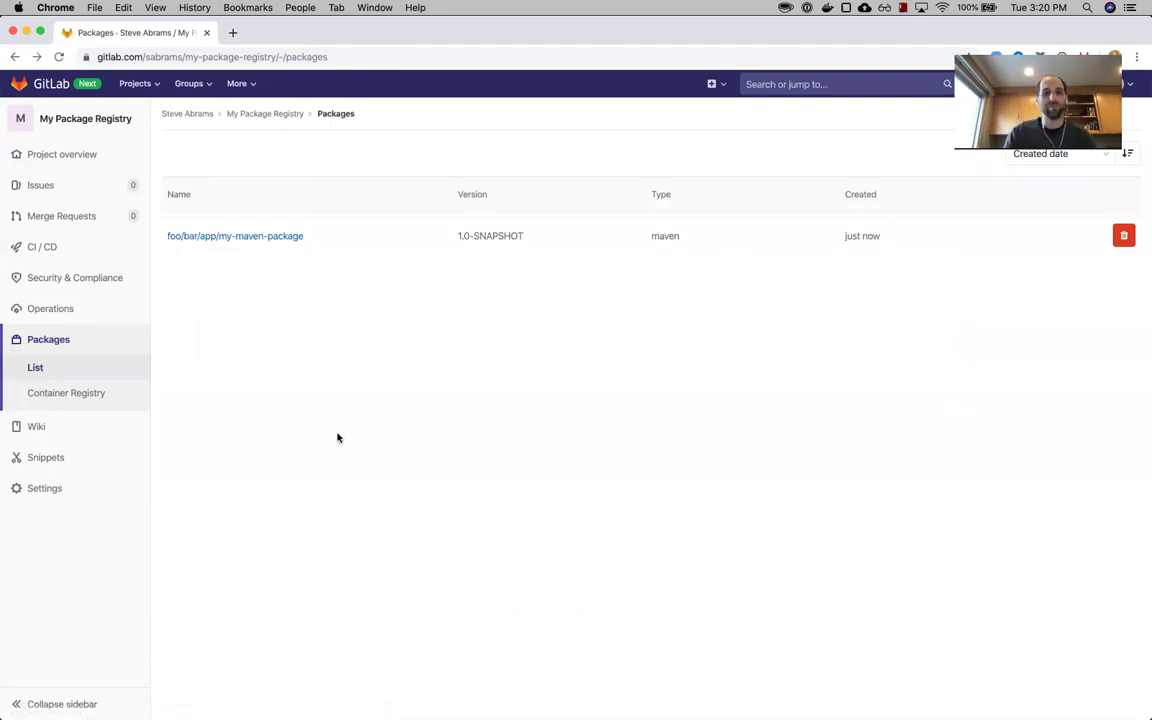
pyautogui.press('super+Tab')
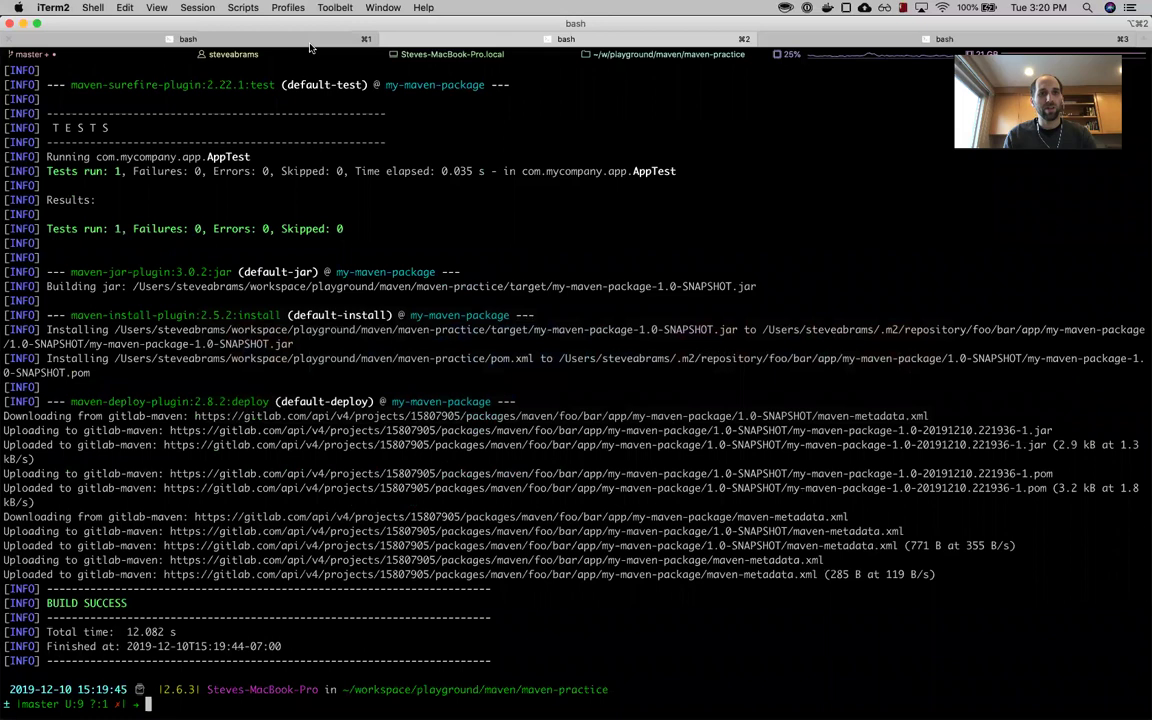
# - Open the npm-practice project in VS Code with code . from its terminal session
pyautogui.click(310, 44)
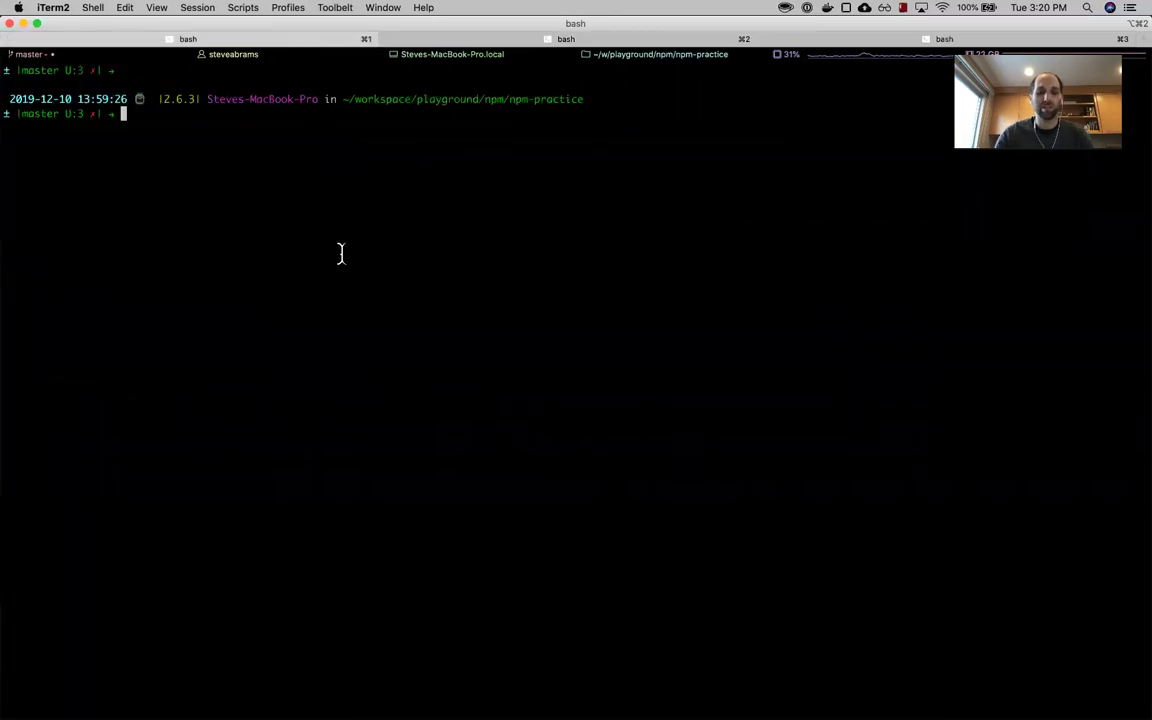
pyautogui.write('code .')
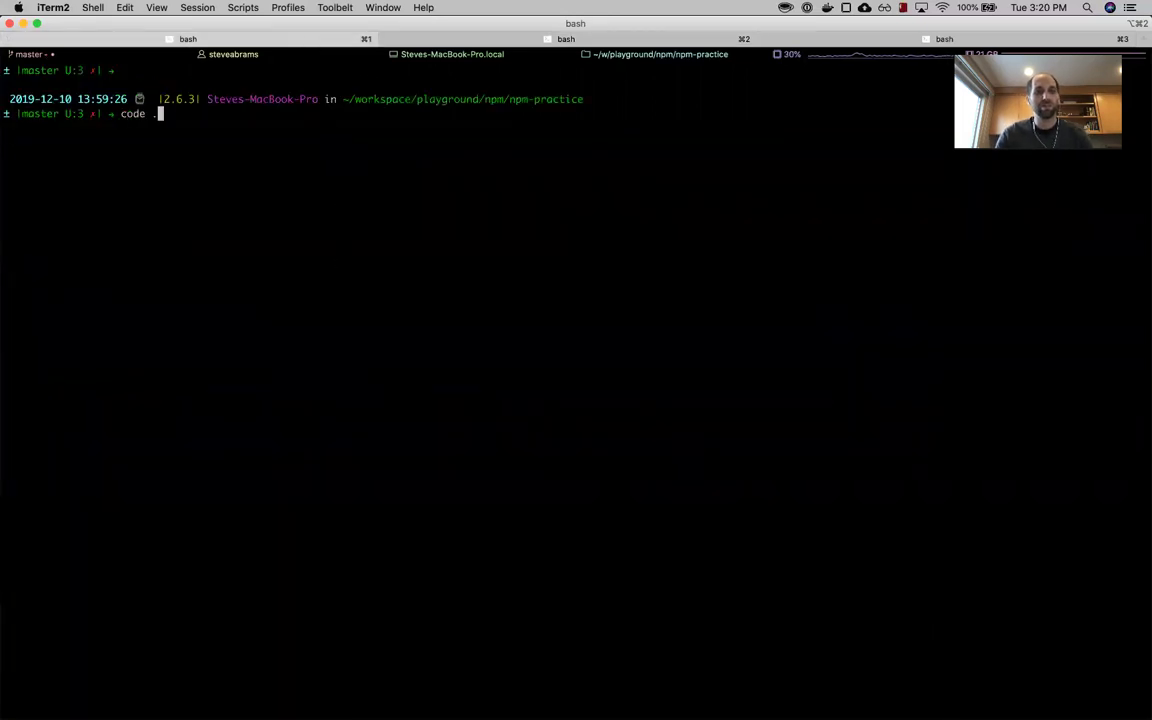
pyautogui.press('Return')
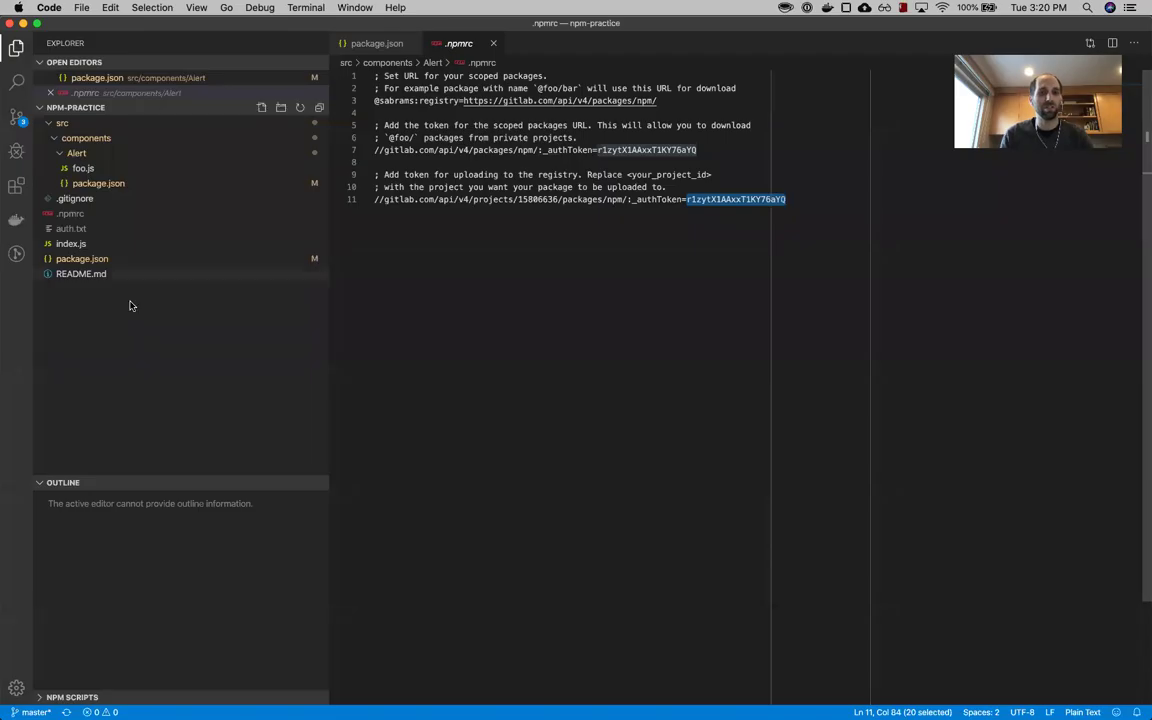
# - Open src/components/Alert/package.json showing my-fancy-alert-component version 0.0.1
pyautogui.click(55, 124)
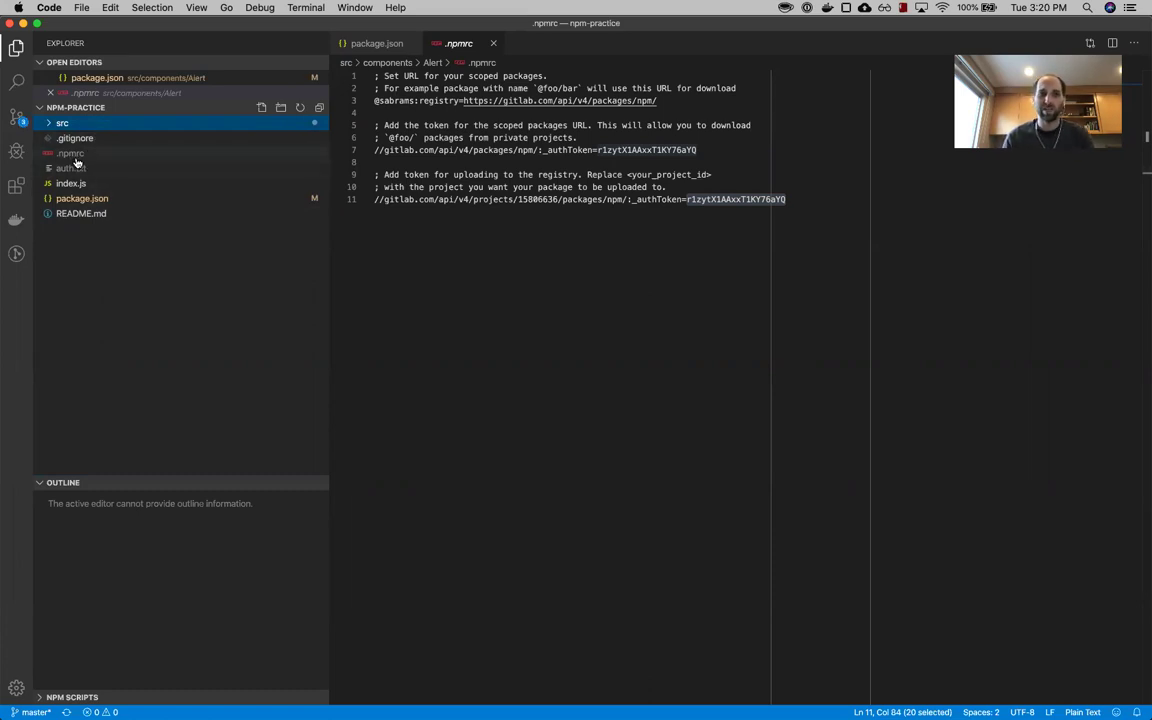
pyautogui.click(56, 123)
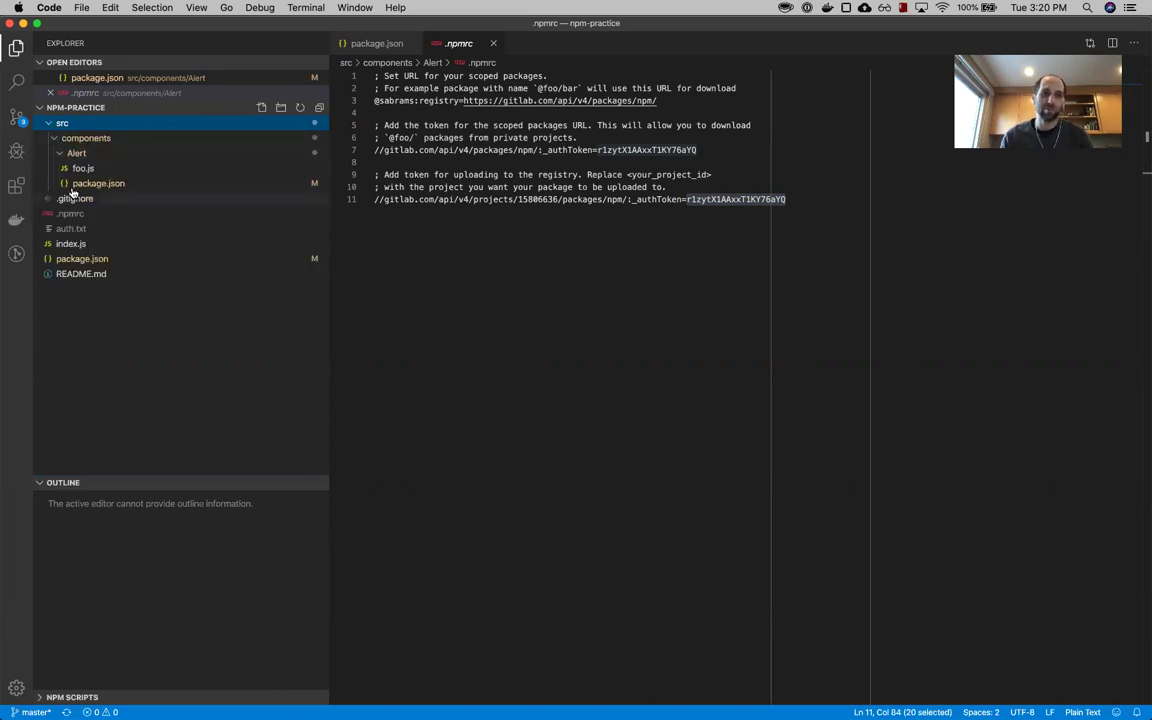
pyautogui.click(76, 153)
pyautogui.click(76, 153)
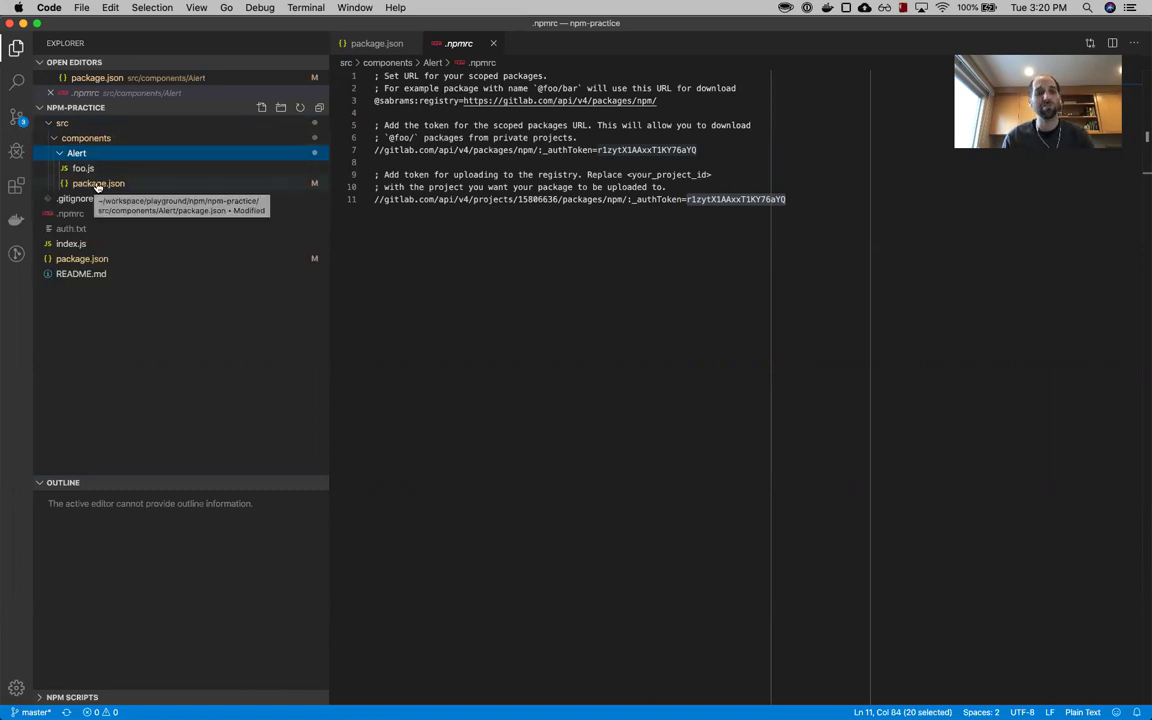
pyautogui.click(108, 184)
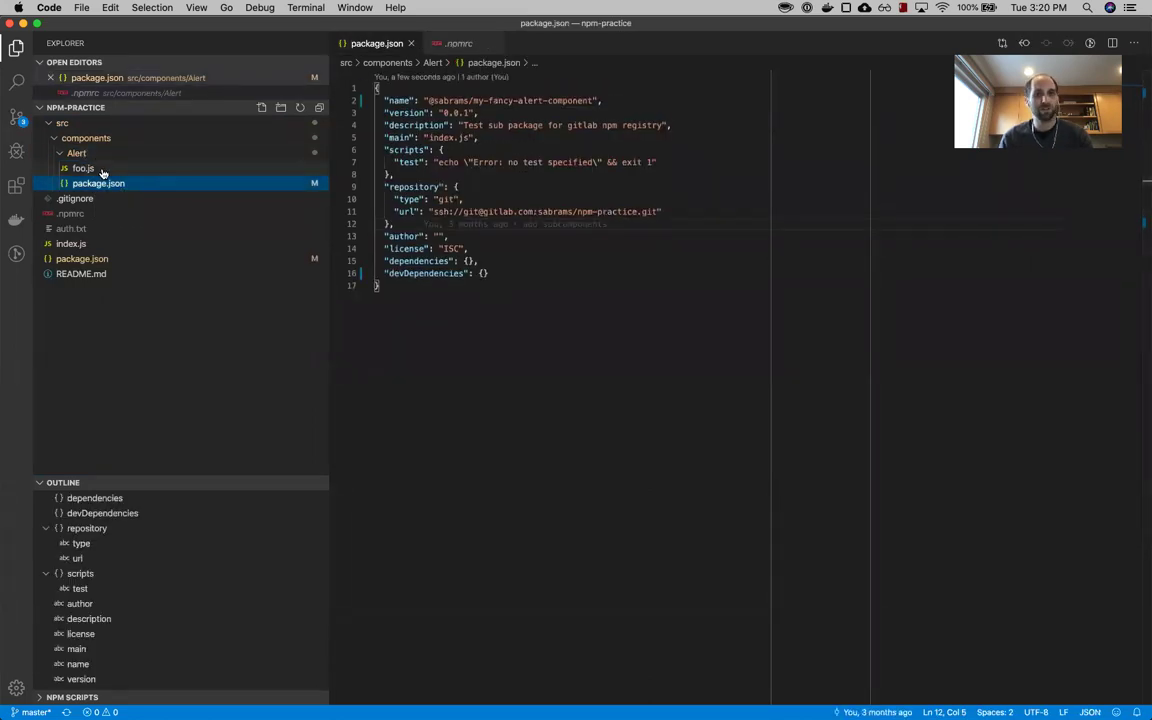
pyautogui.press('super+Tab')
pyautogui.press('super+Tab')
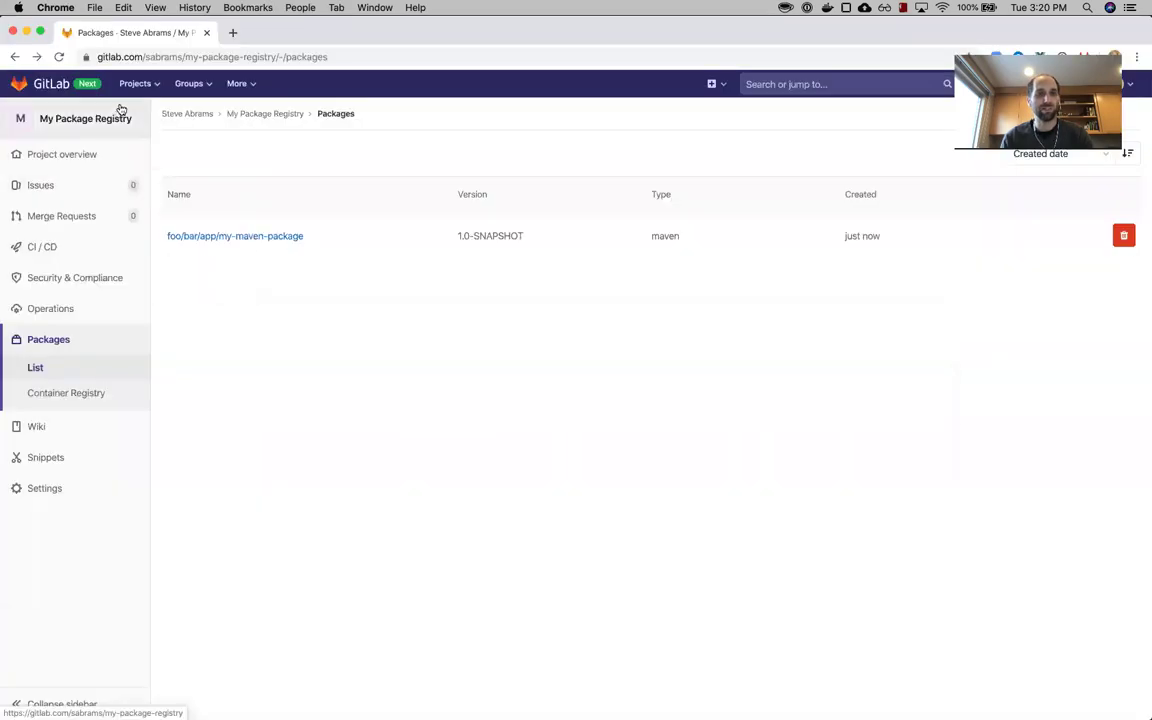
# - Go back to Package Registry in GitLab Docs and open the NPM Registry page
pyautogui.press('super+grave')
pyautogui.hscroll(-5, 293, 198)
pyautogui.hscroll(-5, 300, 195)
pyautogui.hscroll(-5, 321, 213)
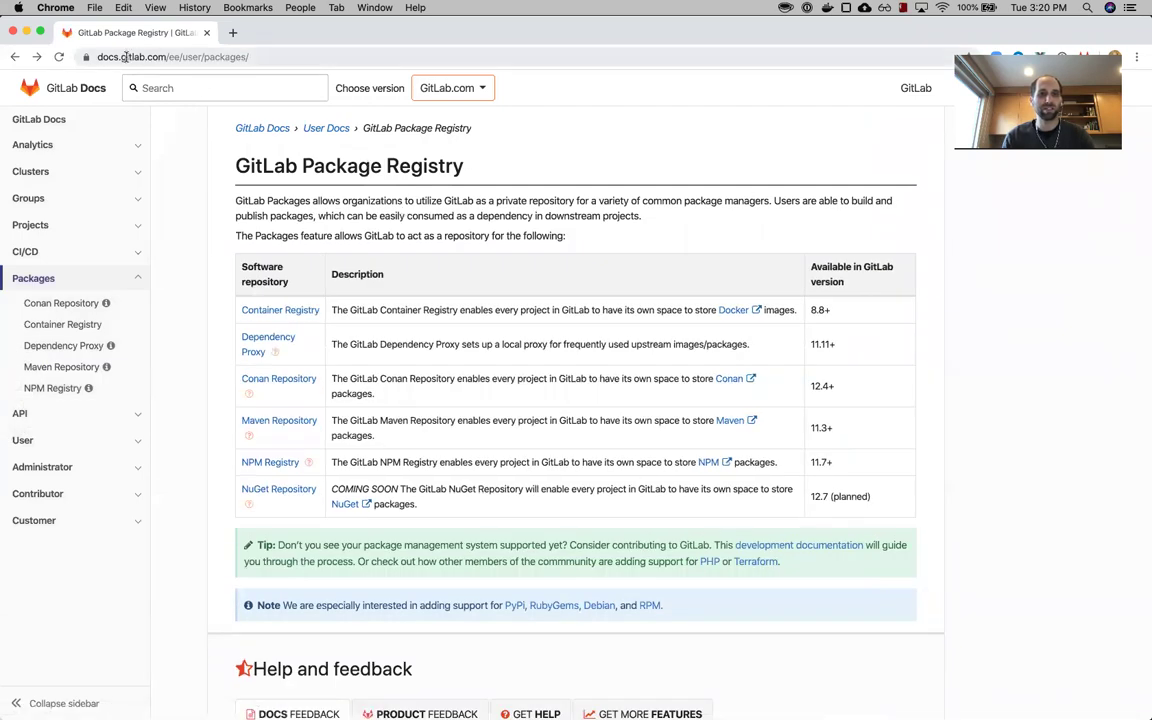
pyautogui.click(283, 463)
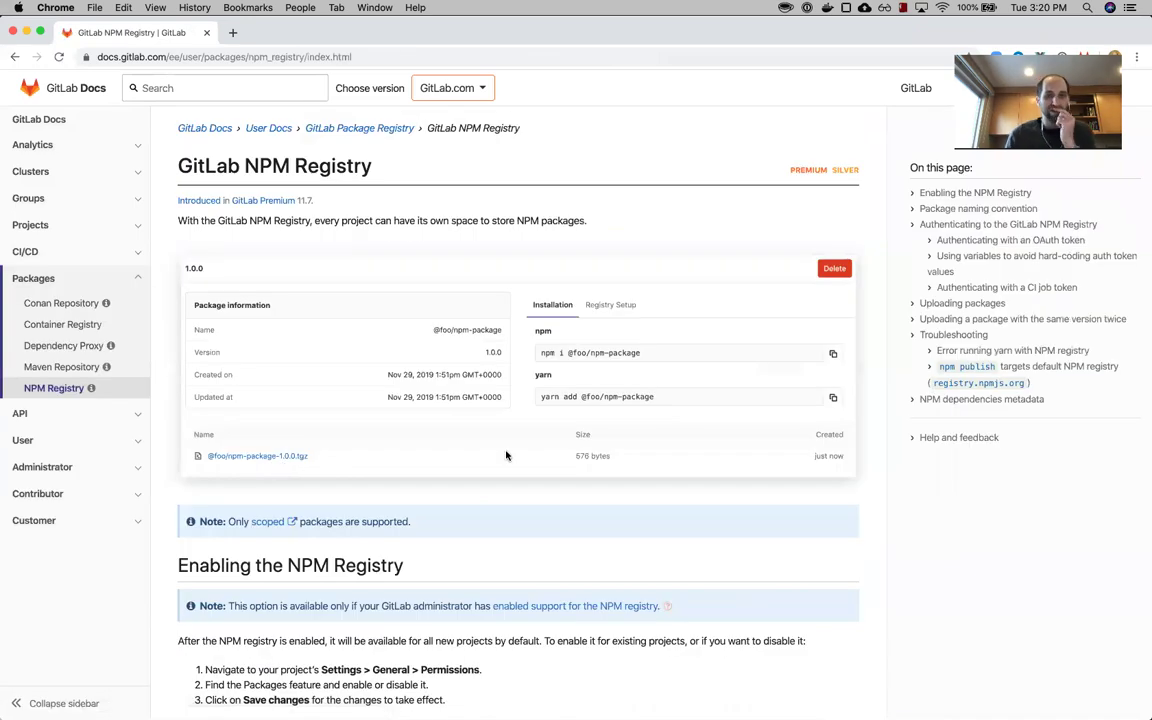
# - Read down to the package naming convention and pick out the root namespace in the project URL
pyautogui.scroll(-3, 506, 455)
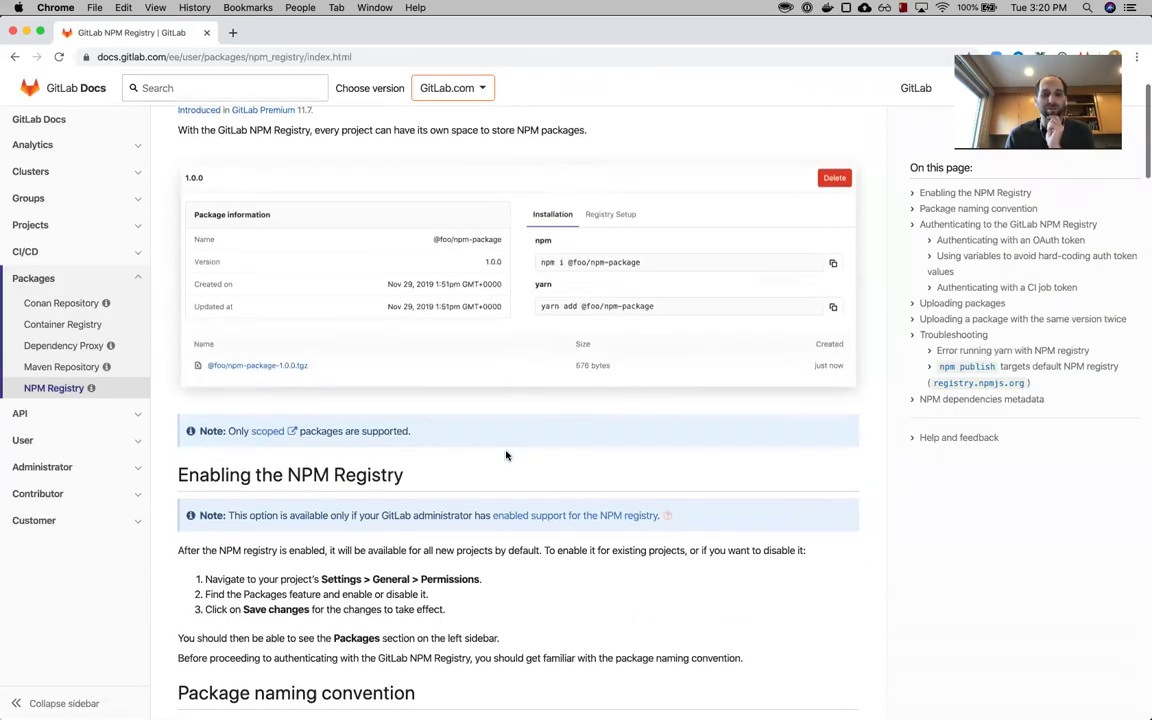
pyautogui.scroll(-2, 506, 455)
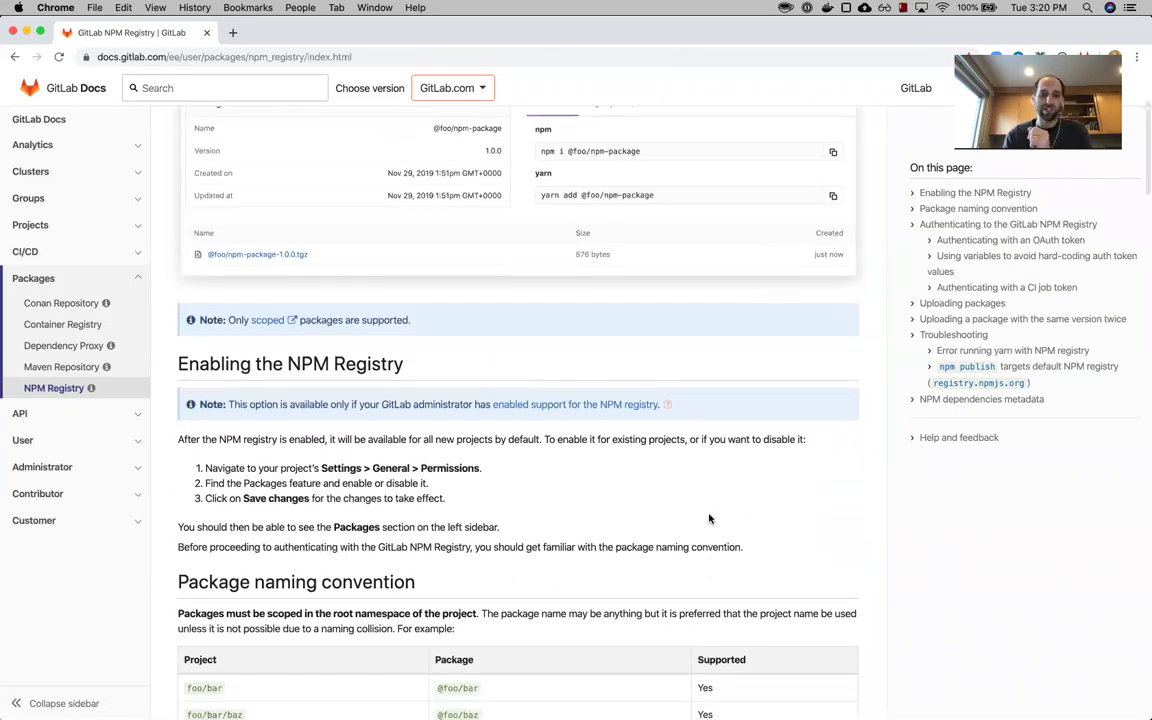
pyautogui.moveTo(760, 548); pyautogui.dragTo(204, 437)
pyautogui.click(204, 436)
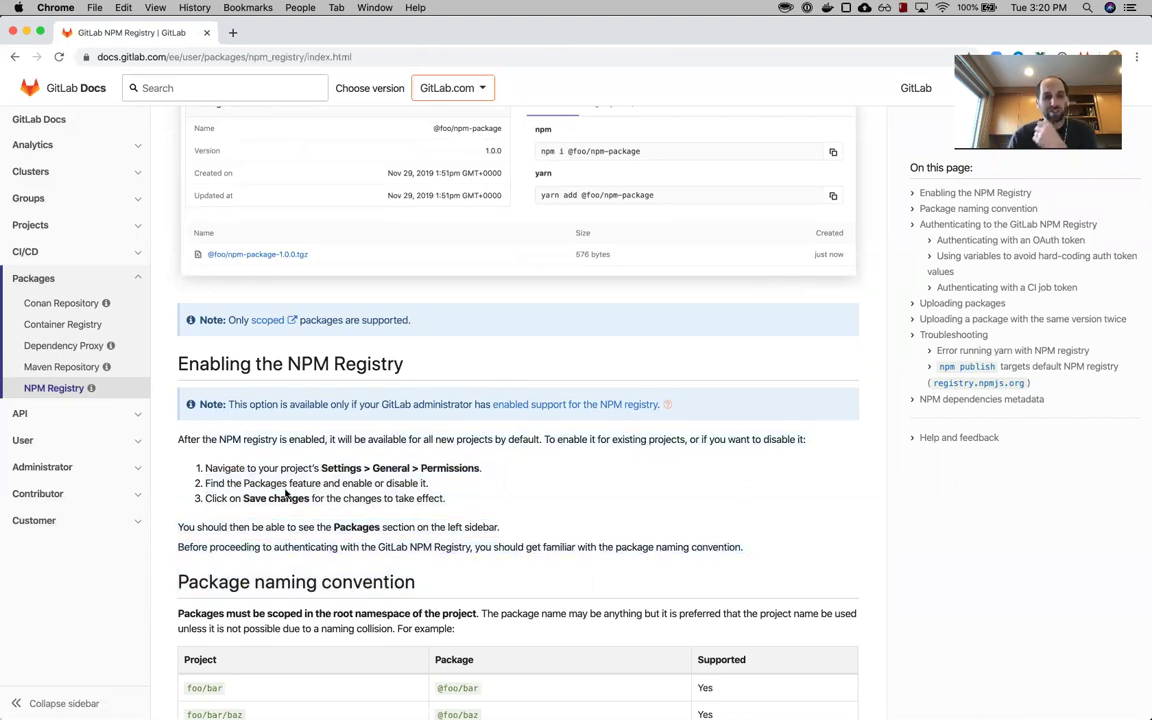
pyautogui.scroll(-10, 285, 492)
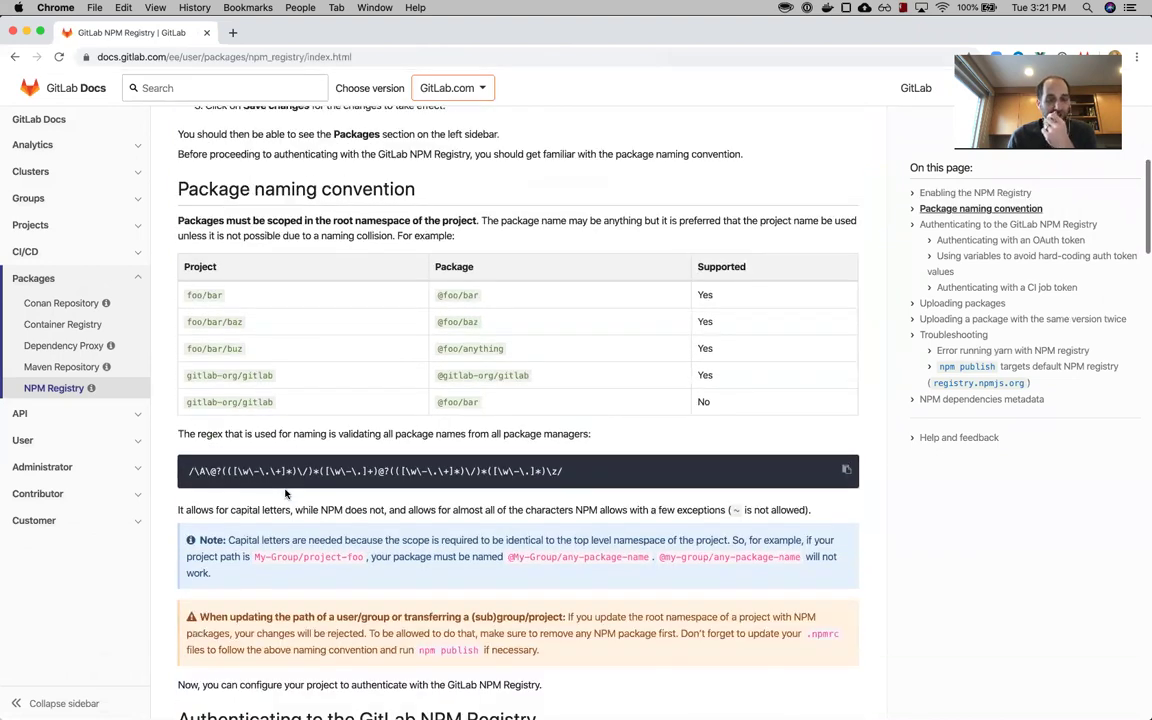
pyautogui.scroll(-2, 285, 492)
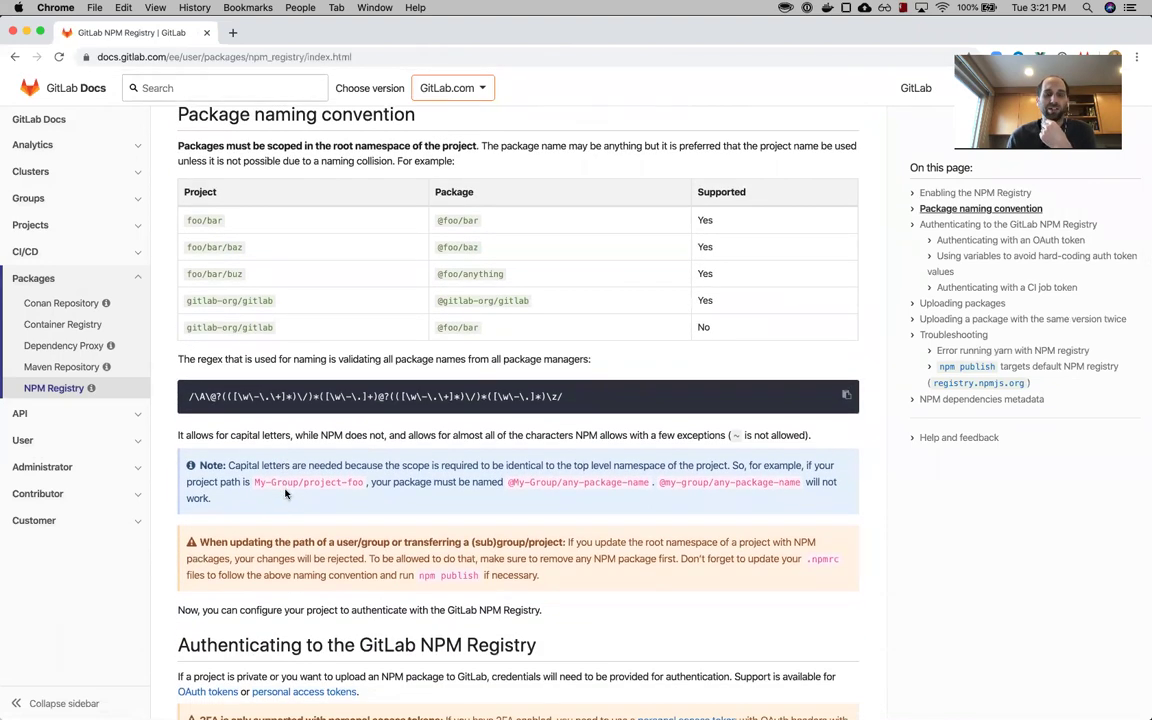
pyautogui.scroll(-1, 422, 341)
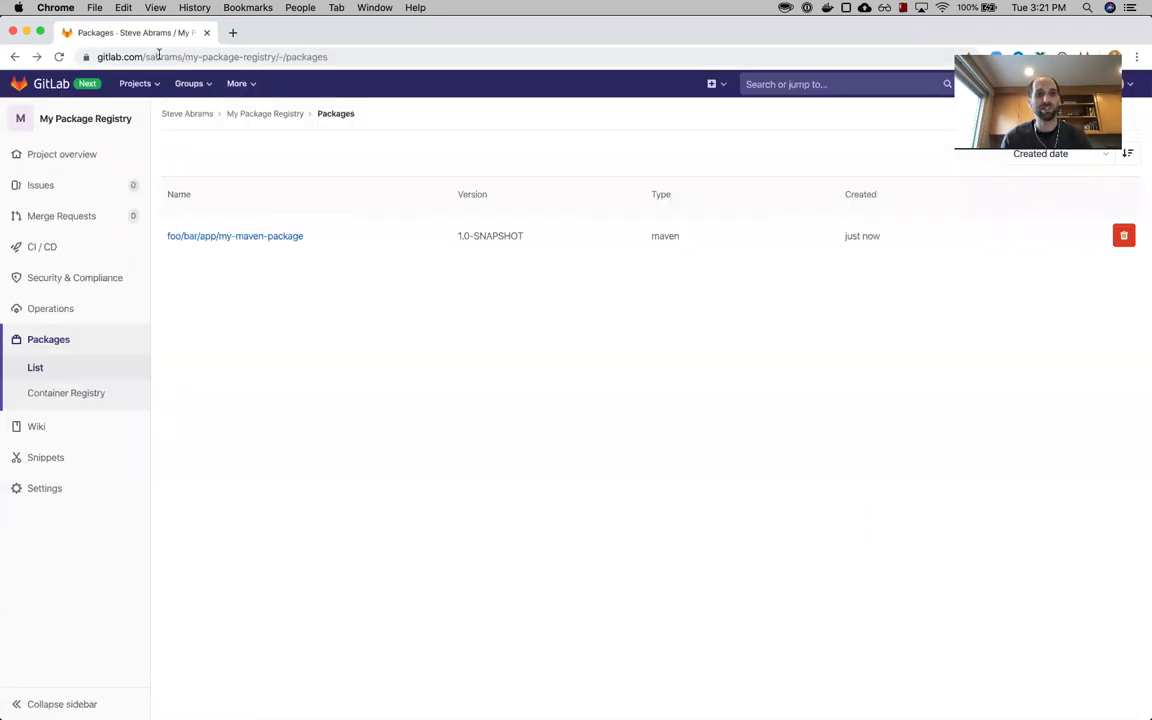
pyautogui.doubleClick(158, 55)
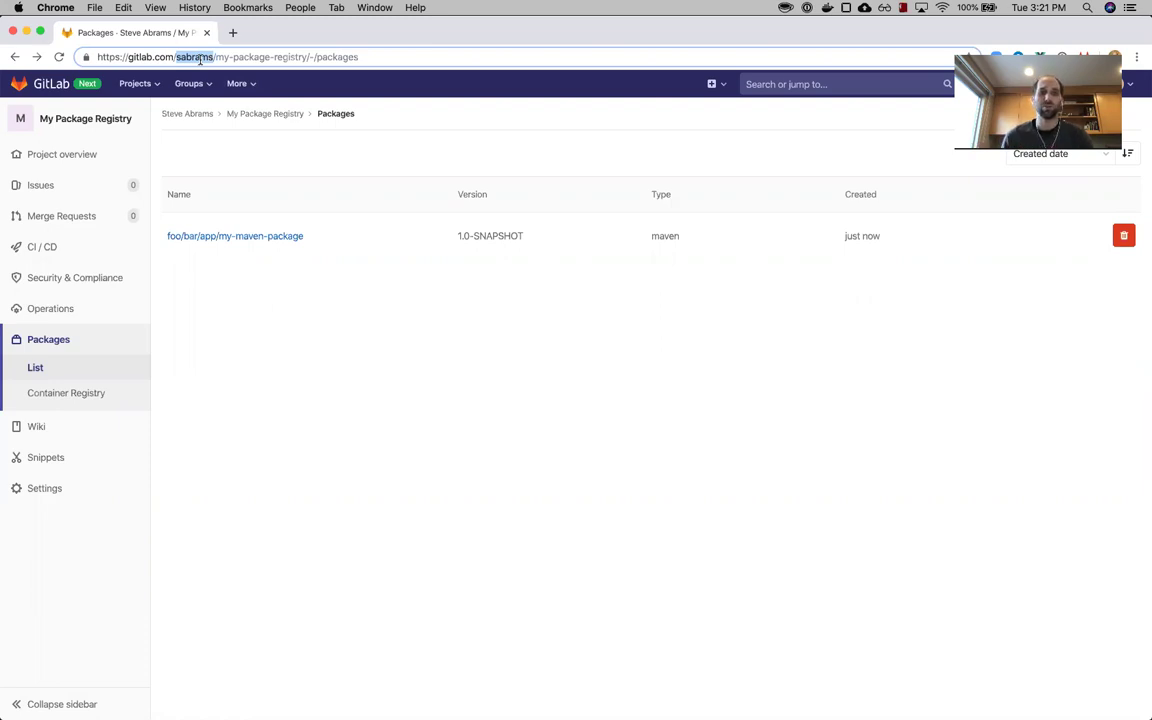
# - Check the scope and component parts of the Alert package name on line 2 of package.json
pyautogui.press('super+Tab')
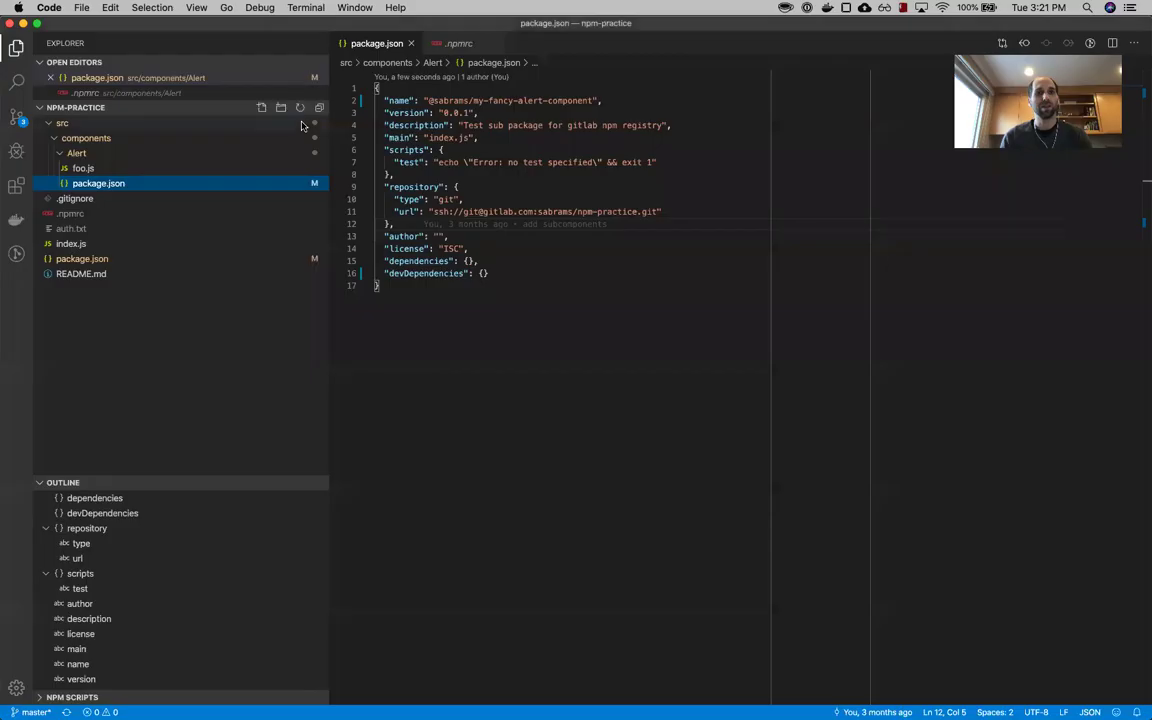
pyautogui.doubleClick(446, 100)
pyautogui.moveTo(473, 100); pyautogui.dragTo(594, 101)
pyautogui.write('my-fancy-alert-component')
pyautogui.click(597, 102)
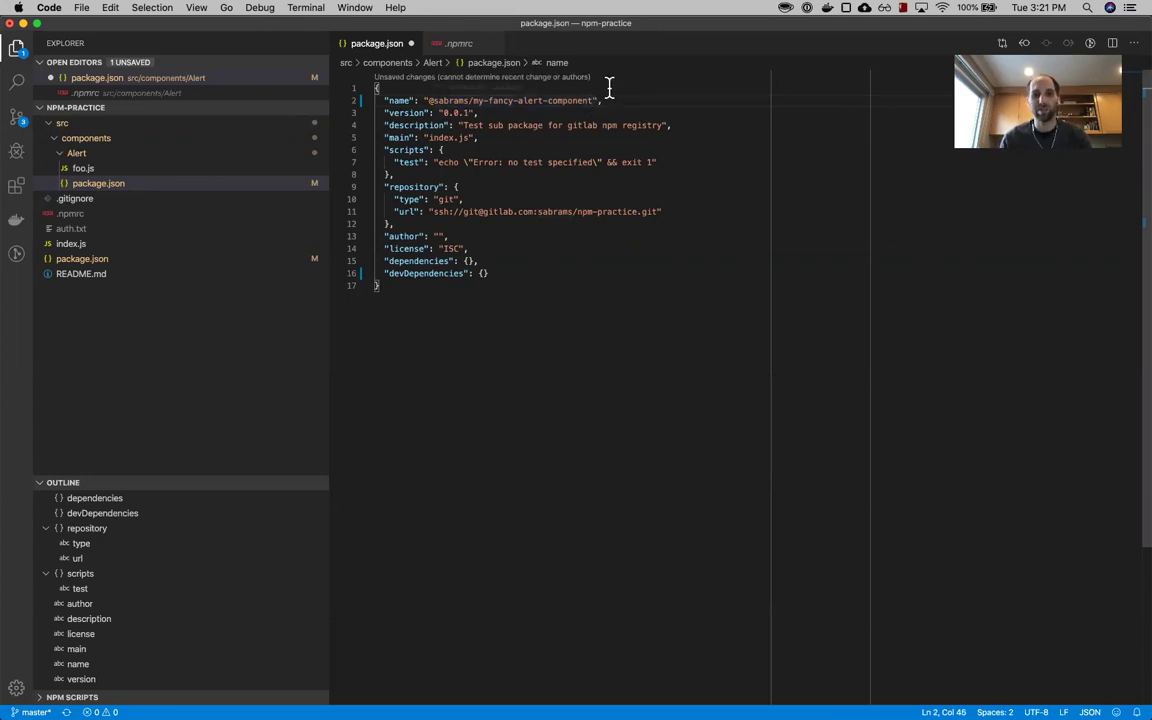
pyautogui.press('super+Tab')
pyautogui.press('super+grave')
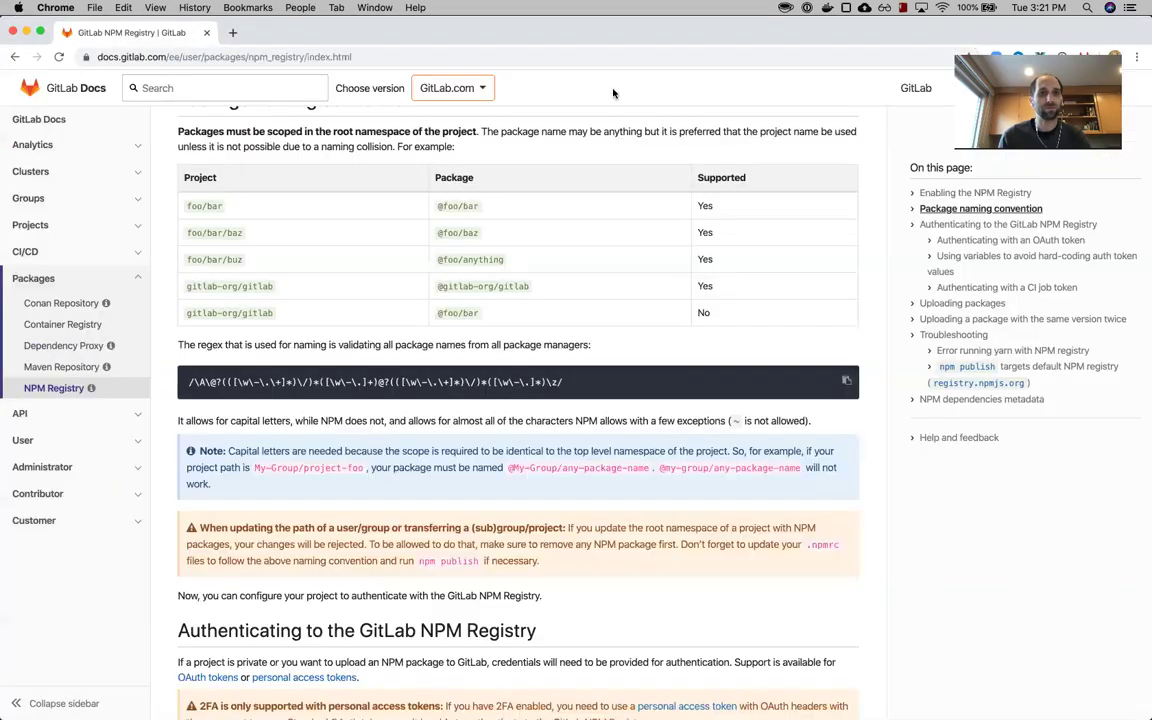
# - Copy the sample .npmrc configuration from the 'Authenticating with an OAuth token' section
pyautogui.scroll(-10, 519, 362)
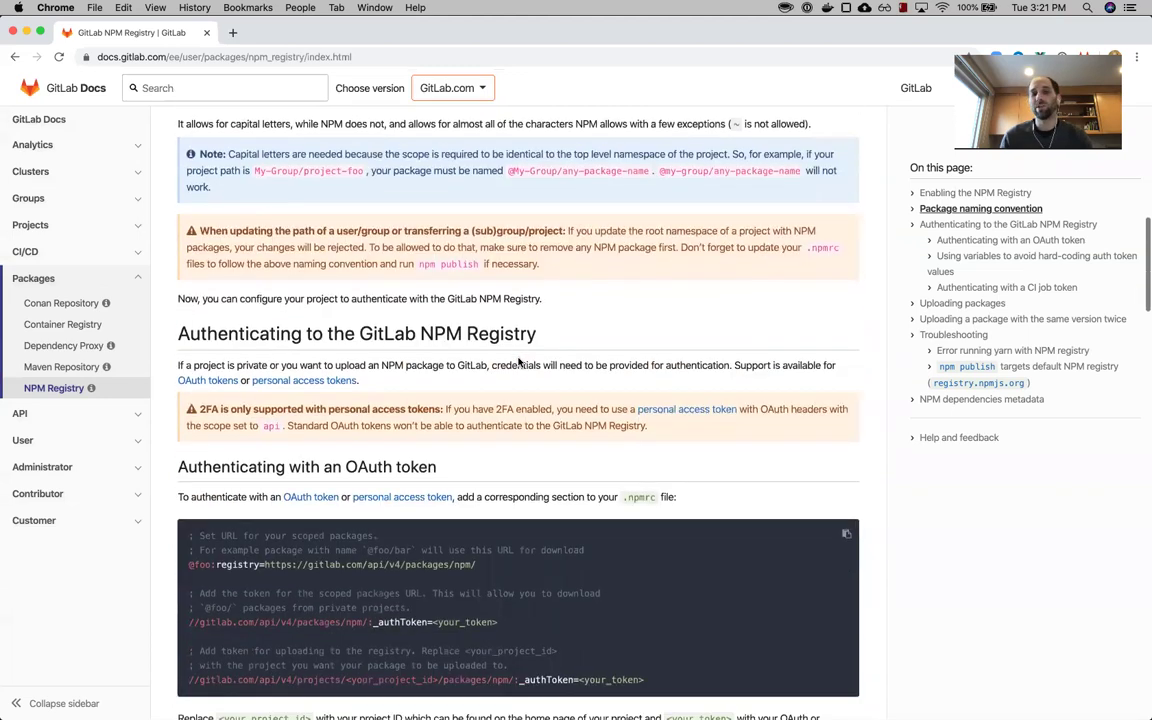
pyautogui.scroll(-2, 519, 360)
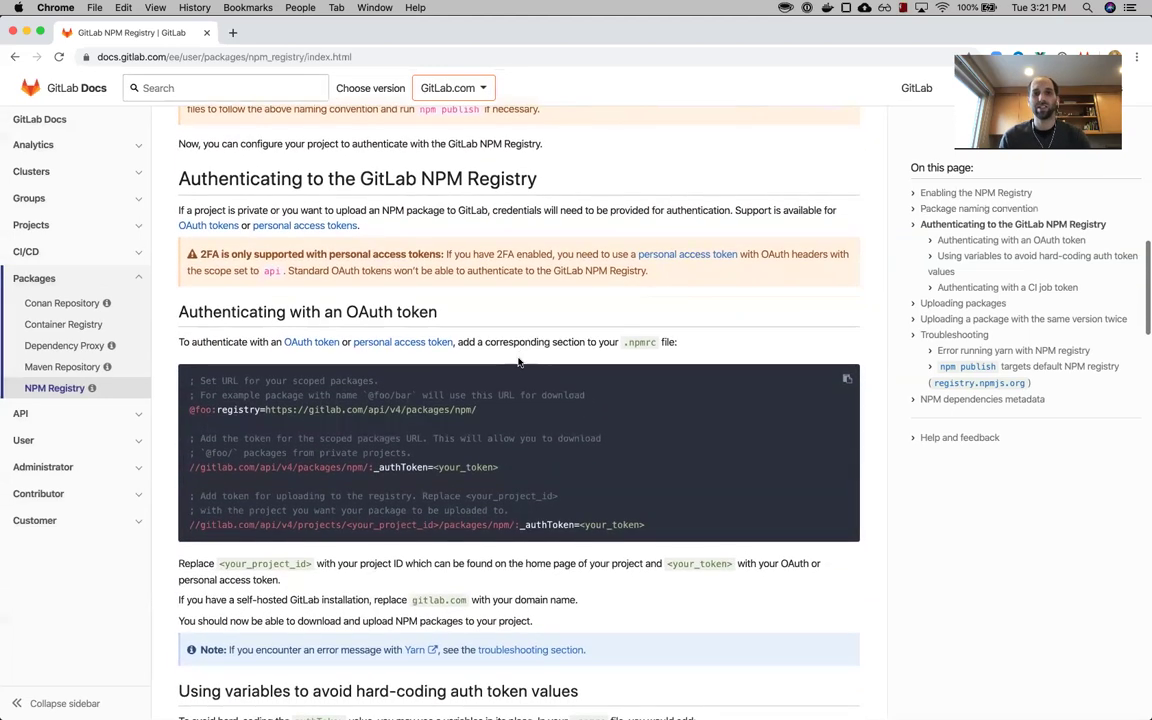
pyautogui.scroll(-1, 519, 362)
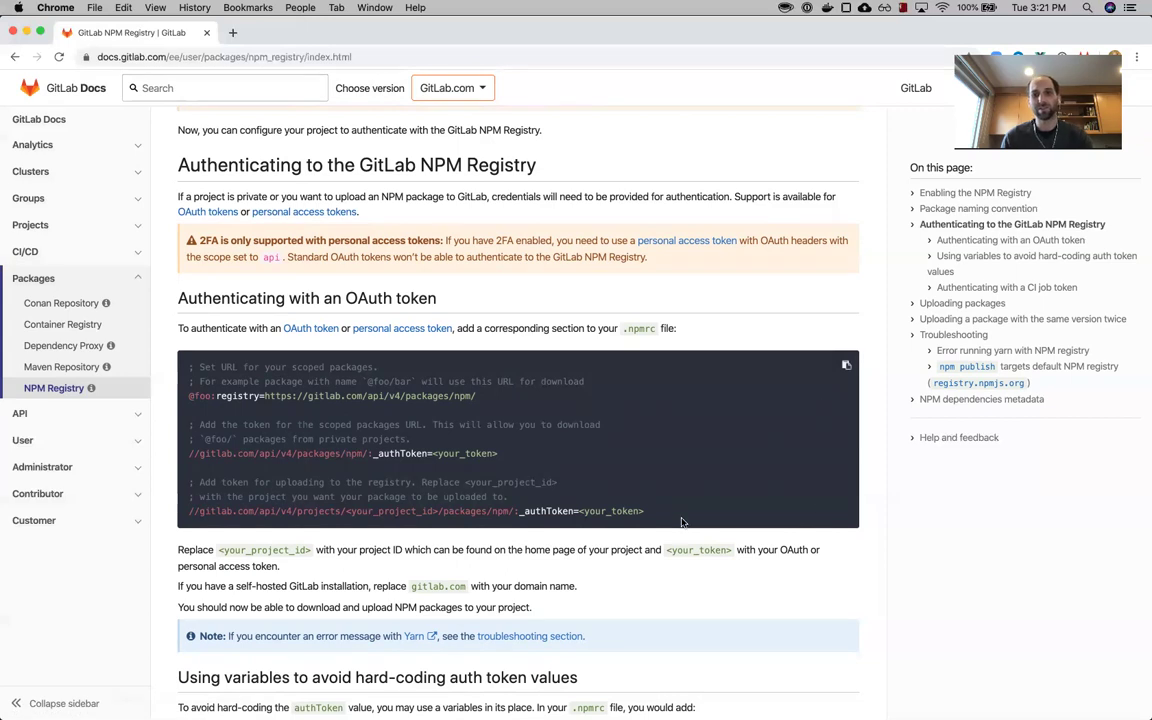
pyautogui.moveTo(649, 517); pyautogui.dragTo(160, 369)
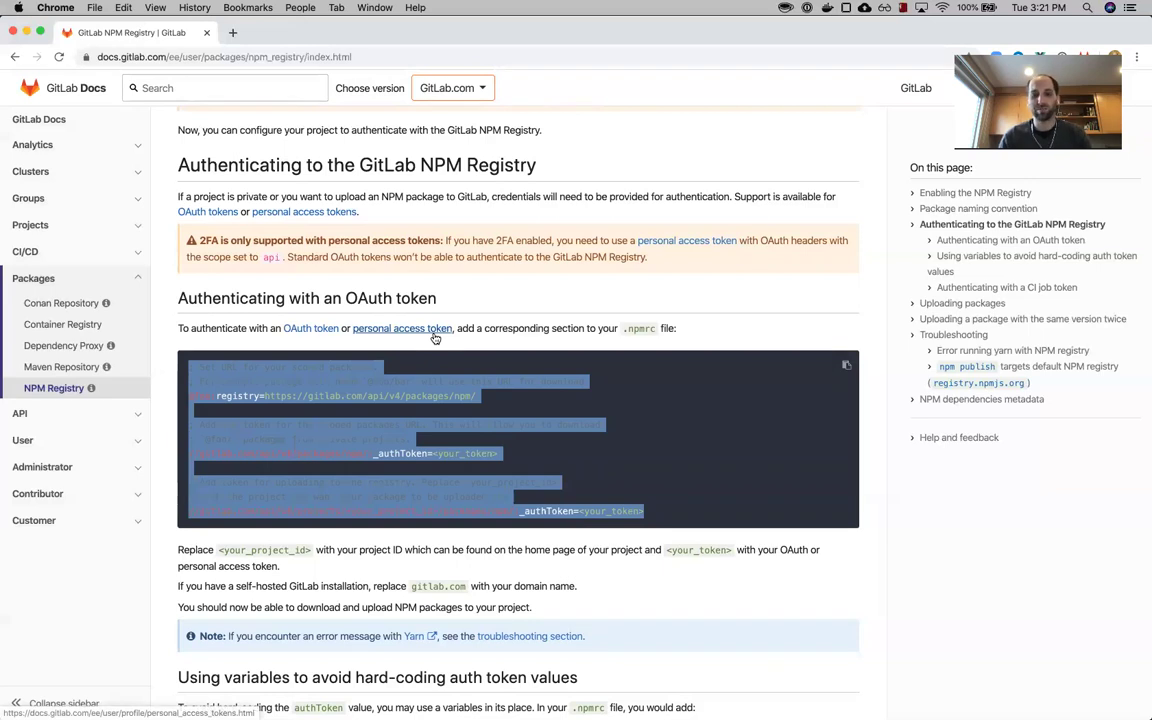
pyautogui.click(665, 432)
pyautogui.moveTo(667, 514); pyautogui.dragTo(168, 365)
pyautogui.press('super+c')
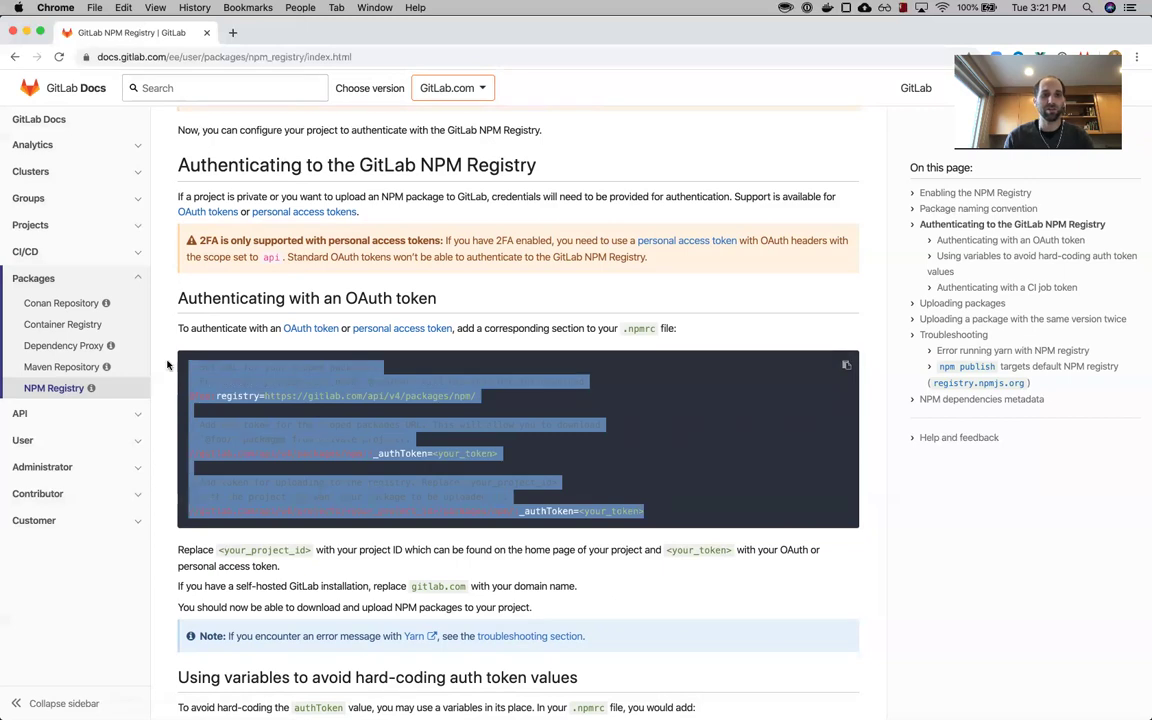
pyautogui.click(502, 457)
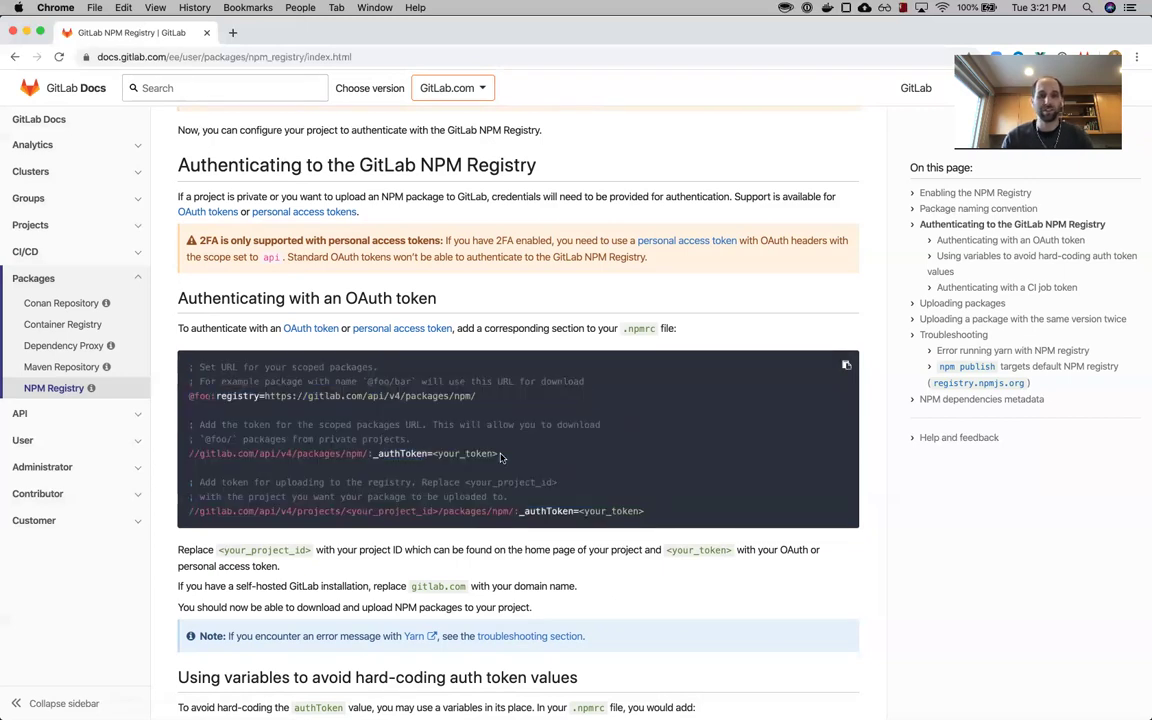
pyautogui.press('super+Tab')
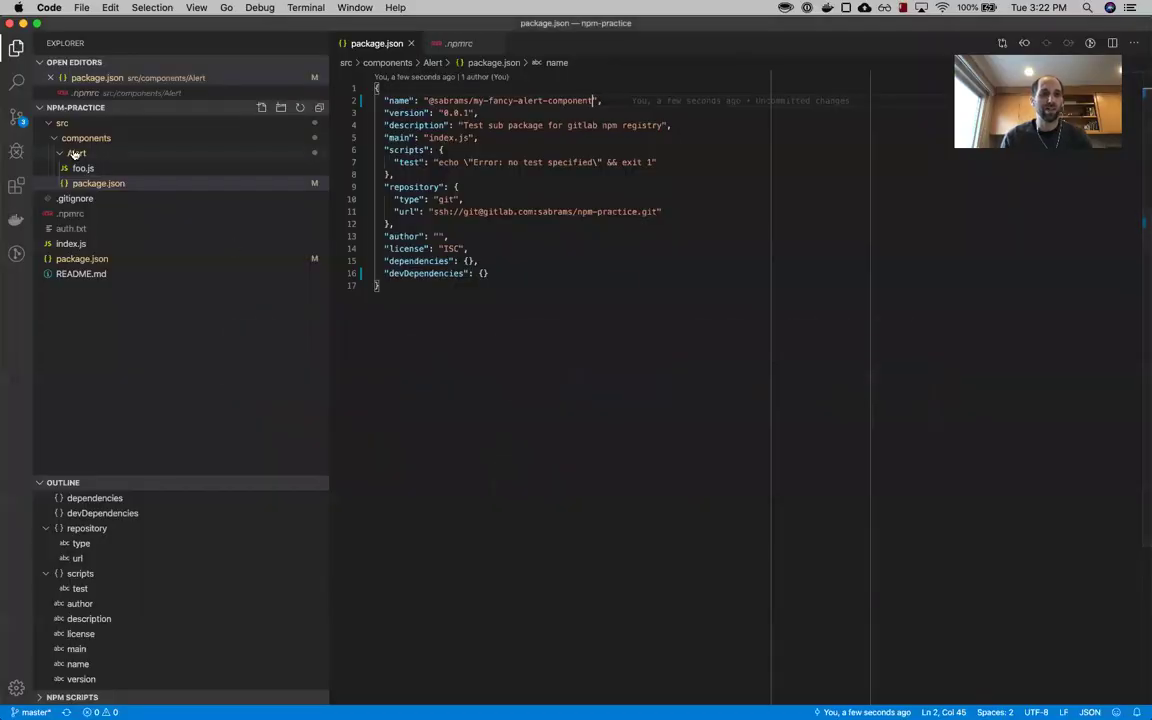
# - Create a .npmrc file in the Alert folder and paste in the sample registry configuration
pyautogui.click(77, 154)
pyautogui.click(77, 154)
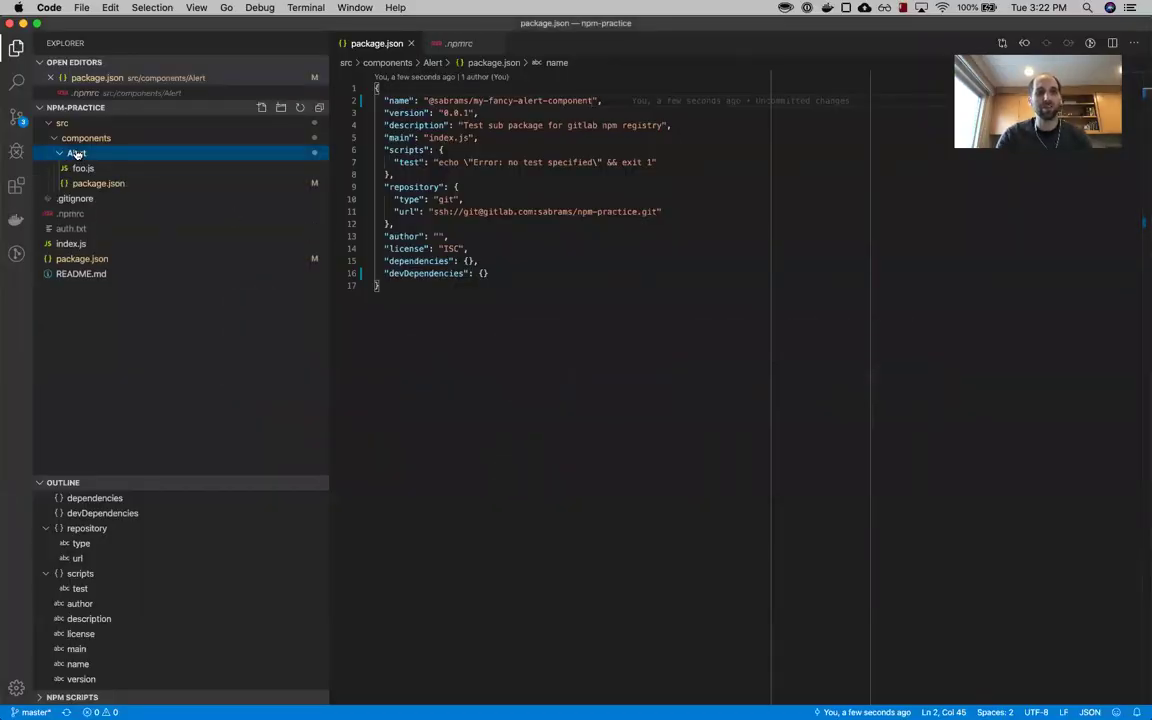
pyautogui.press('super+n')
pyautogui.write('.npmrc')
pyautogui.press('Return')
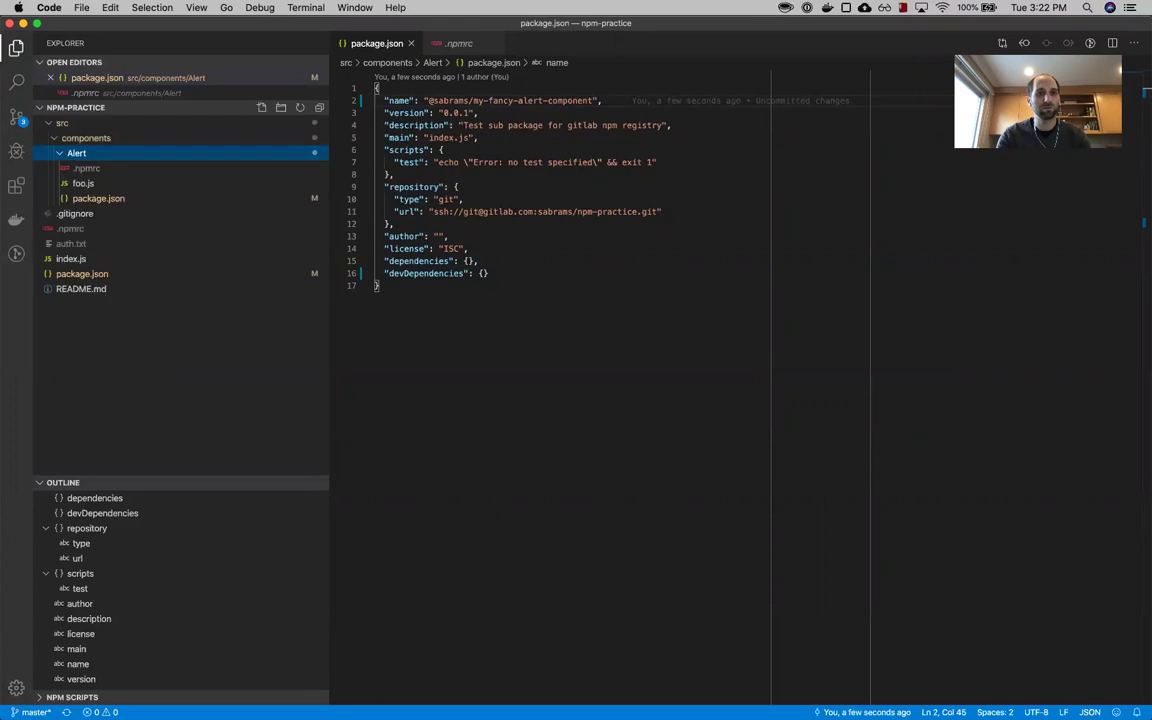
pyautogui.press('super+v')
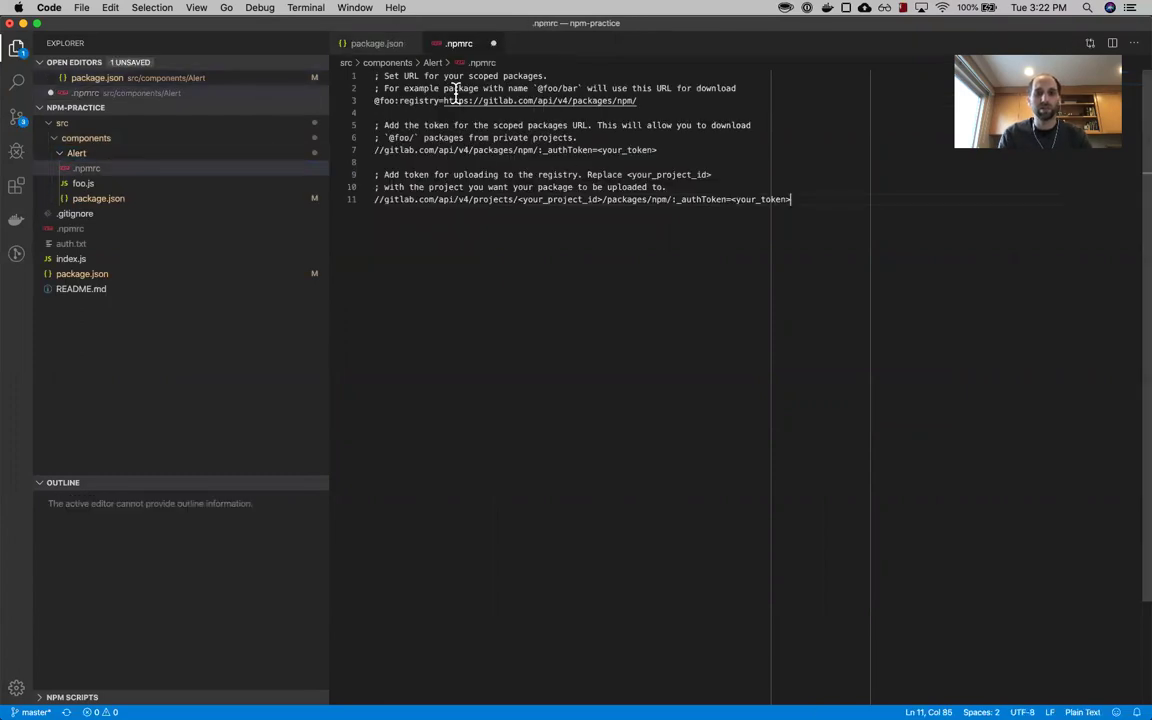
# - Change the scope on line 3 from foo to the project's root namespace
pyautogui.doubleClick(386, 101)
pyautogui.write('sabrams')
pyautogui.hotkey('alt', 'Right')
pyautogui.hotkey('alt', 'Right')
pyautogui.hotkey('alt', 'Right')
pyautogui.moveTo(373, 101); pyautogui.dragTo(715, 100)
pyautogui.click(715, 100)
pyautogui.press('super+shift+Left')
pyautogui.press('Left')
pyautogui.press('Right')
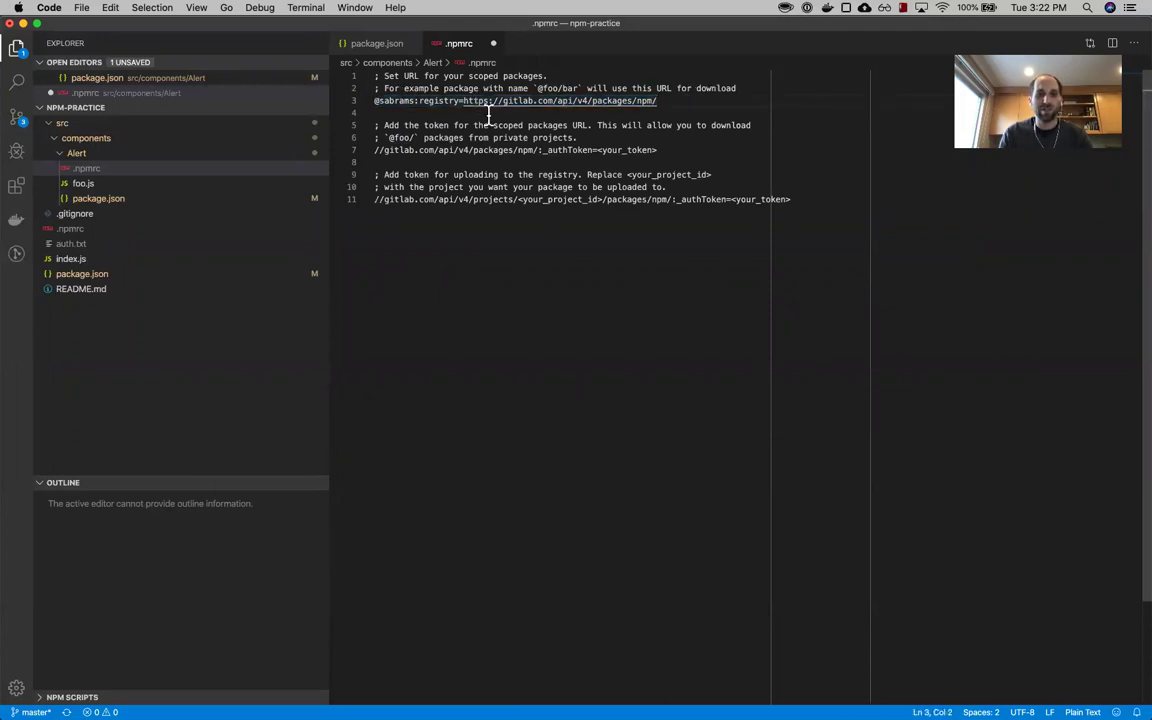
# - Select the your_project_id and both your_token placeholders on lines 7 and 11
pyautogui.tripleClick(565, 150)
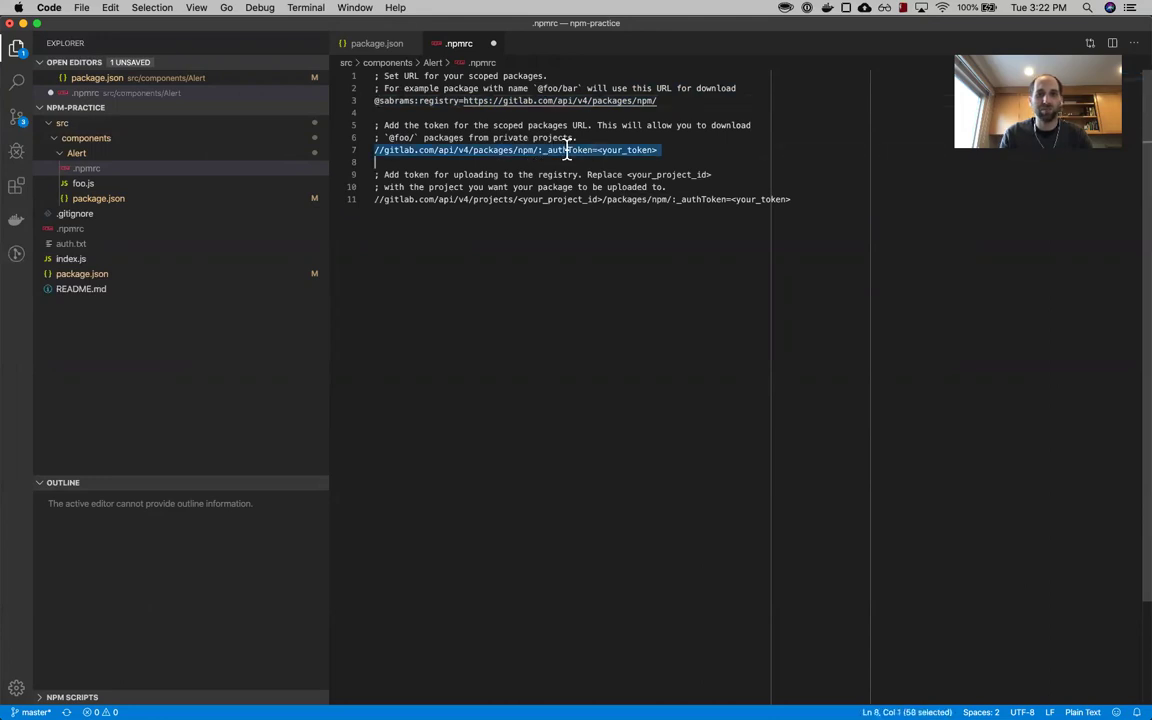
pyautogui.doubleClick(634, 150)
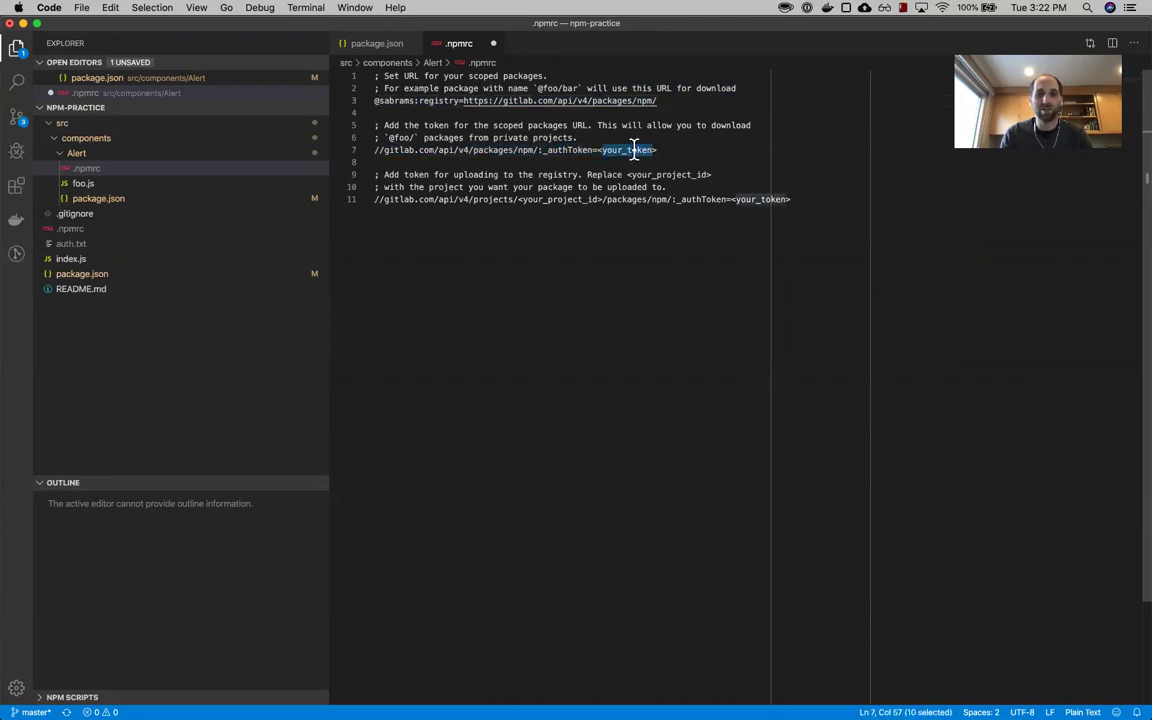
pyautogui.tripleClick(570, 199)
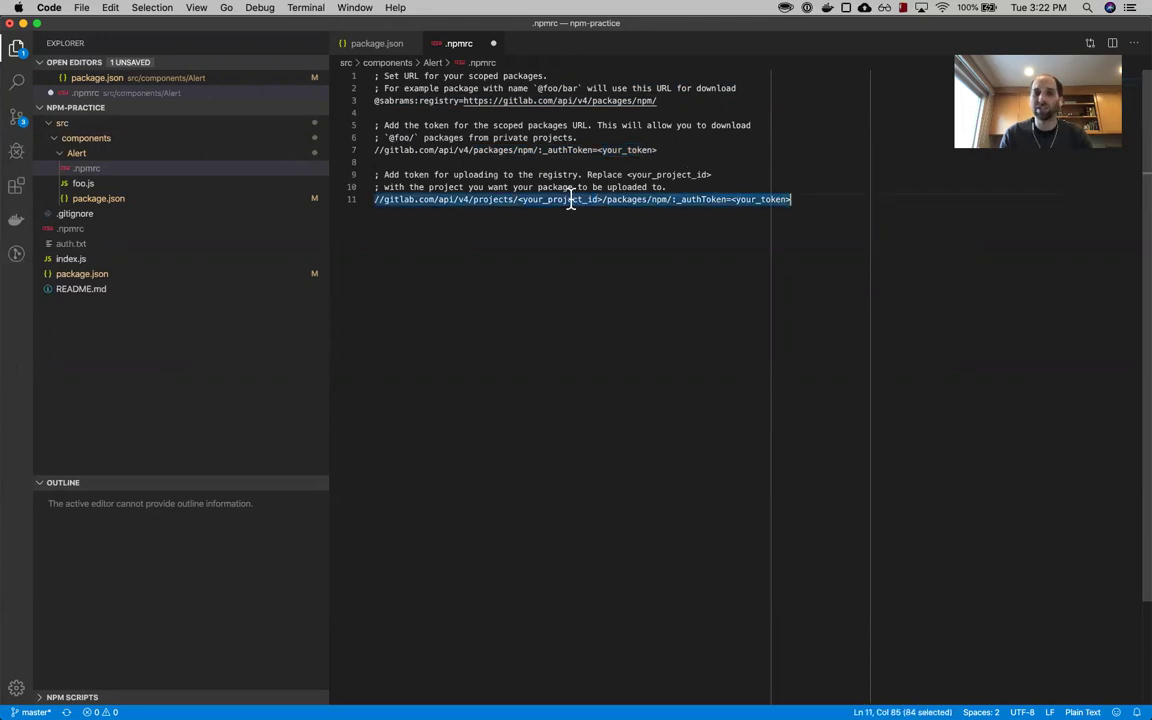
pyautogui.tripleClick(570, 199)
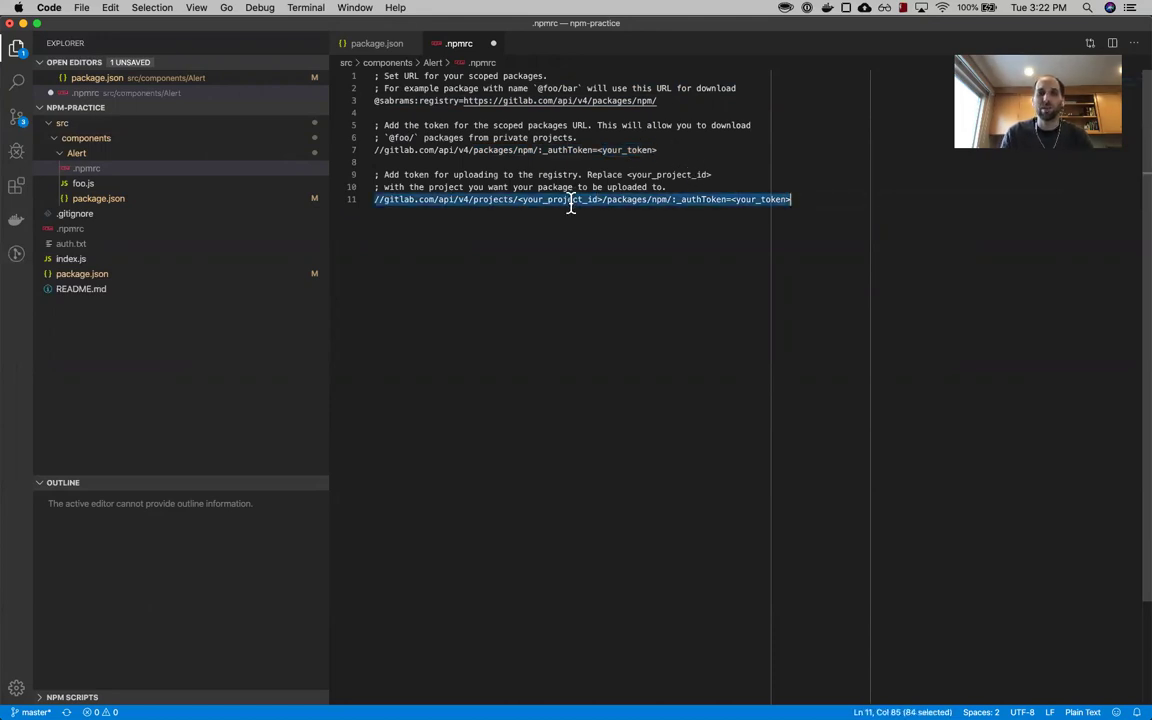
pyautogui.click(517, 199)
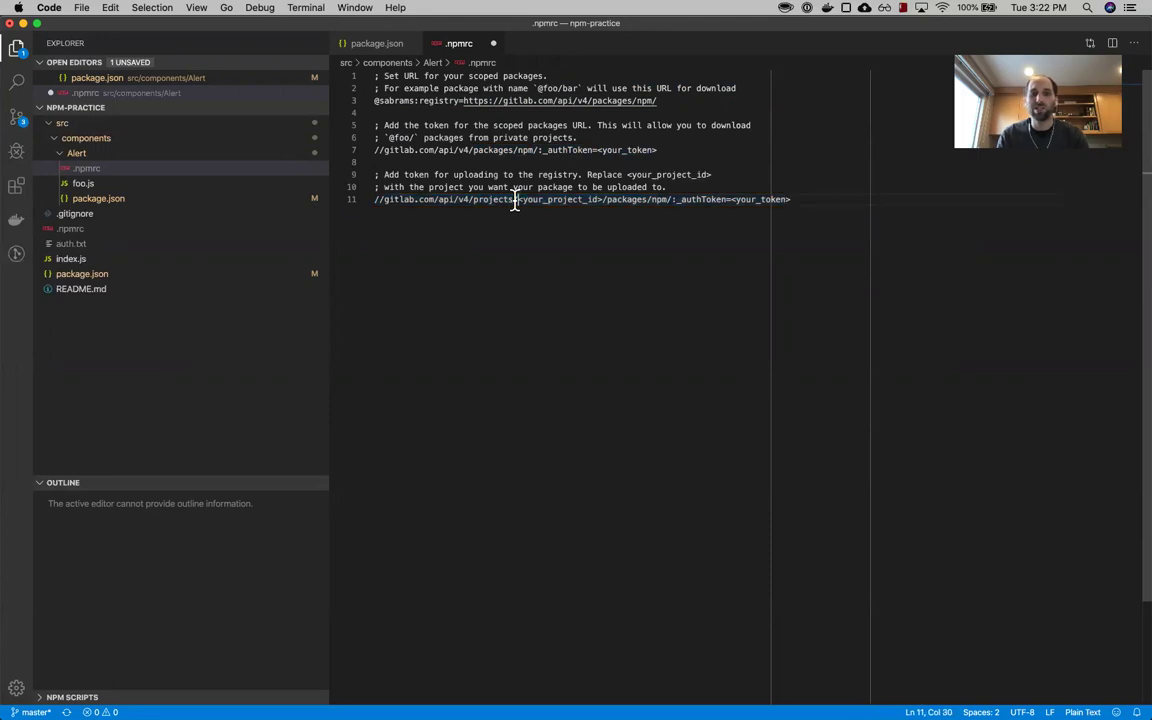
pyautogui.moveTo(517, 199); pyautogui.dragTo(604, 199)
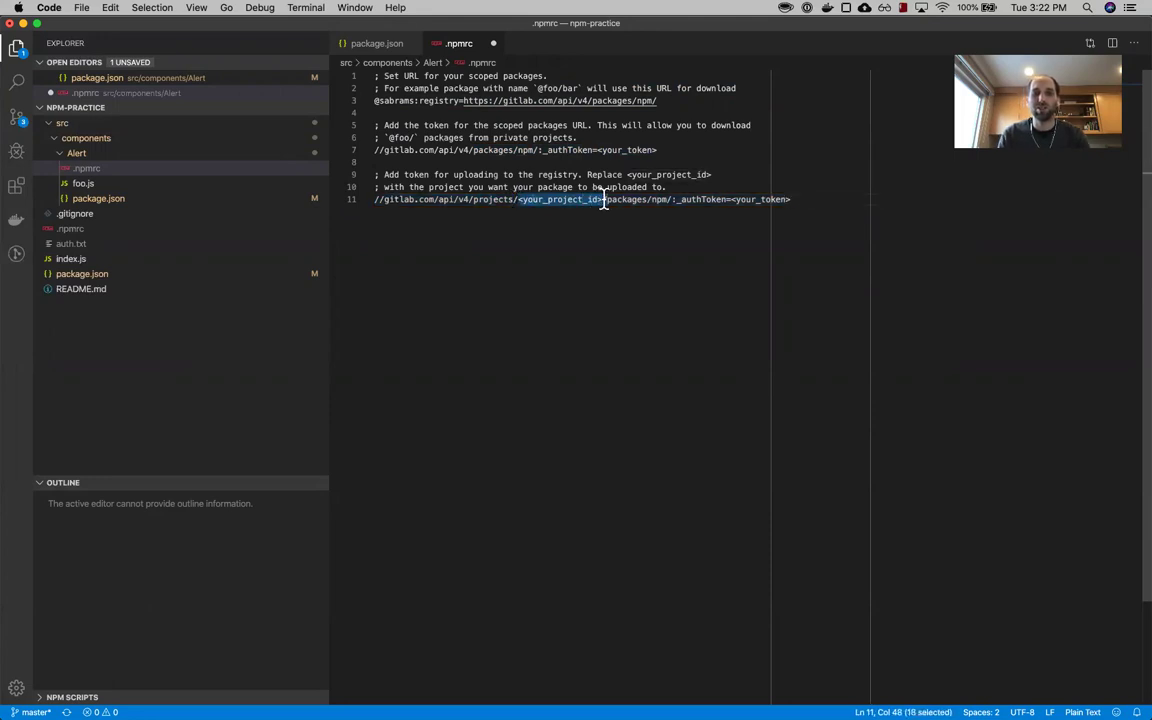
pyautogui.doubleClick(568, 200)
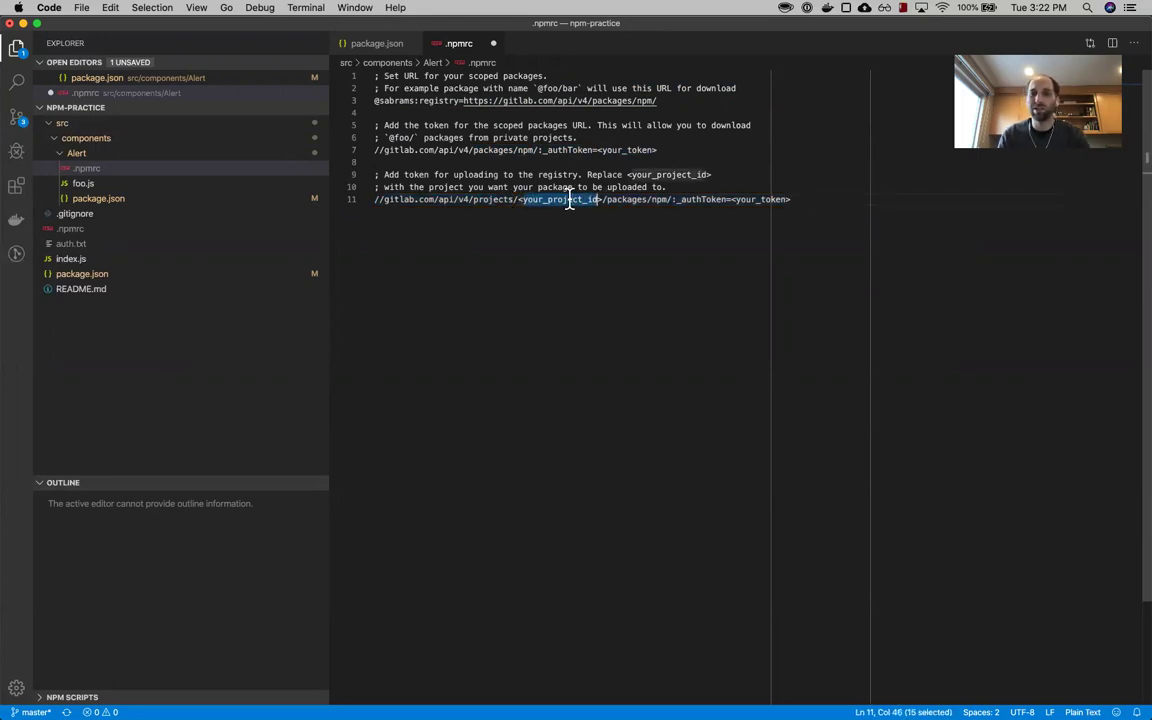
pyautogui.doubleClick(633, 149)
pyautogui.doubleClick(763, 199)
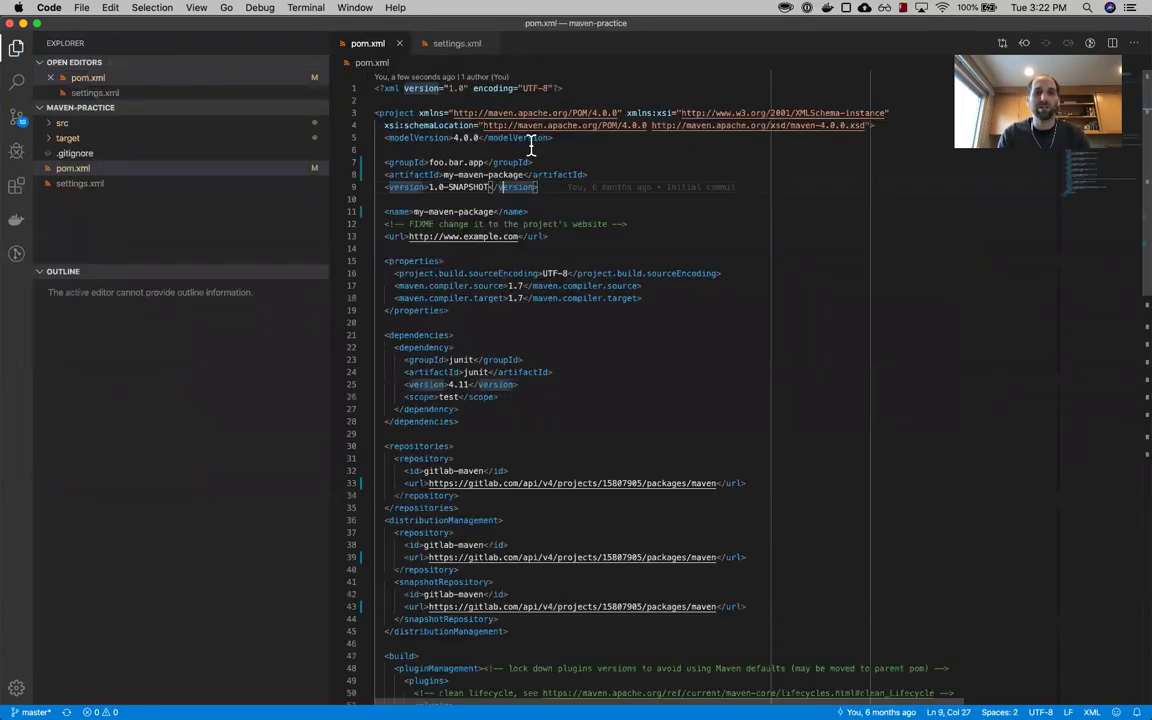
# - Copy the private token from settings.xml and paste it over both your_token placeholders
pyautogui.click(456, 43)
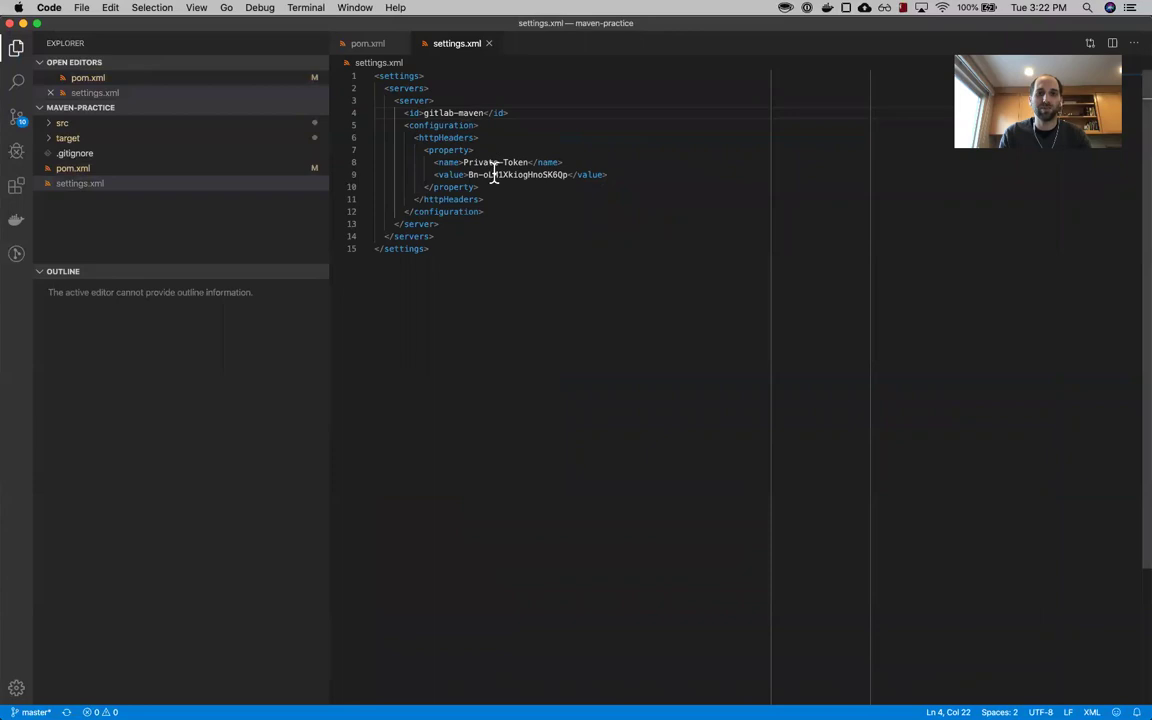
pyautogui.moveTo(468, 174); pyautogui.dragTo(568, 172)
pyautogui.press('super+c')
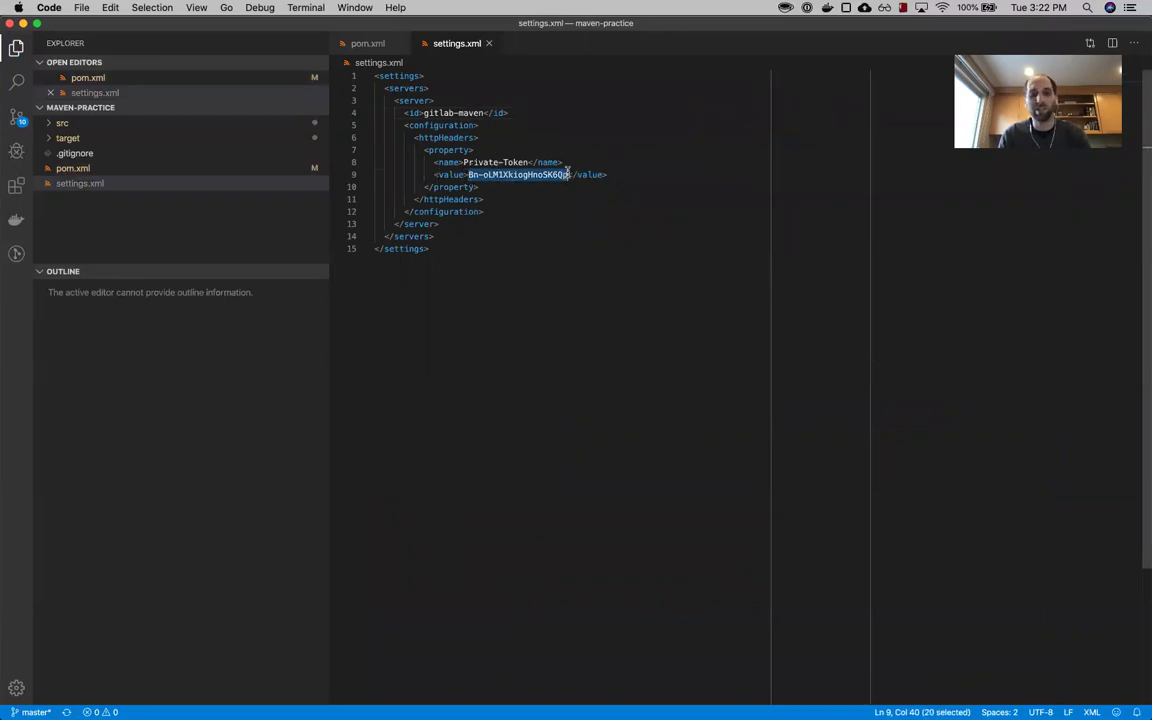
pyautogui.press('super+grave')
pyautogui.press('super+grave')
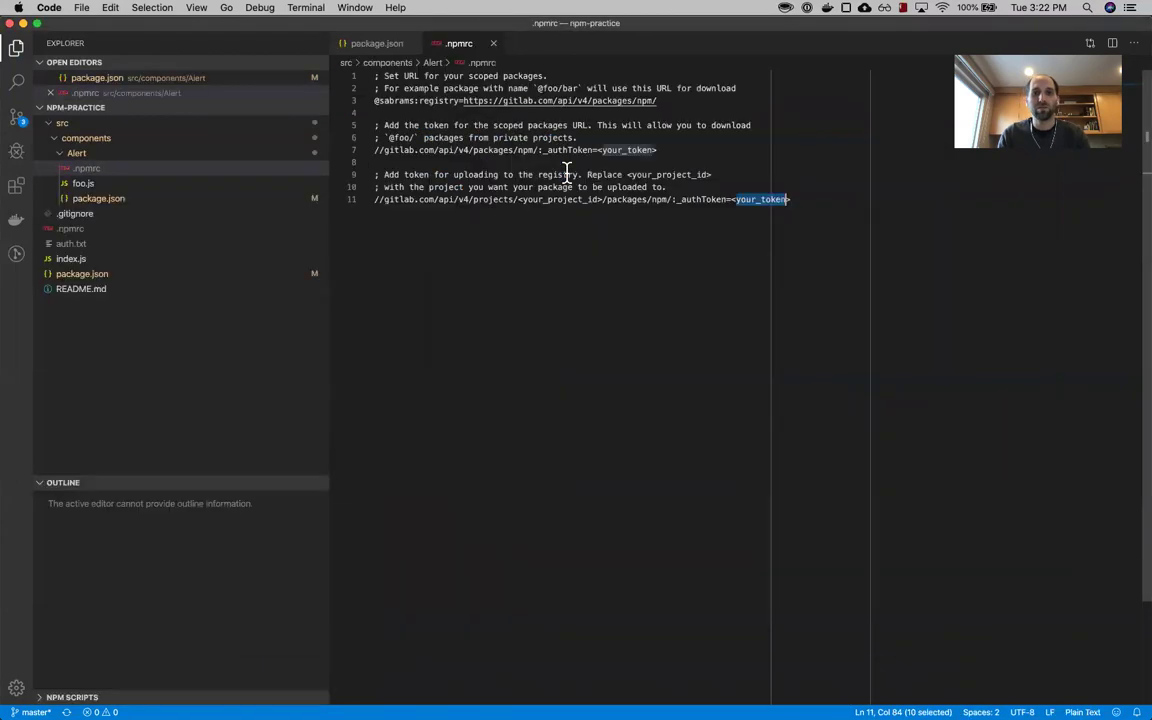
pyautogui.moveTo(598, 150); pyautogui.dragTo(657, 150)
pyautogui.press('super+d')
pyautogui.press('super+v')
pyautogui.click(630, 176)
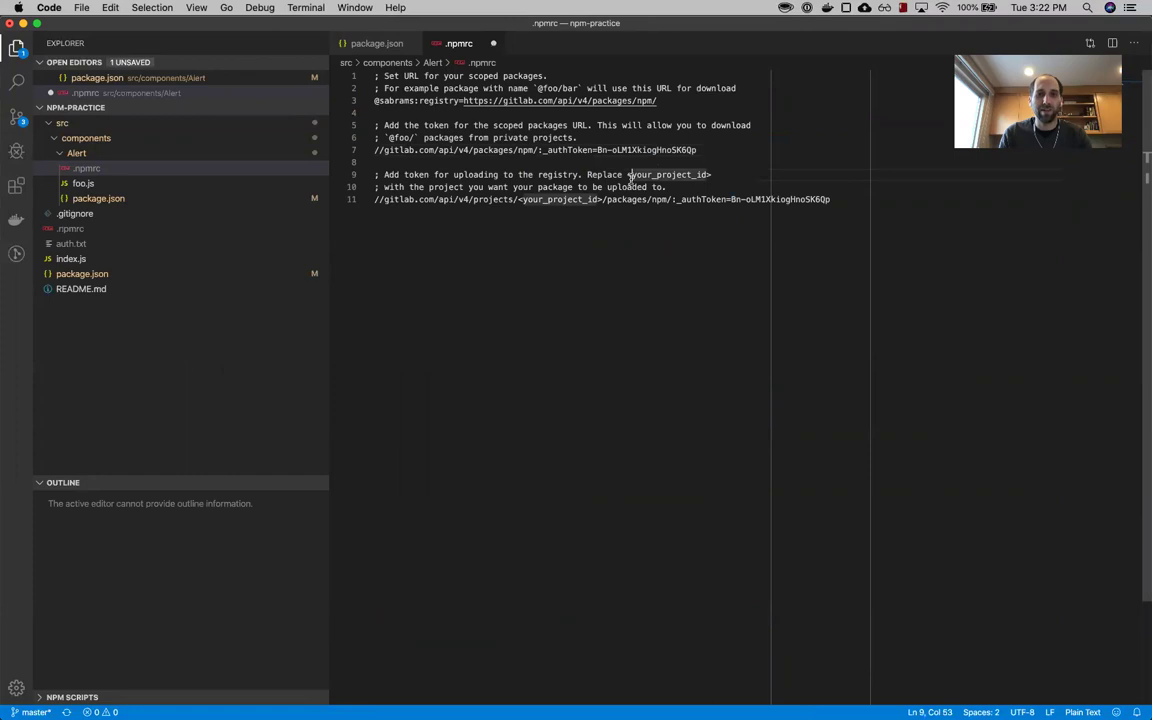
pyautogui.press('super+Tab')
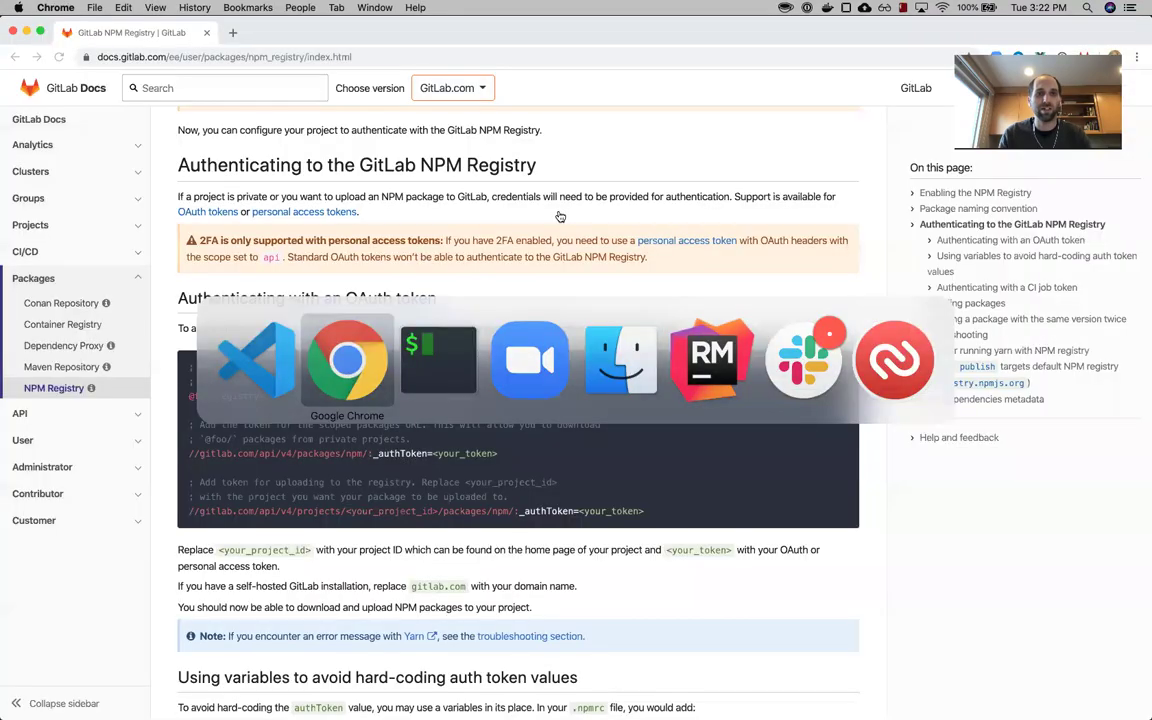
# - Copy project ID 15807905 from GitLab and paste it over <your_project_id> on .npmrc line 11
pyautogui.press('super+grave')
pyautogui.click(62, 121)
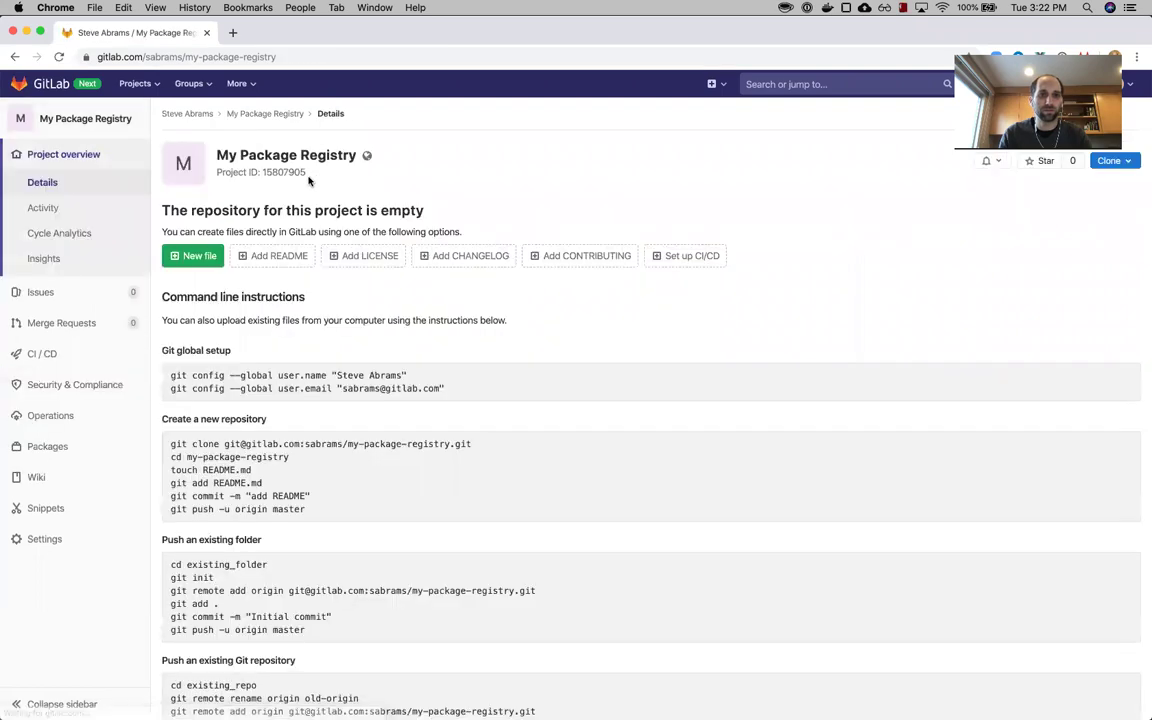
pyautogui.doubleClick(275, 172)
pyautogui.press('super+c')
pyautogui.press('super+Tab')
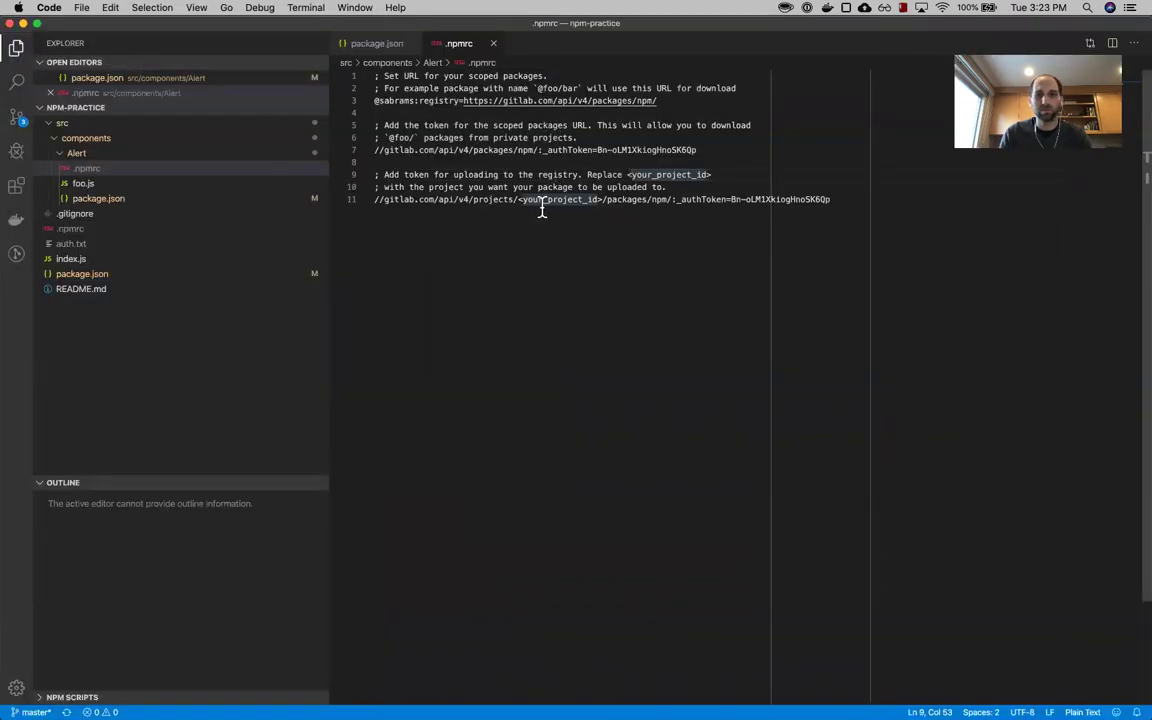
pyautogui.moveTo(517, 200); pyautogui.dragTo(598, 201)
pyautogui.press('super+v')
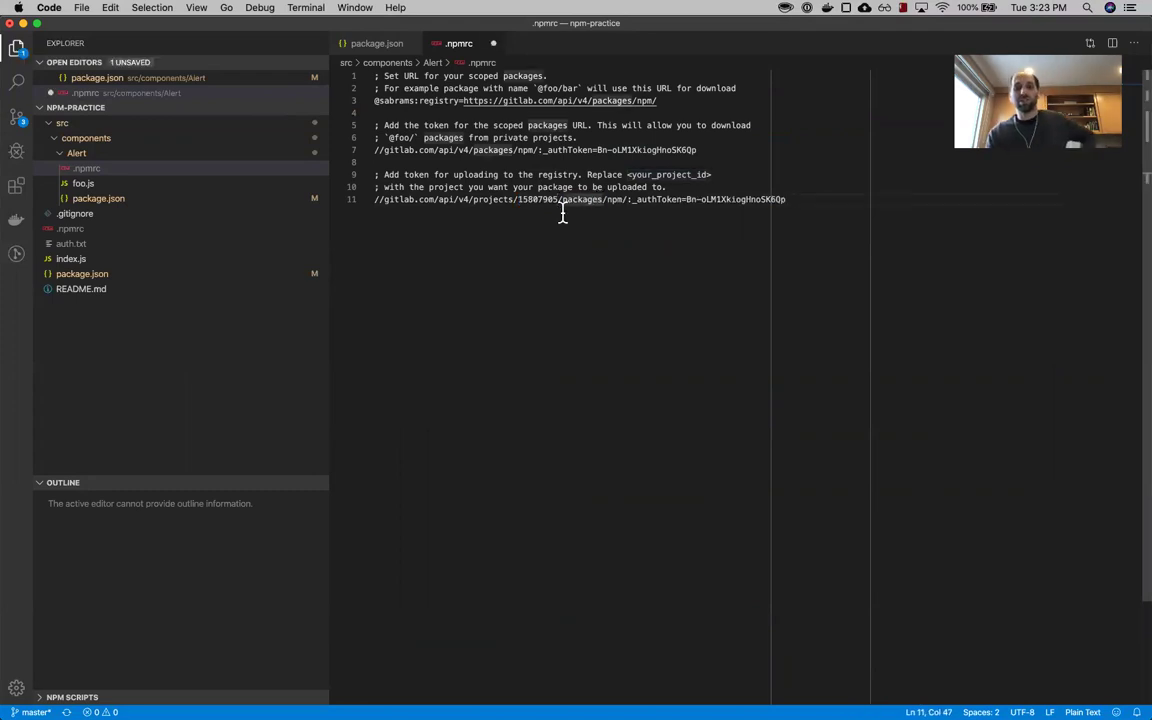
pyautogui.doubleClick(533, 201)
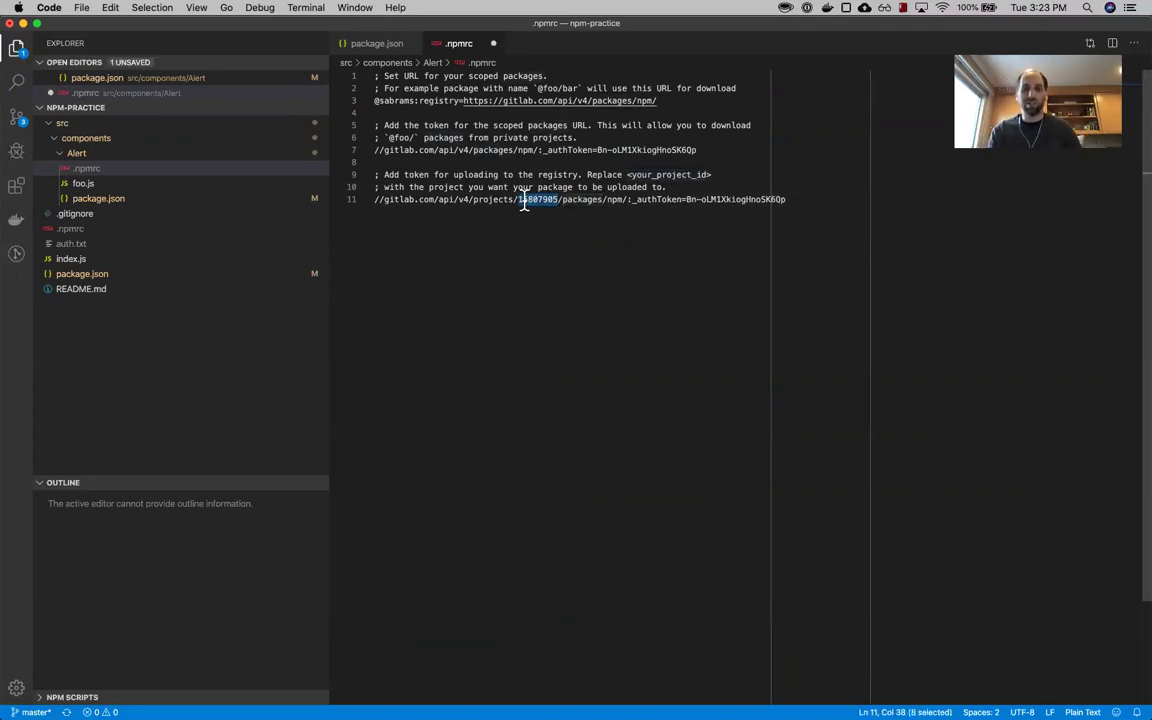
pyautogui.click(380, 200)
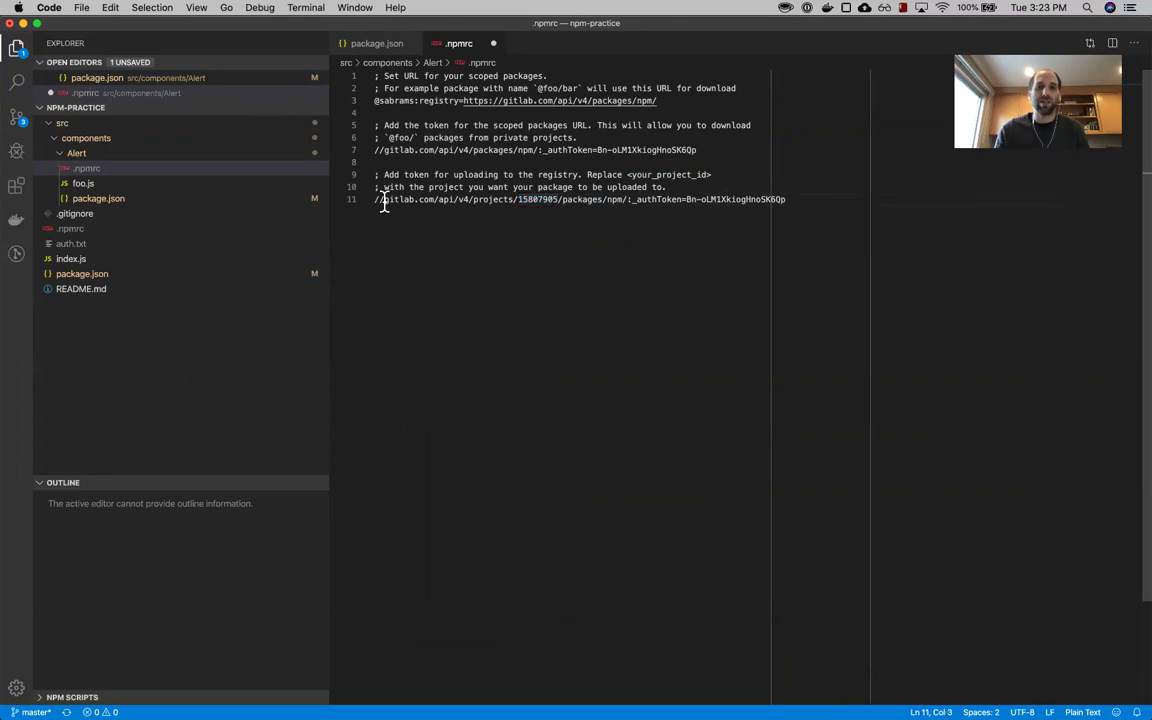
pyautogui.hotkey('shift', 'End')
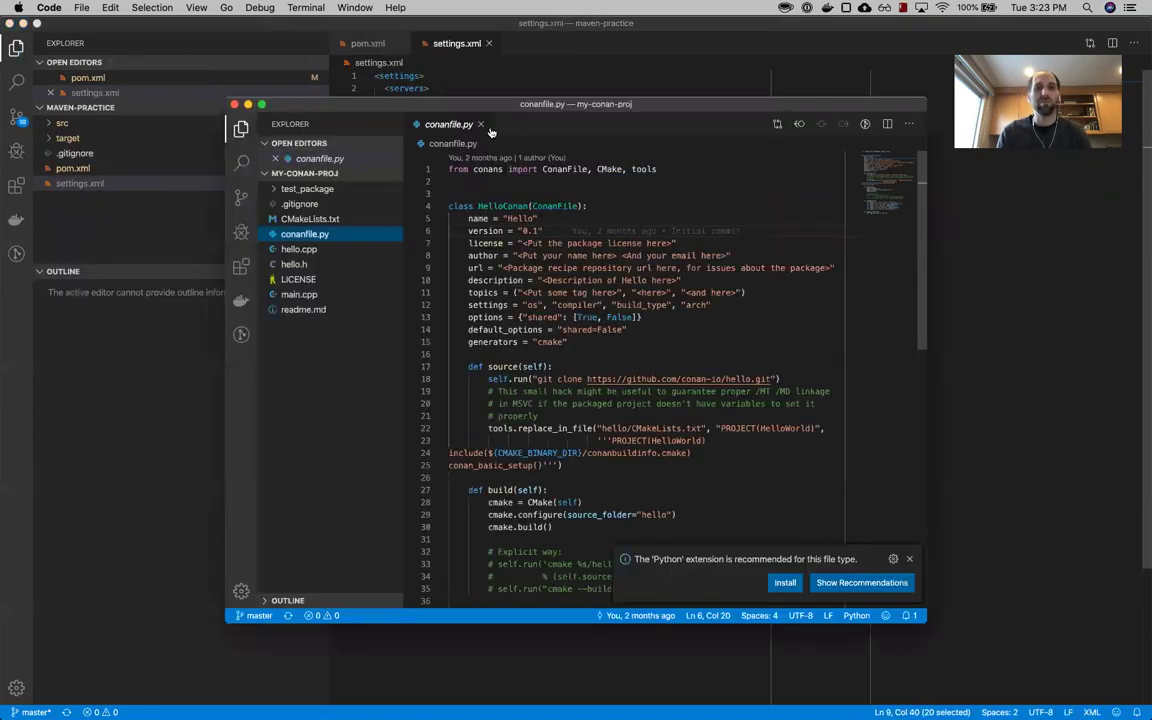
# - Check that pom.xml's Maven upload URL on line 39 uses the same project ID
pyautogui.click(503, 75)
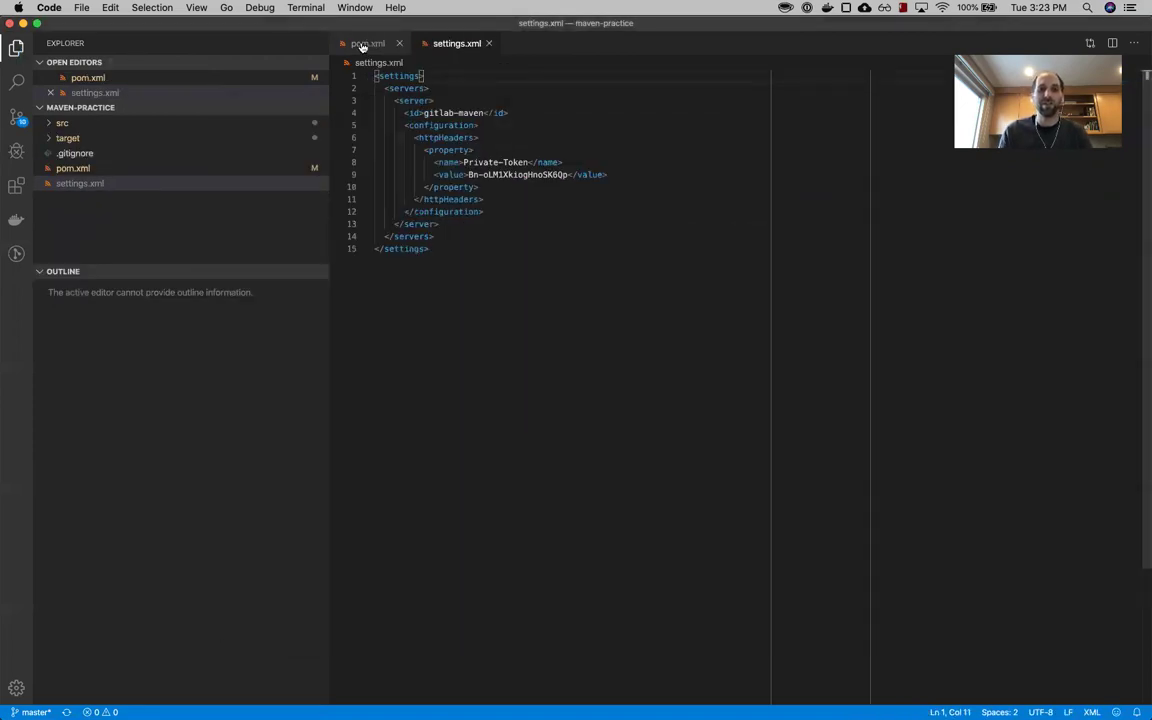
pyautogui.click(362, 44)
pyautogui.scroll(-5, 515, 440)
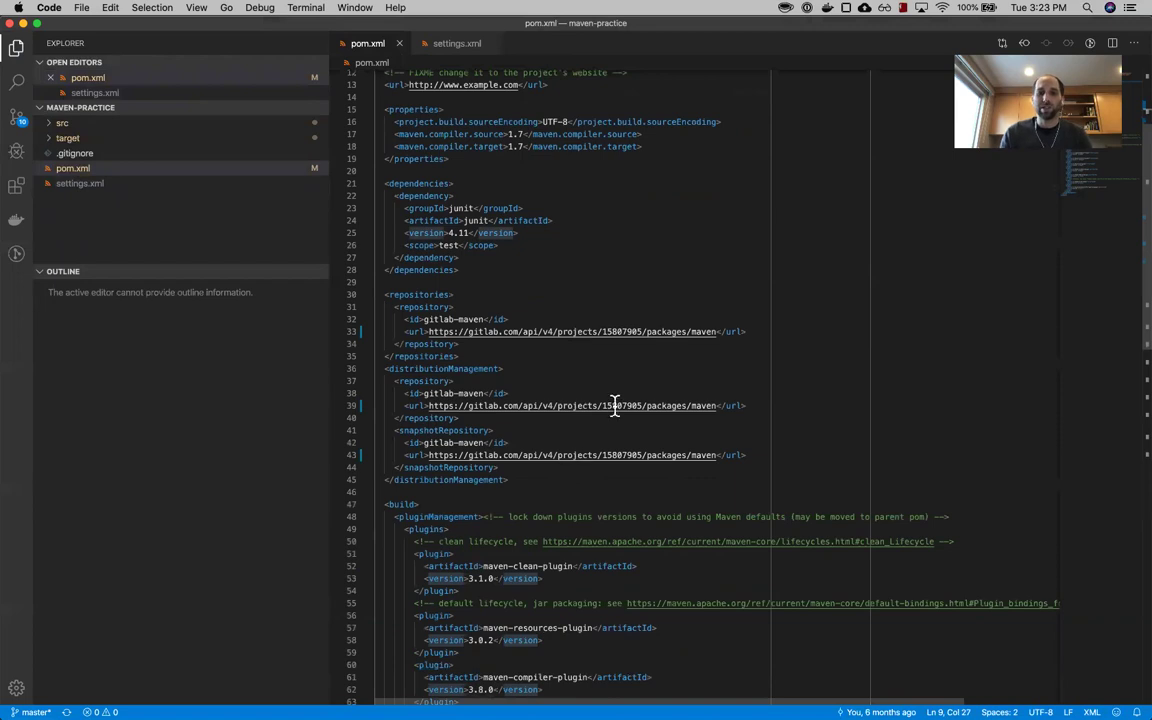
pyautogui.moveTo(429, 406); pyautogui.dragTo(716, 406)
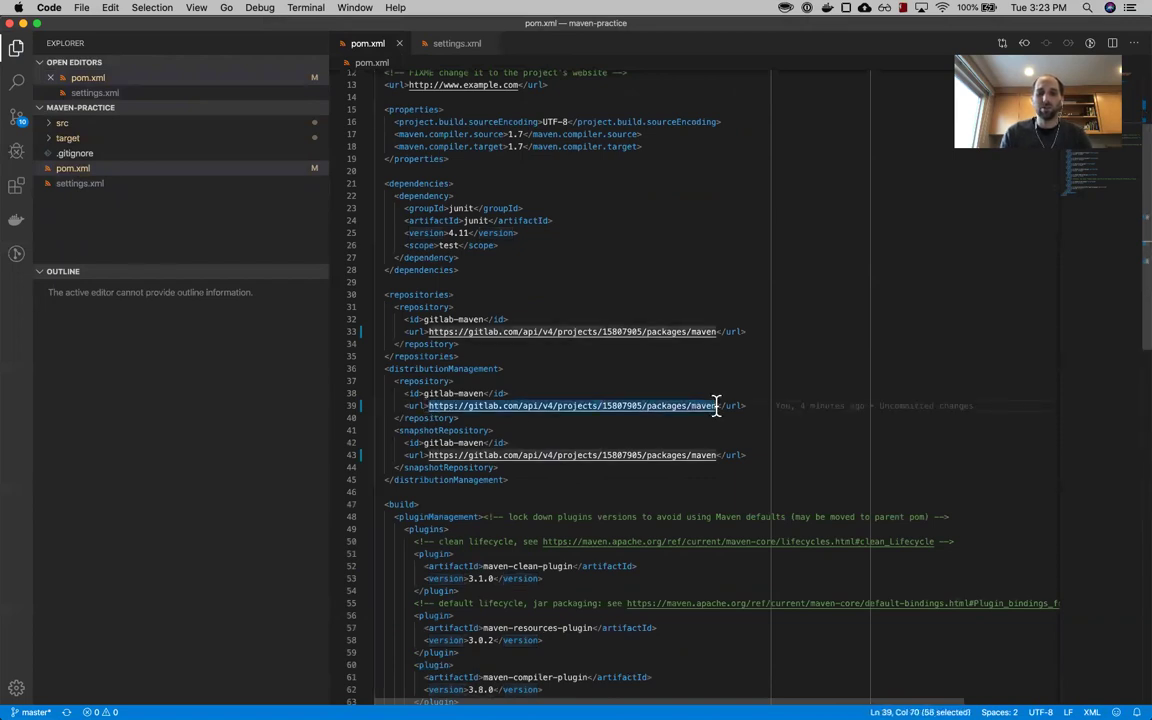
pyautogui.click(716, 406)
pyautogui.doubleClick(620, 405)
pyautogui.press('super+c')
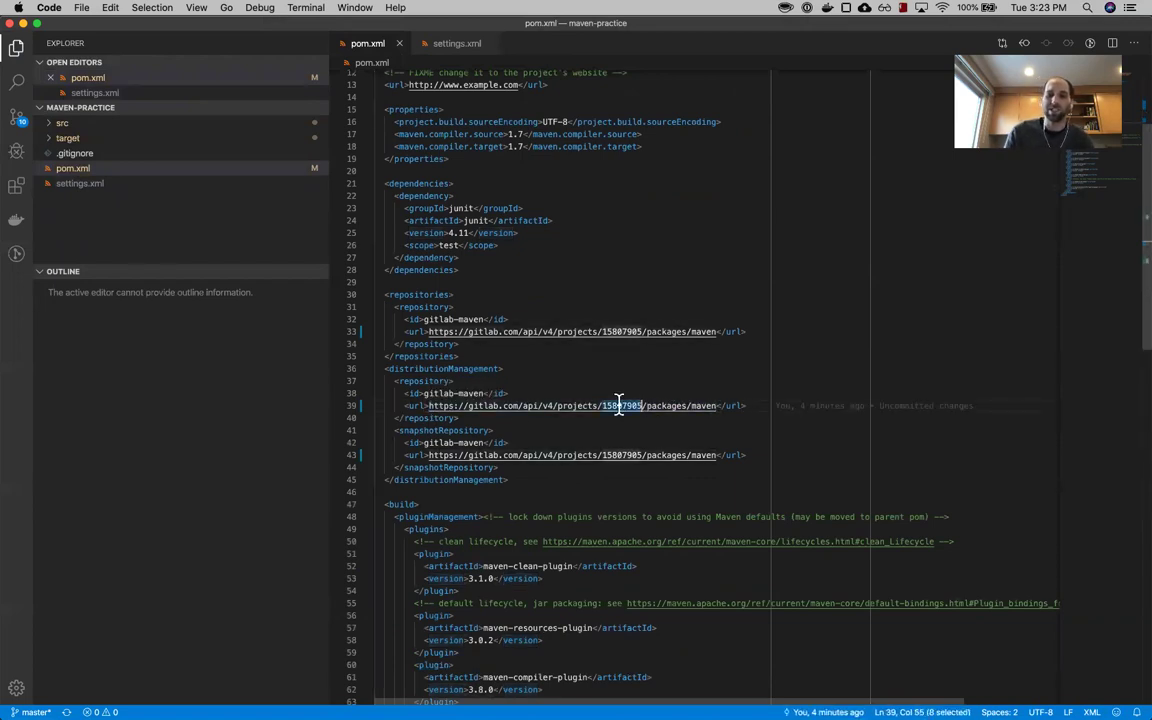
pyautogui.click(619, 405)
# - Go back to .npmrc, then bring up the GitLab NPM Registry docs in the browser
pyautogui.press('super+Tab')
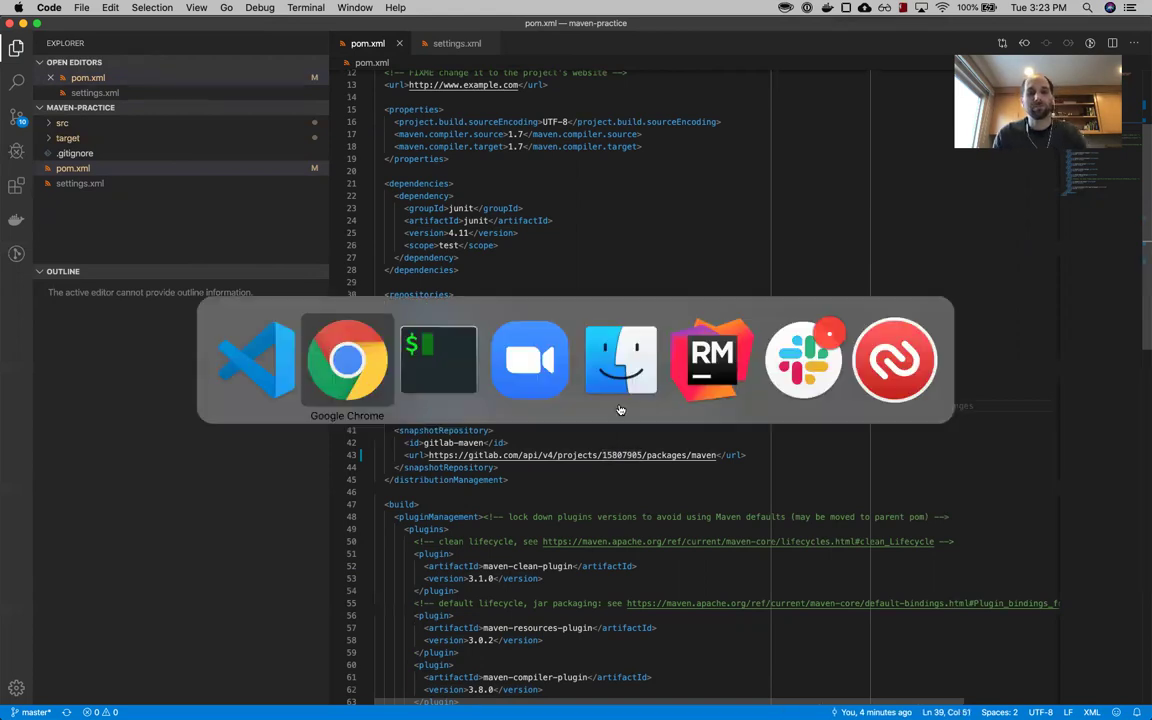
pyautogui.press('super+shift+Tab')
pyautogui.press('super+grave')
pyautogui.press('super+grave')
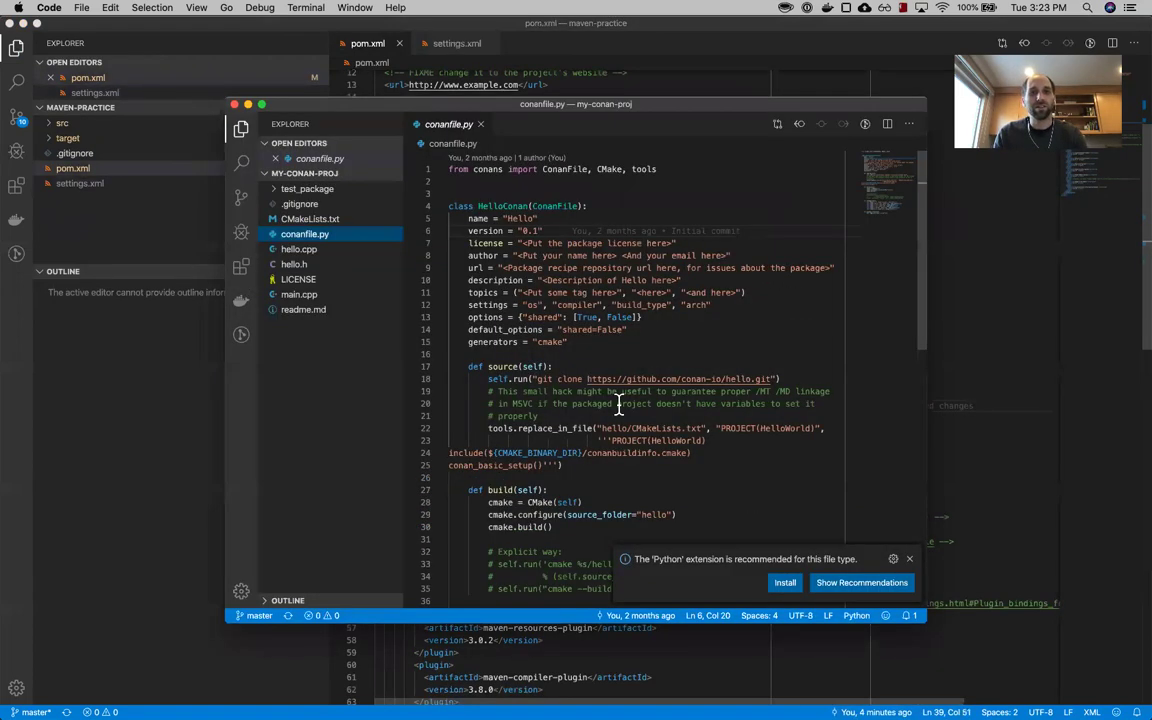
pyautogui.click(530, 326)
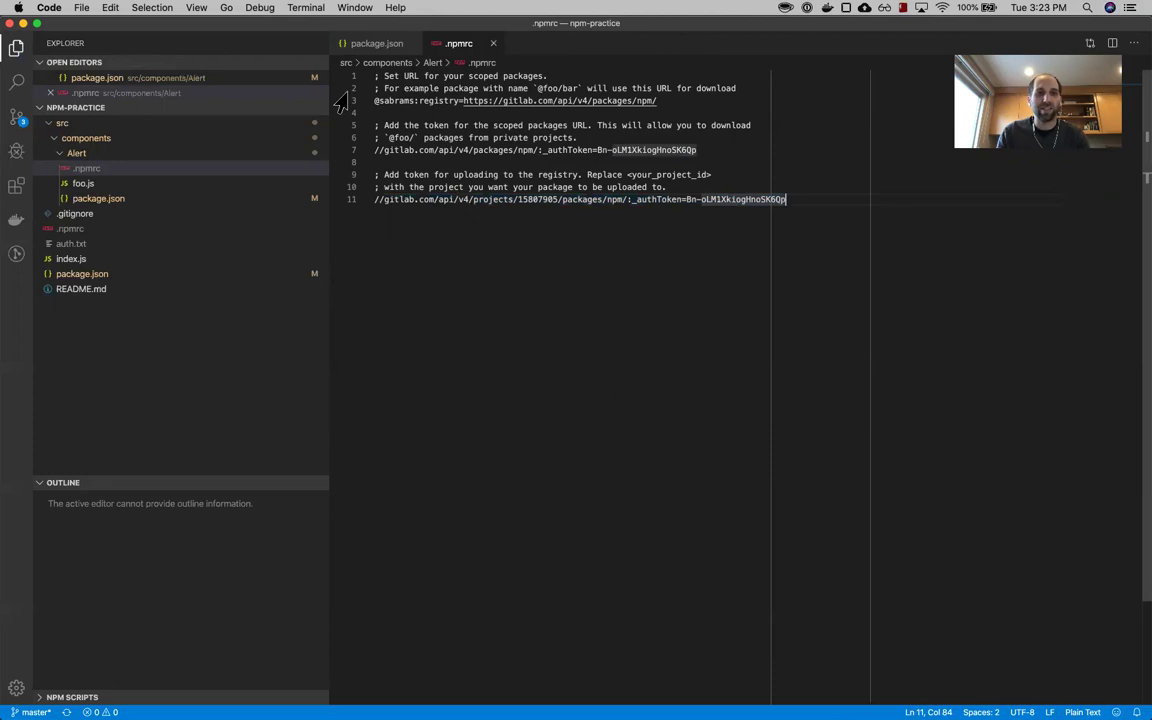
pyautogui.press('super+Tab')
pyautogui.press('super+grave')
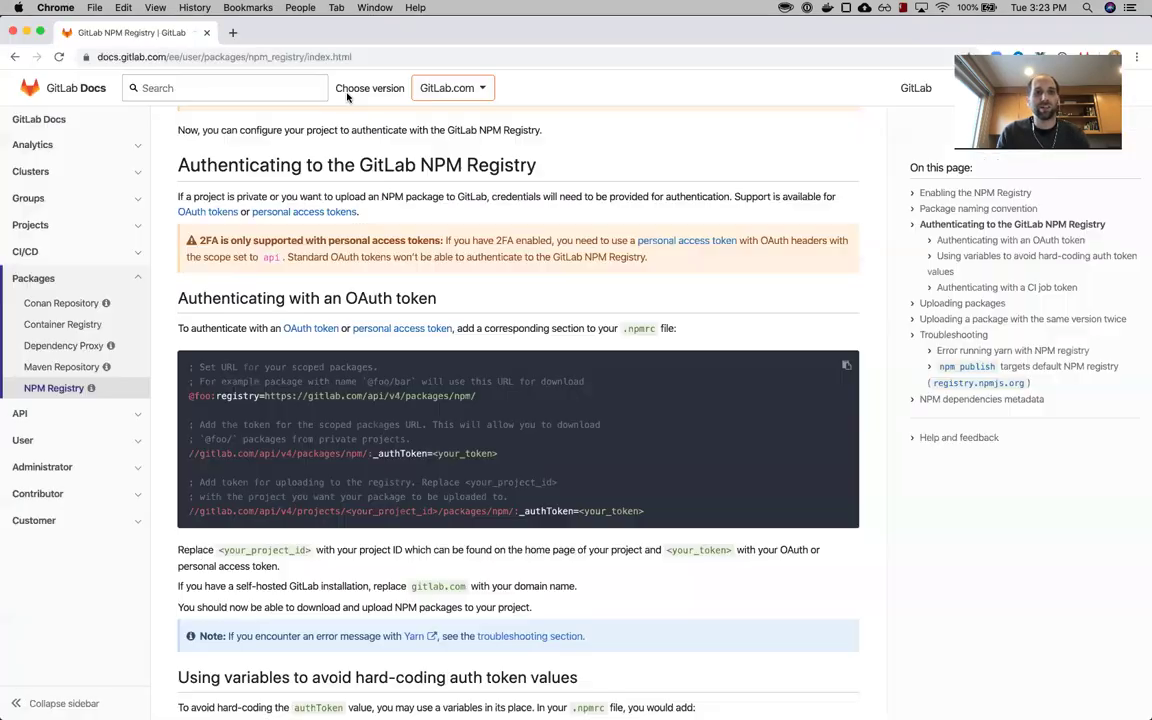
# - Scroll GitLab Docs to Uploading packages and copy its publishConfig code block
pyautogui.scroll(-6, 420, 355)
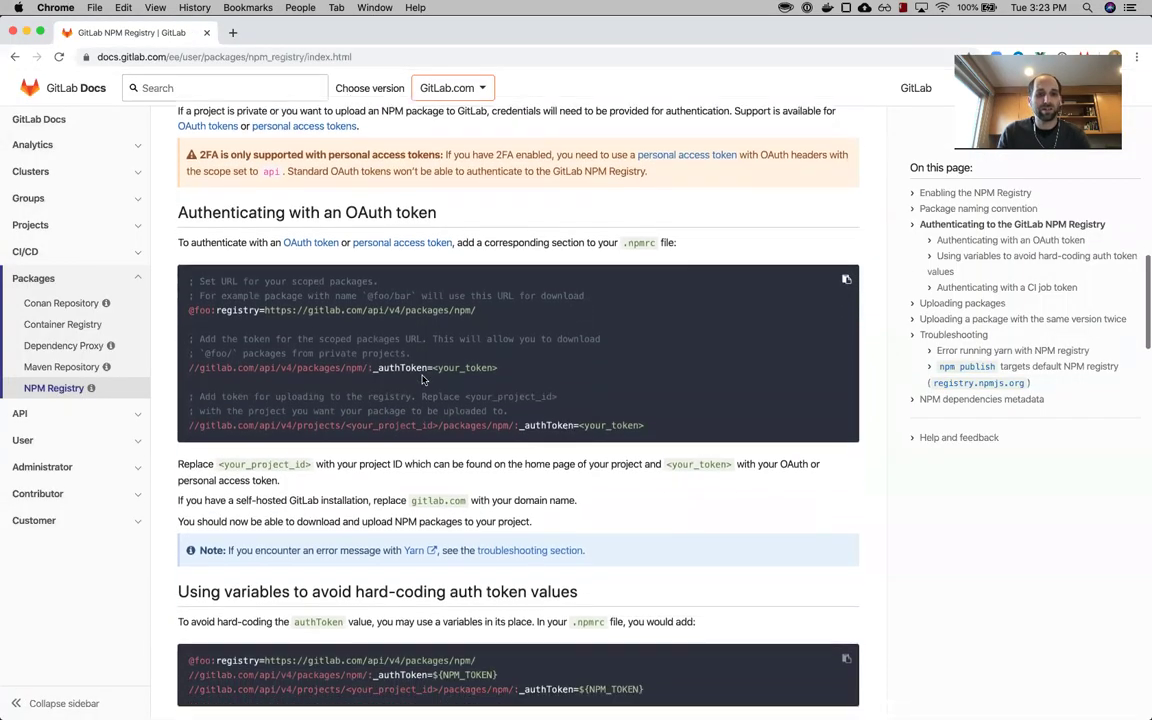
pyautogui.scroll(-7, 423, 379)
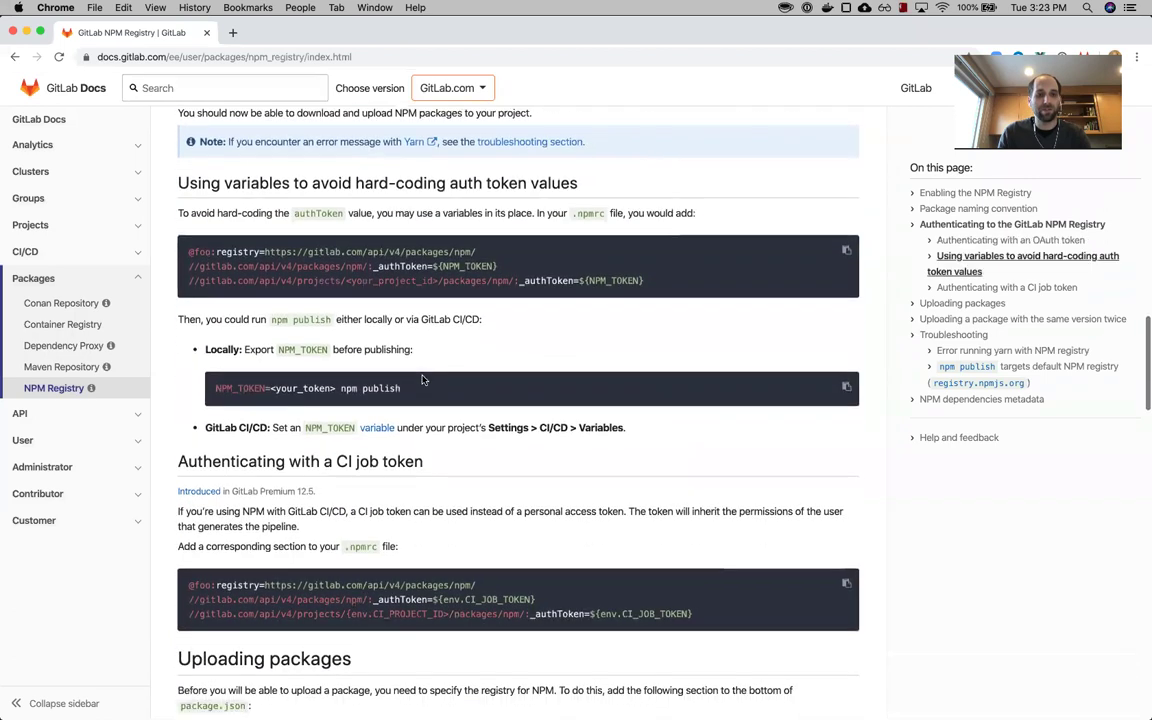
pyautogui.scroll(-4, 333, 455)
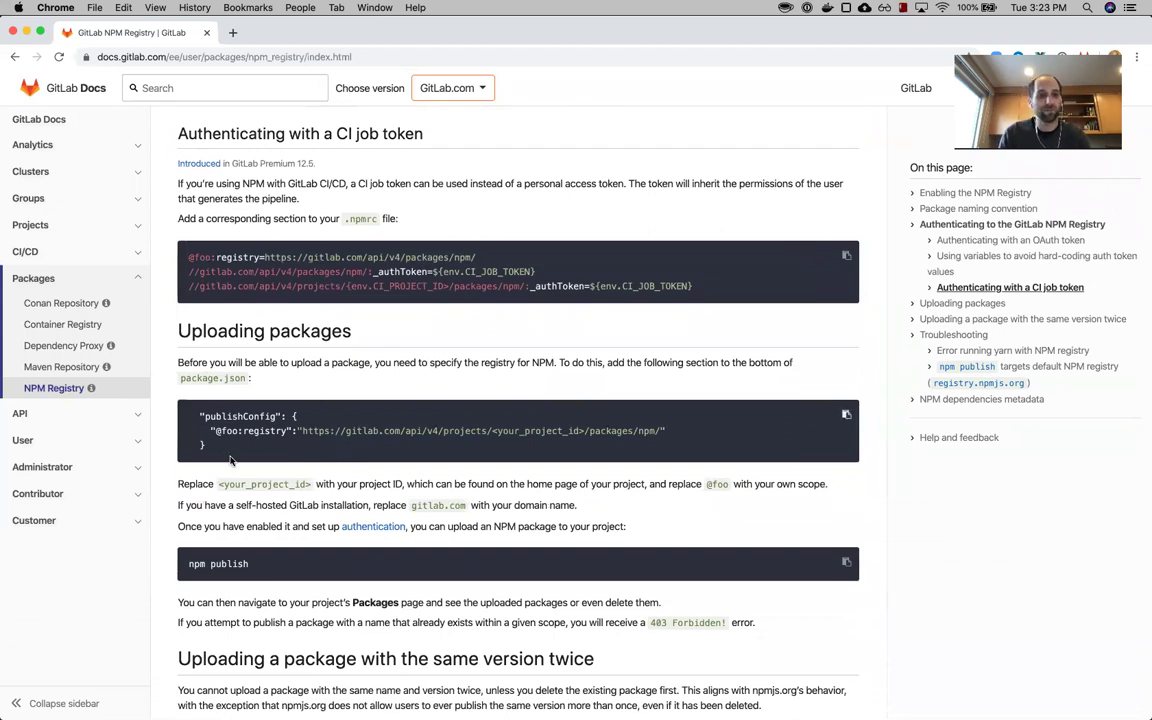
pyautogui.moveTo(230, 459); pyautogui.dragTo(184, 416)
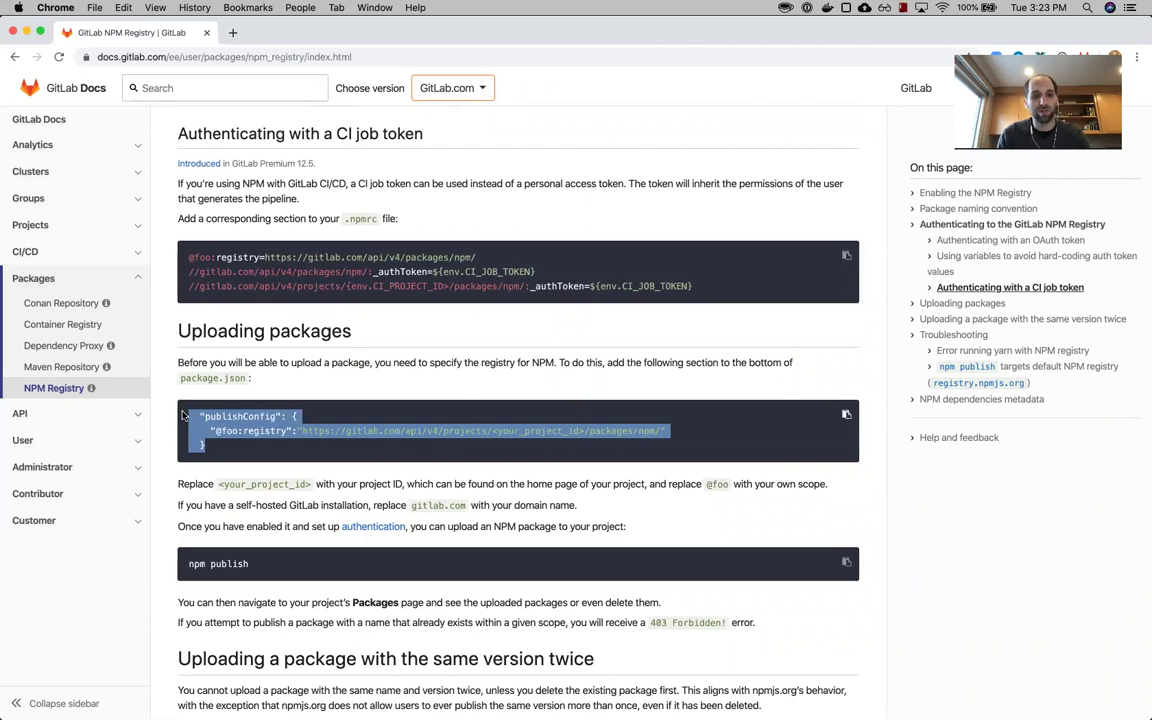
pyautogui.press('super+Tab')
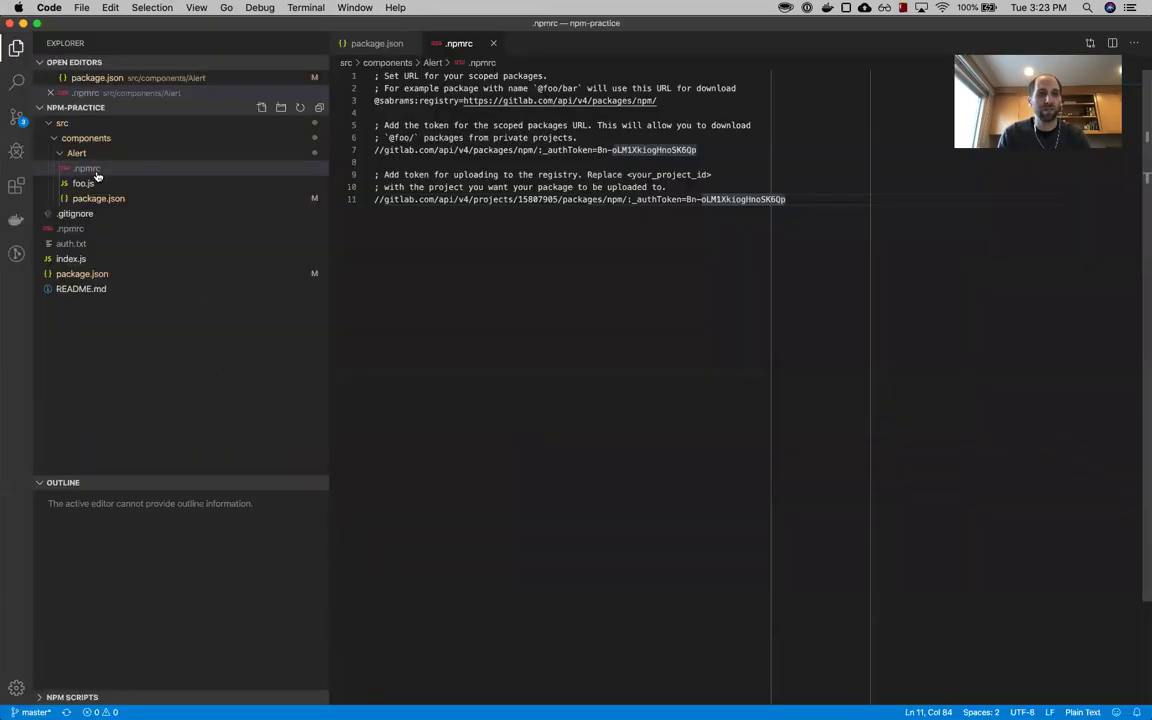
# - Paste the publishConfig block after devDependencies in the Alert package.json and set the scope to your username
pyautogui.click(98, 198)
pyautogui.click(514, 276)
pyautogui.write(',')
pyautogui.press('Return')
pyautogui.write('"publishConfig": {       "@foo:registry": "https://gitlab.com/api/v4/projects/<your_project_id>/packages/npm/"     }')
pyautogui.moveTo(488, 312); pyautogui.dragTo(478, 286)
pyautogui.hotkey('shift', 'Tab')
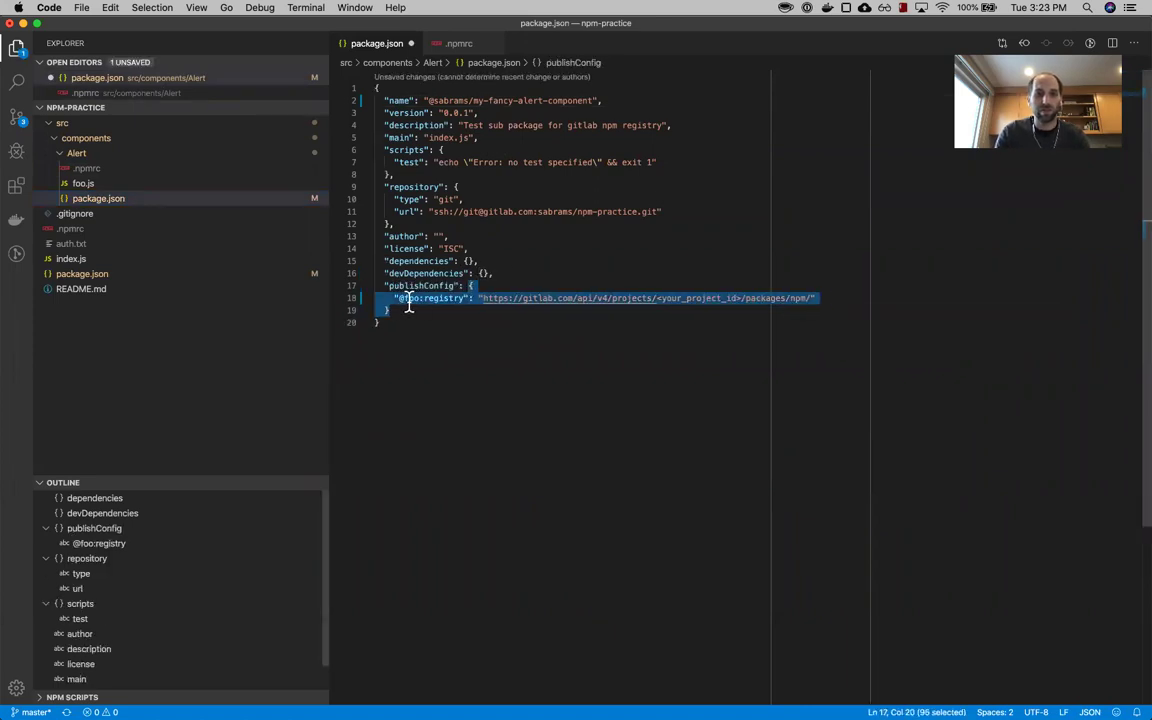
pyautogui.doubleClick(411, 298)
pyautogui.write('s')
pyautogui.write('abrams')
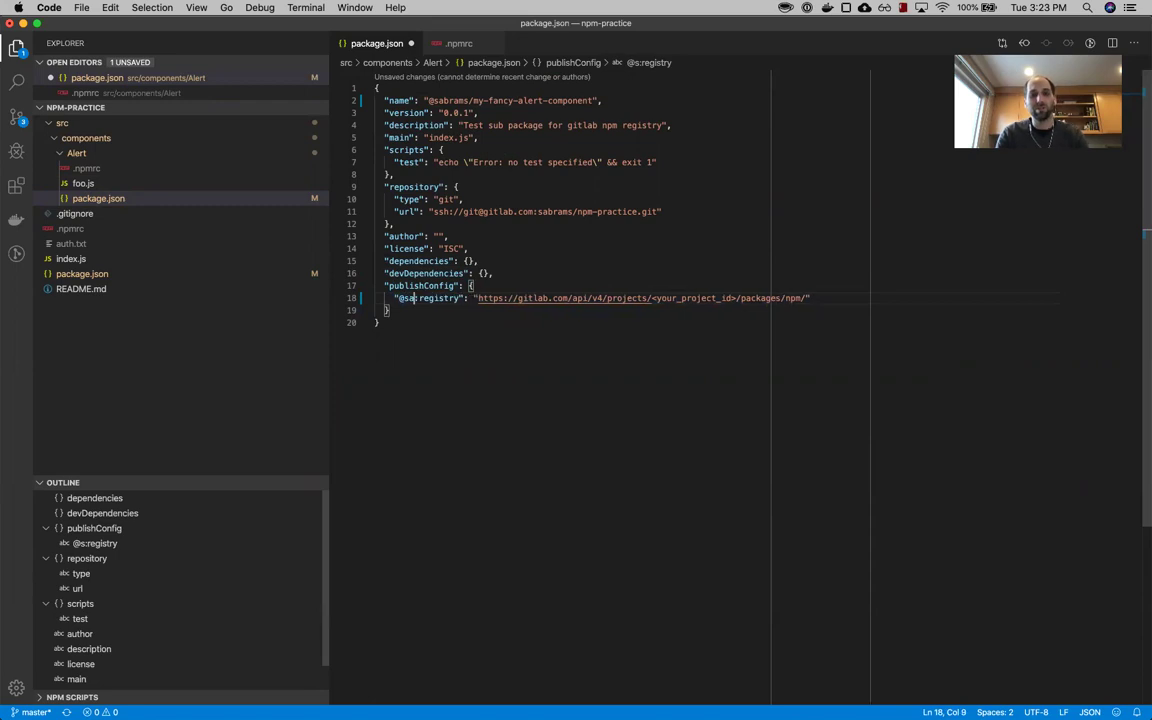
# - Replace <your_project_id> in the publishConfig registry URL with project ID 15807905
pyautogui.click(463, 298)
pyautogui.doubleClick(707, 298)
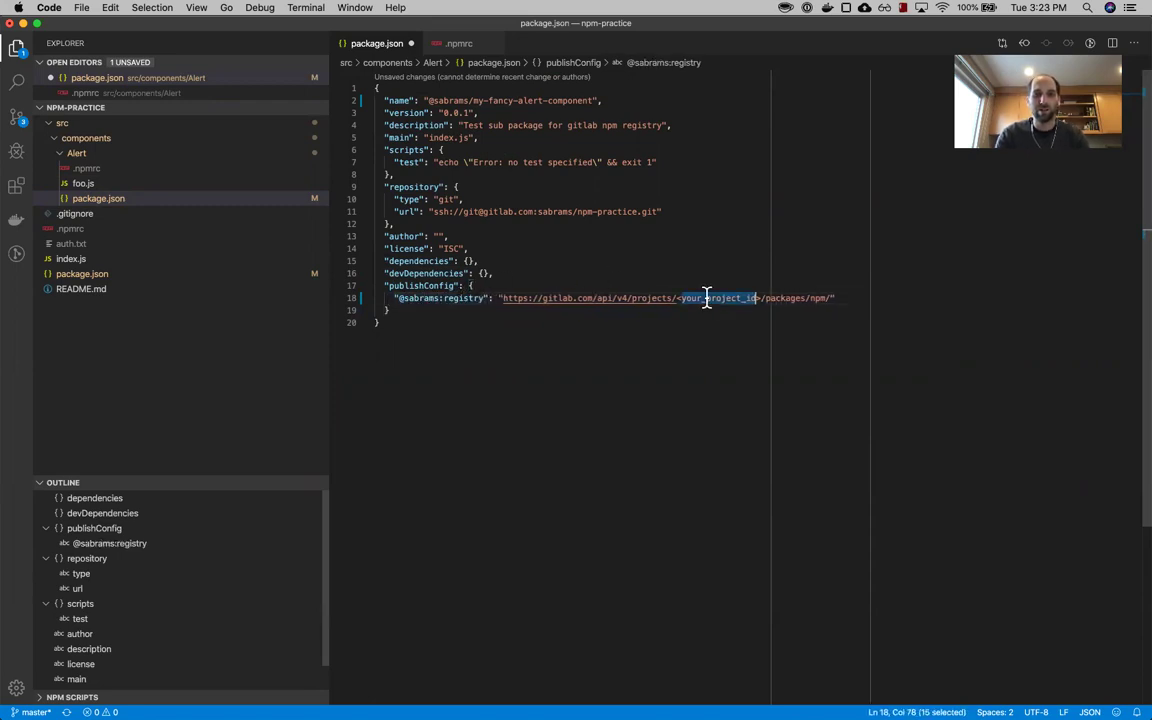
pyautogui.press('super+s')
pyautogui.hotkey('ctrl', 'Tab')
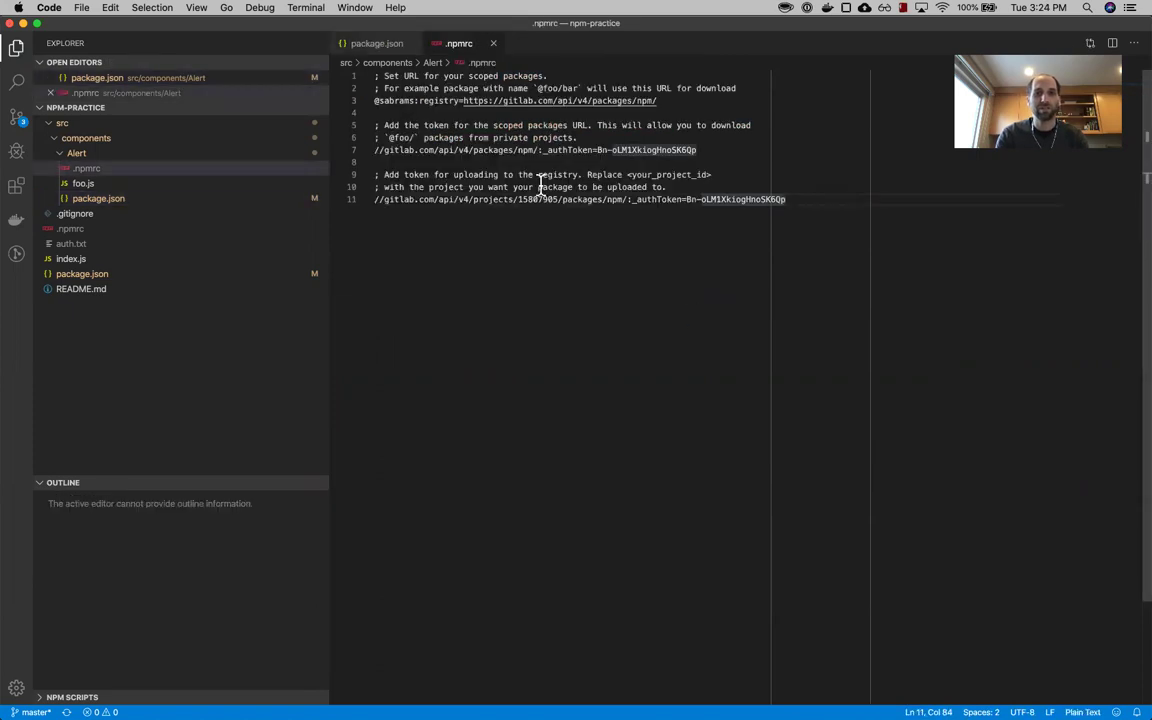
pyautogui.hotkey('ctrl', 'Tab')
pyautogui.press('Up')
pyautogui.moveTo(676, 298); pyautogui.dragTo(755, 299)
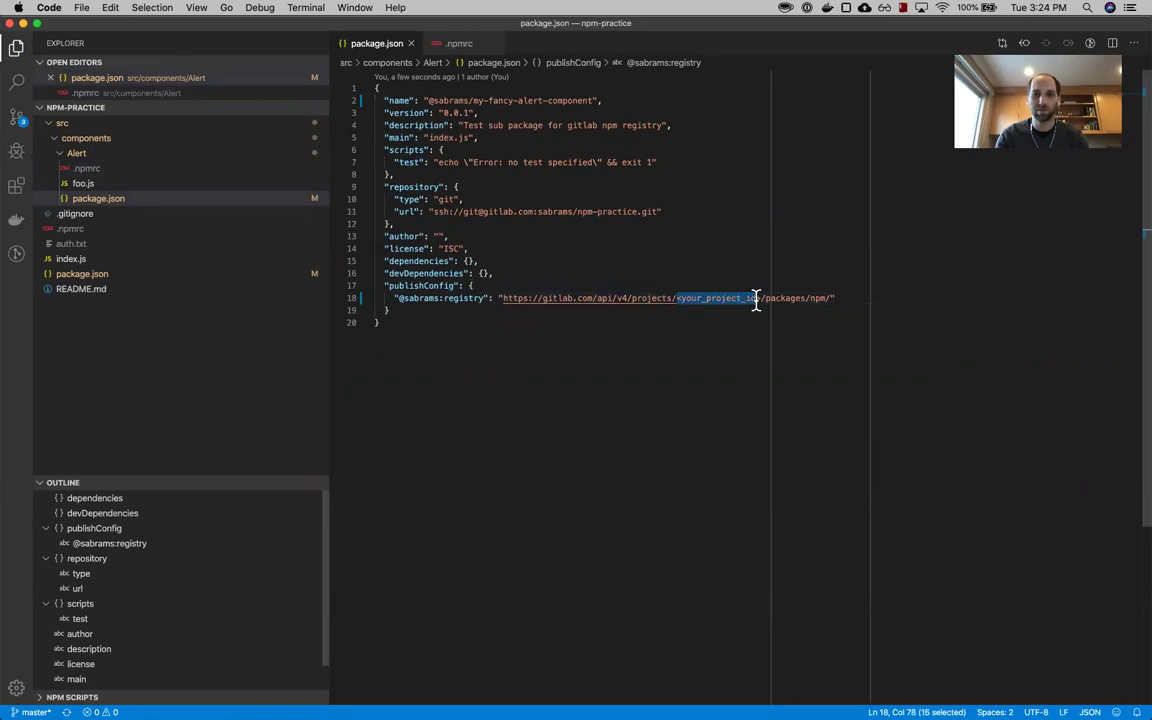
pyautogui.press('super+v')
# - Review the package name and version 0.0.1 in package.json
pyautogui.click(448, 113)
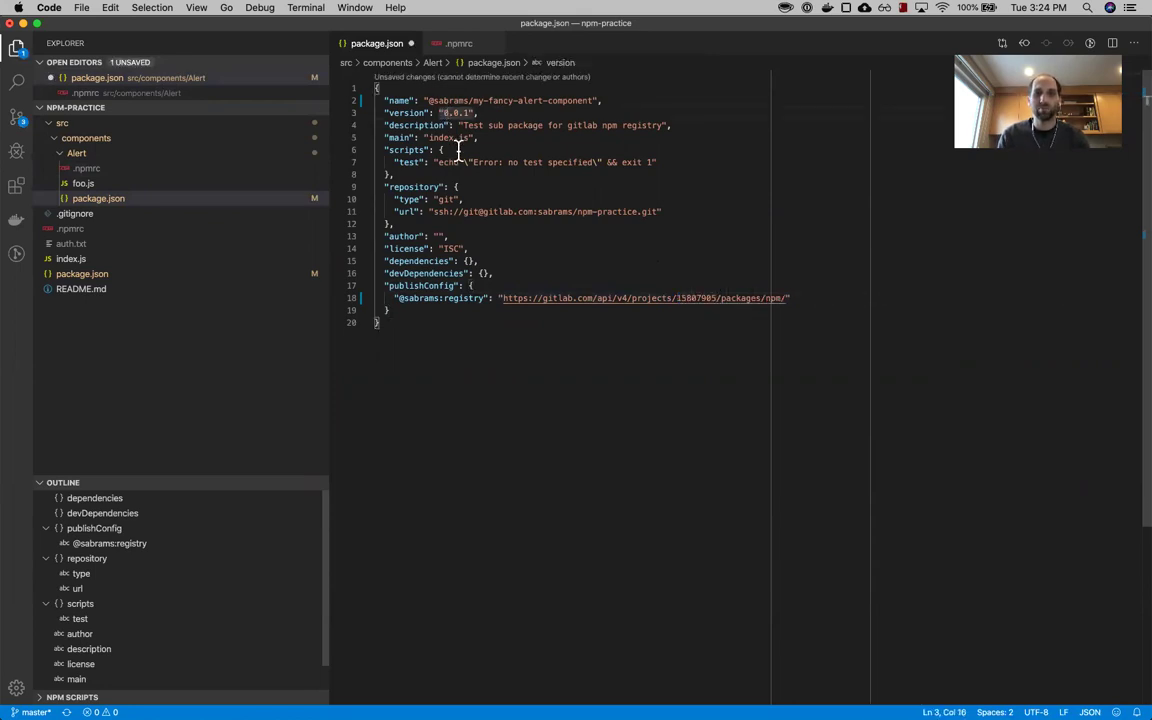
pyautogui.click(428, 100)
pyautogui.keyDown('shift'); pyautogui.click(594, 100); pyautogui.keyUp('shift')
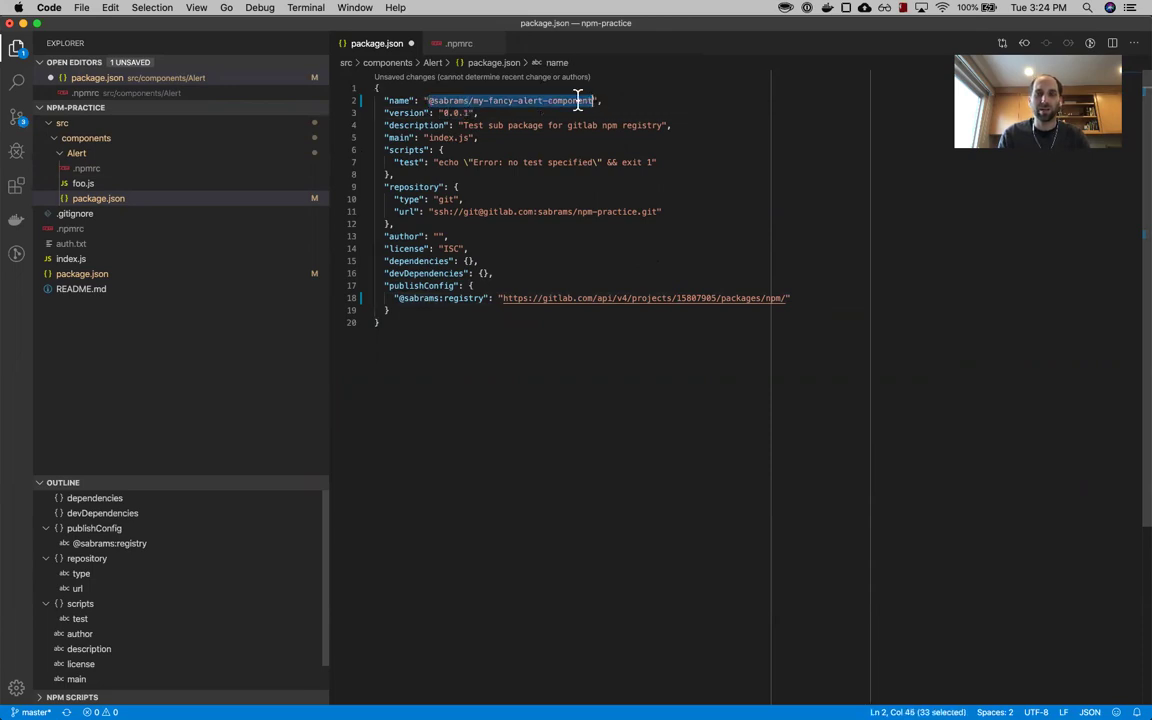
pyautogui.click(443, 113)
pyautogui.keyDown('shift'); pyautogui.click(465, 113); pyautogui.keyUp('shift')
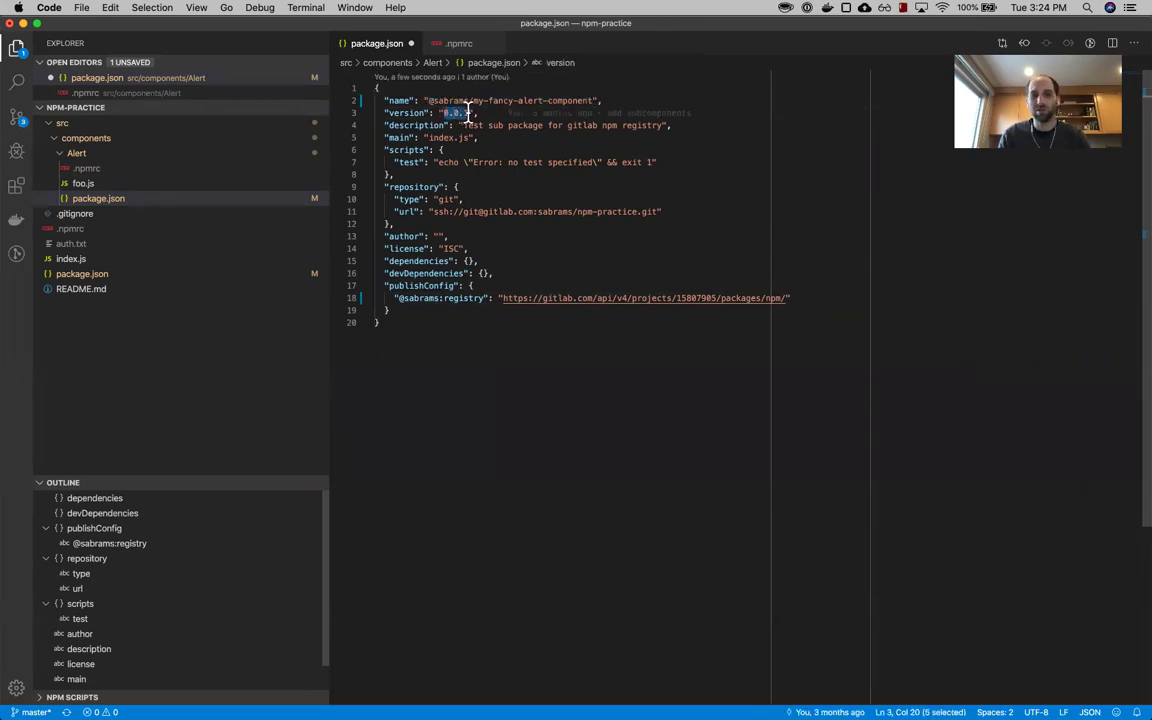
pyautogui.click(465, 113)
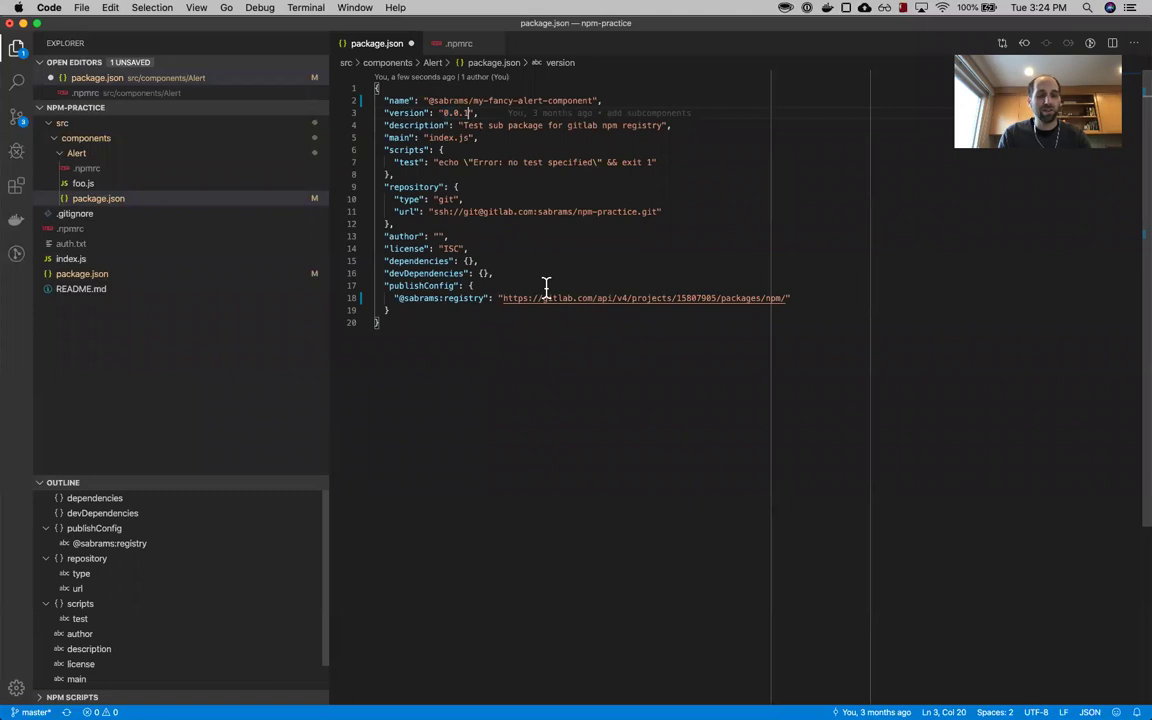
pyautogui.press('super+Tab')
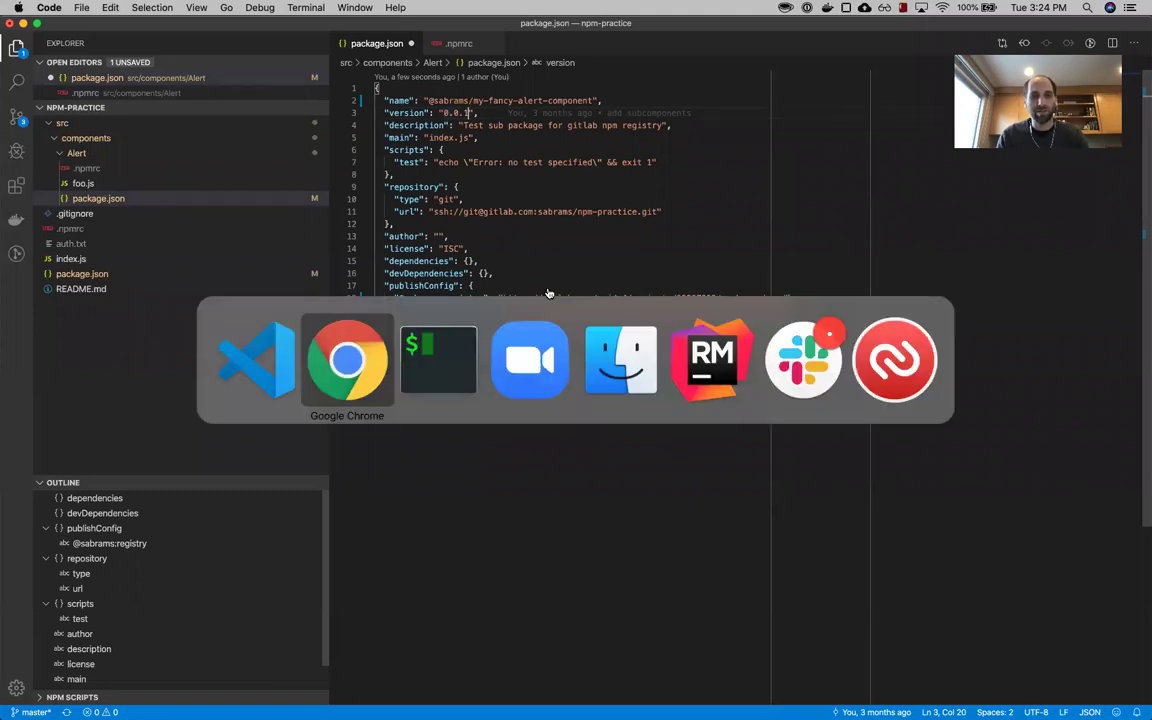
pyautogui.press('super+Tab')
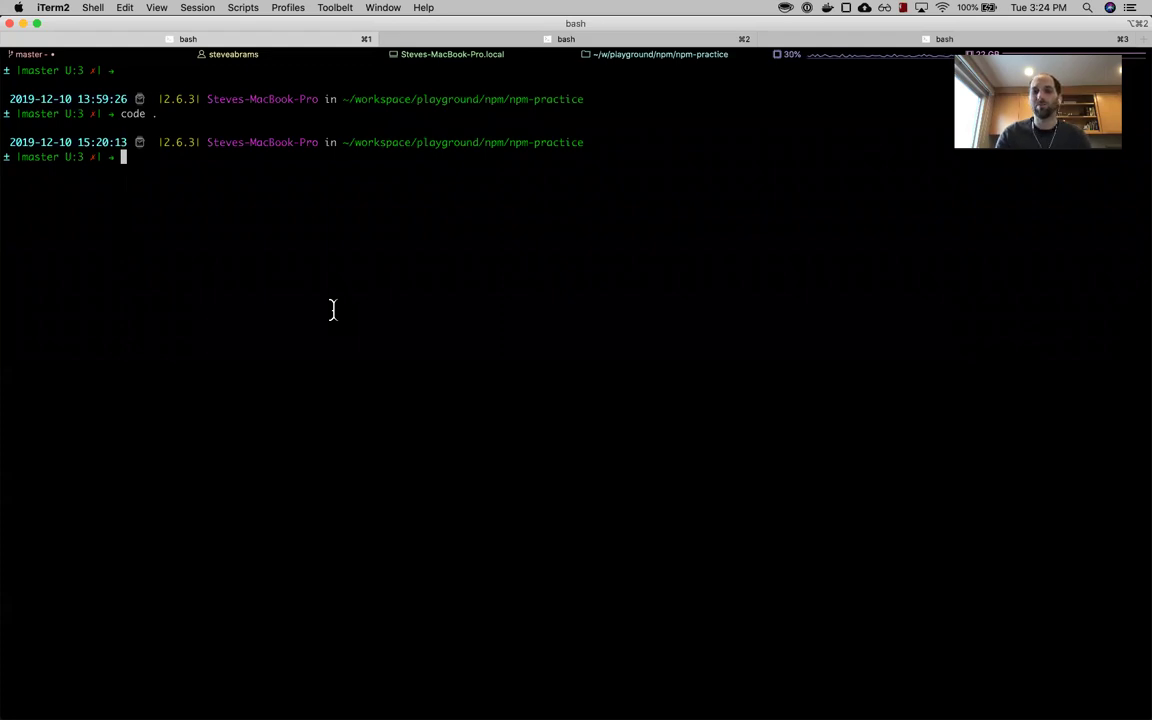
# - Change into src/components/Alert/ and list its files, confirming .npmrc and package.json are present
pyautogui.write('cd sr')
pyautogui.press('Tab')
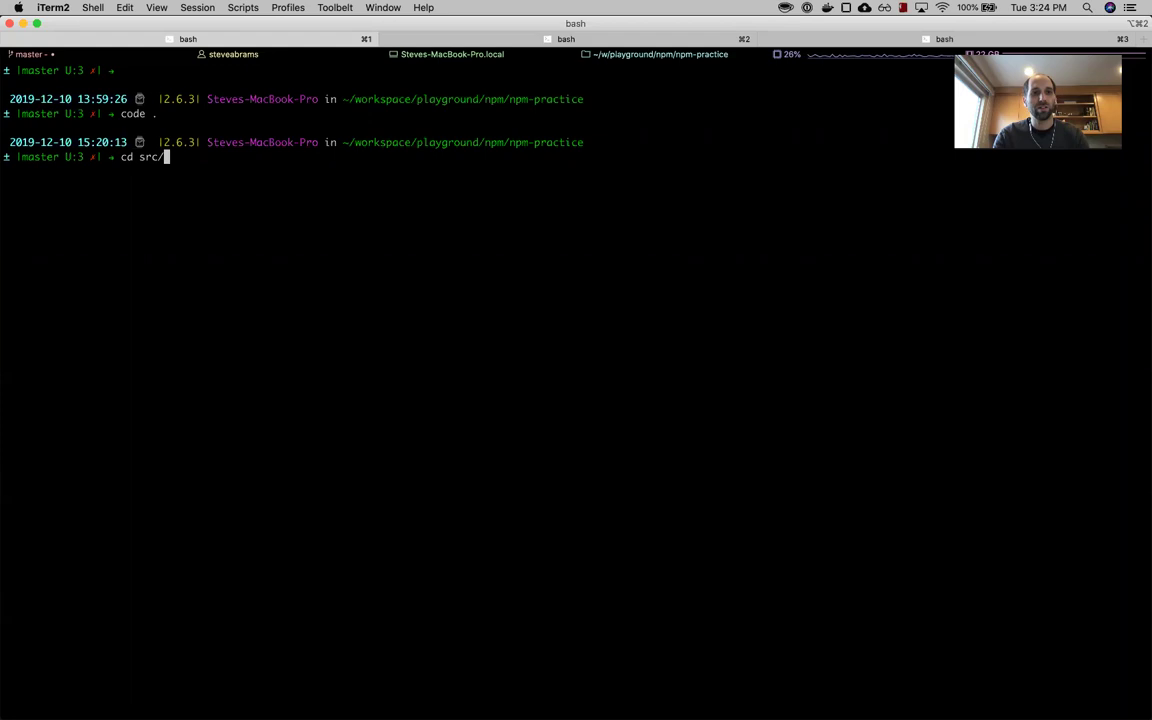
pyautogui.write('components/Alert/')
pyautogui.press('Return')
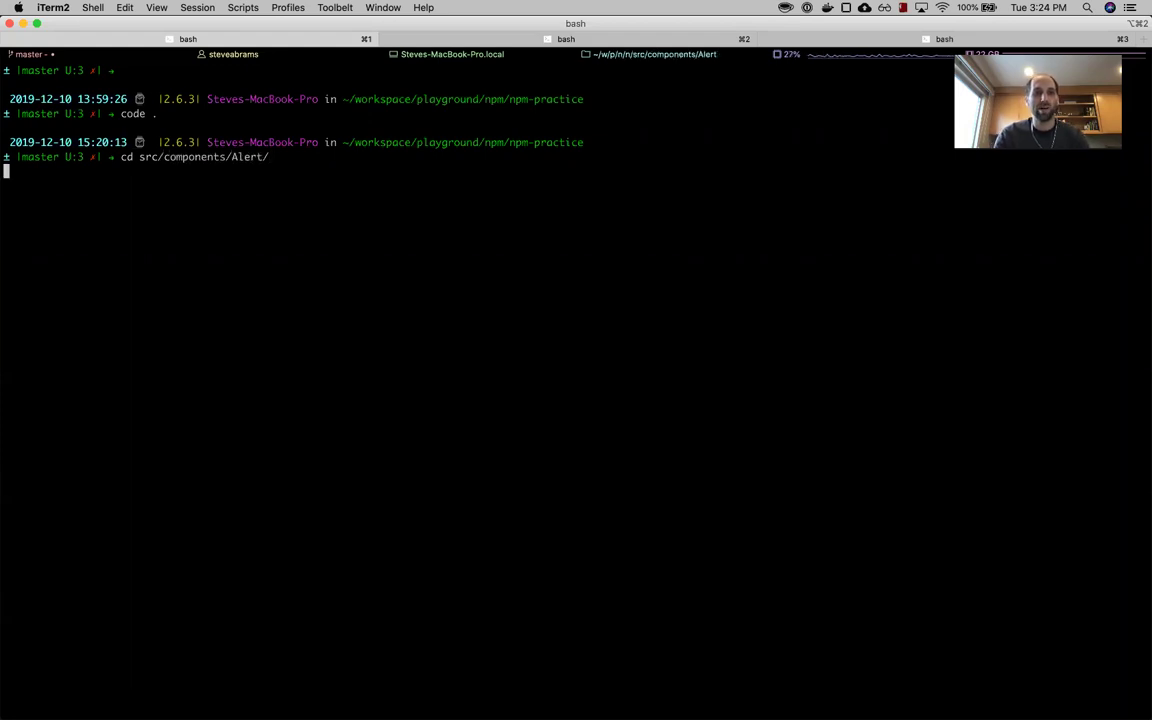
pyautogui.write('ls -la')
pyautogui.press('Return')
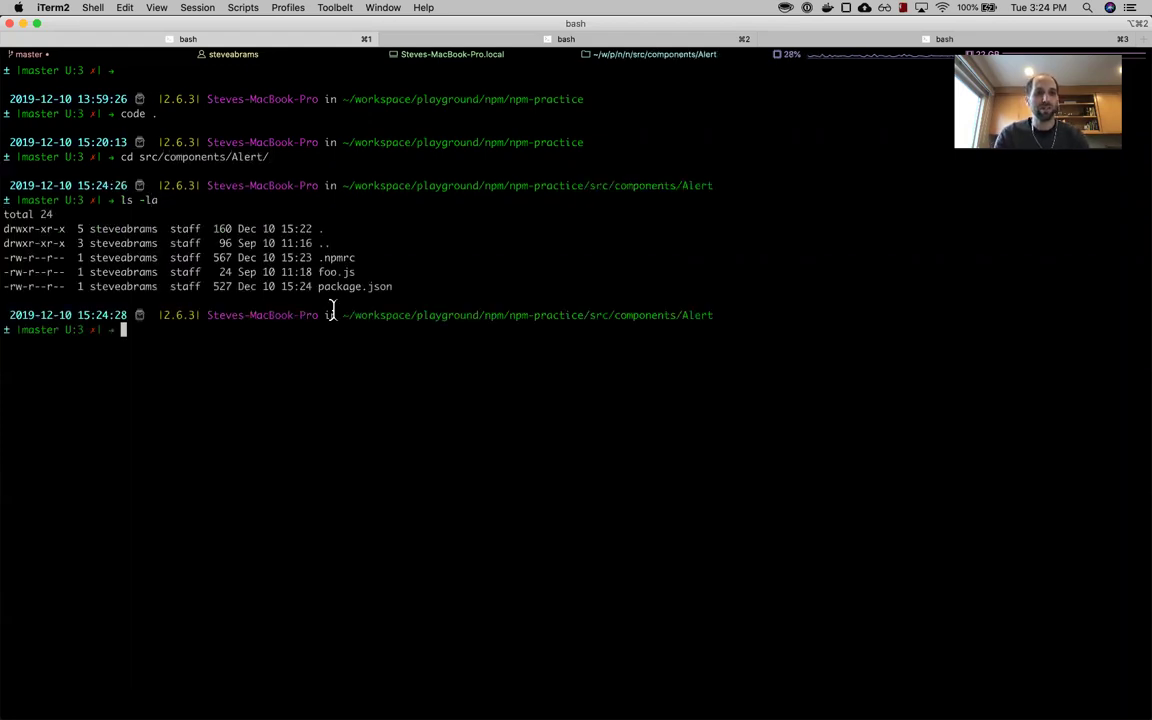
pyautogui.doubleClick(340, 257)
pyautogui.click(419, 296)
pyautogui.tripleClick(418, 296)
pyautogui.click(381, 352)
# - Run npm publish to publish my-fancy-alert-component 0.0.1 to the GitLab registry
pyautogui.write('npm publish')
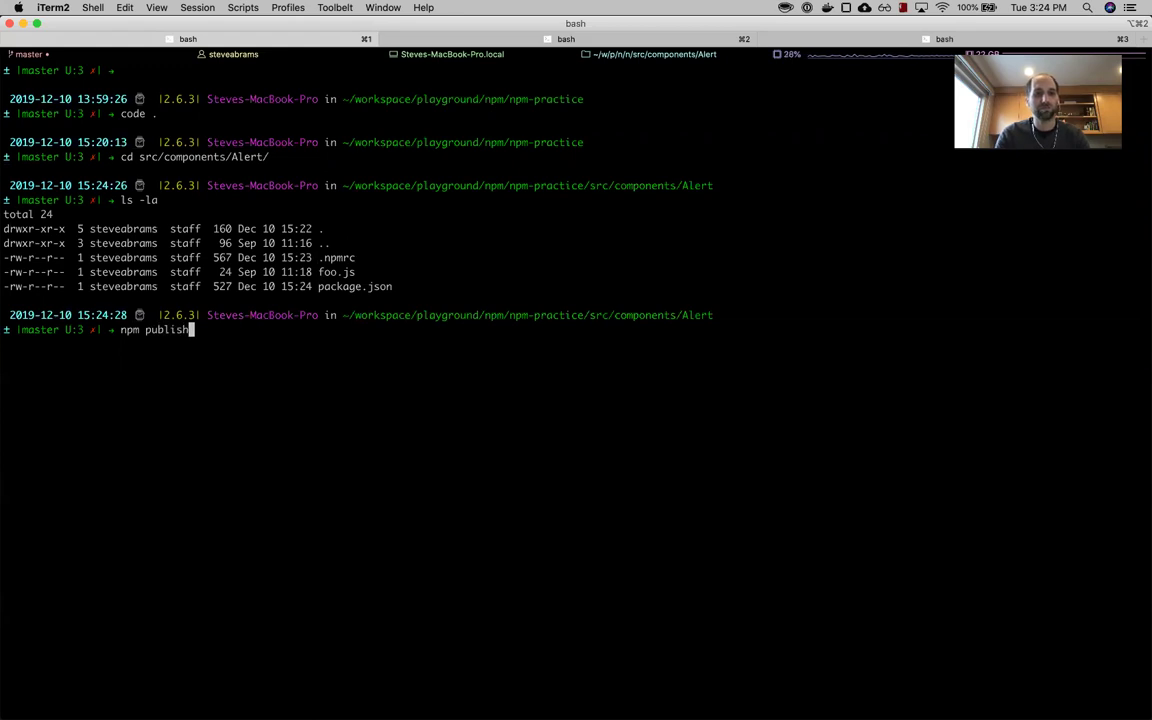
pyautogui.press('Return')
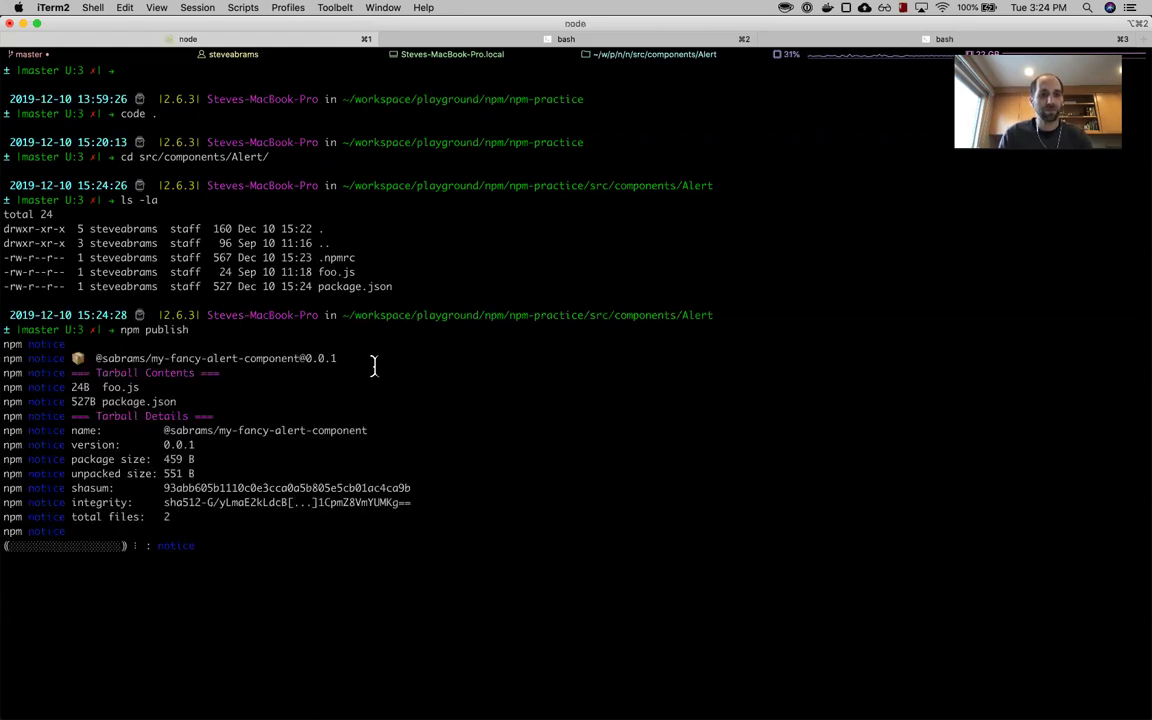
pyautogui.tripleClick(134, 547)
pyautogui.press('super+Tab')
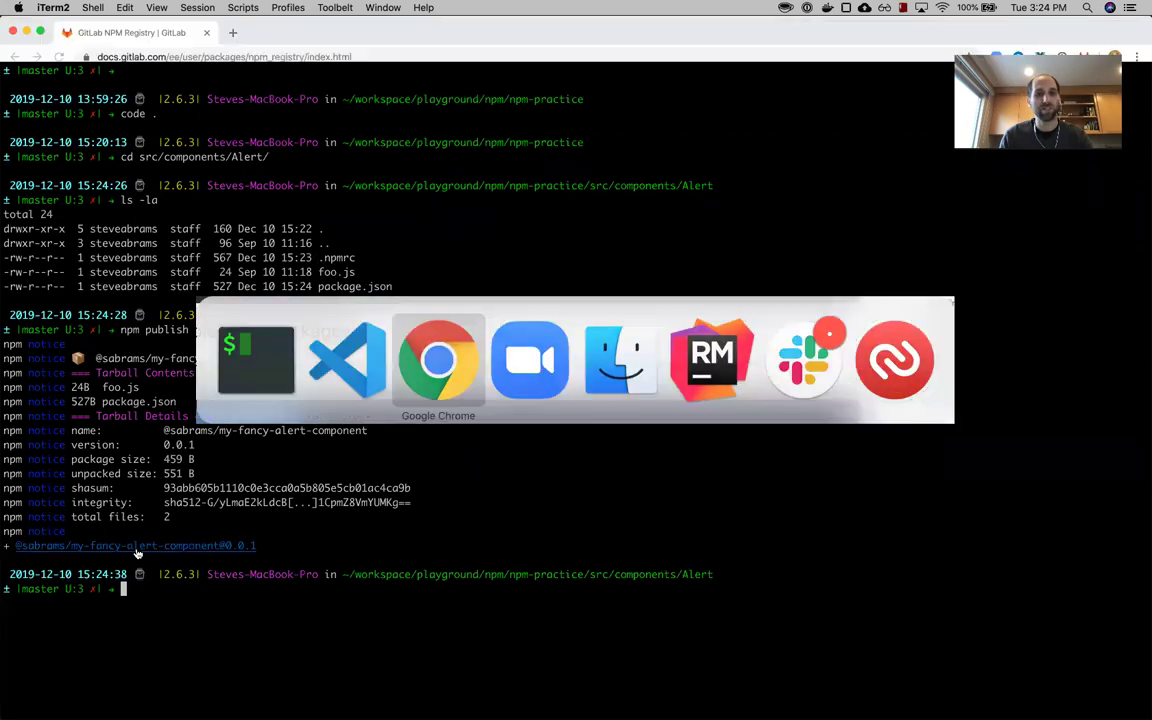
# - Open the project's Packages list, showing my-fancy-alert-component 0.0.1 beside the Maven package
pyautogui.press('super+grave')
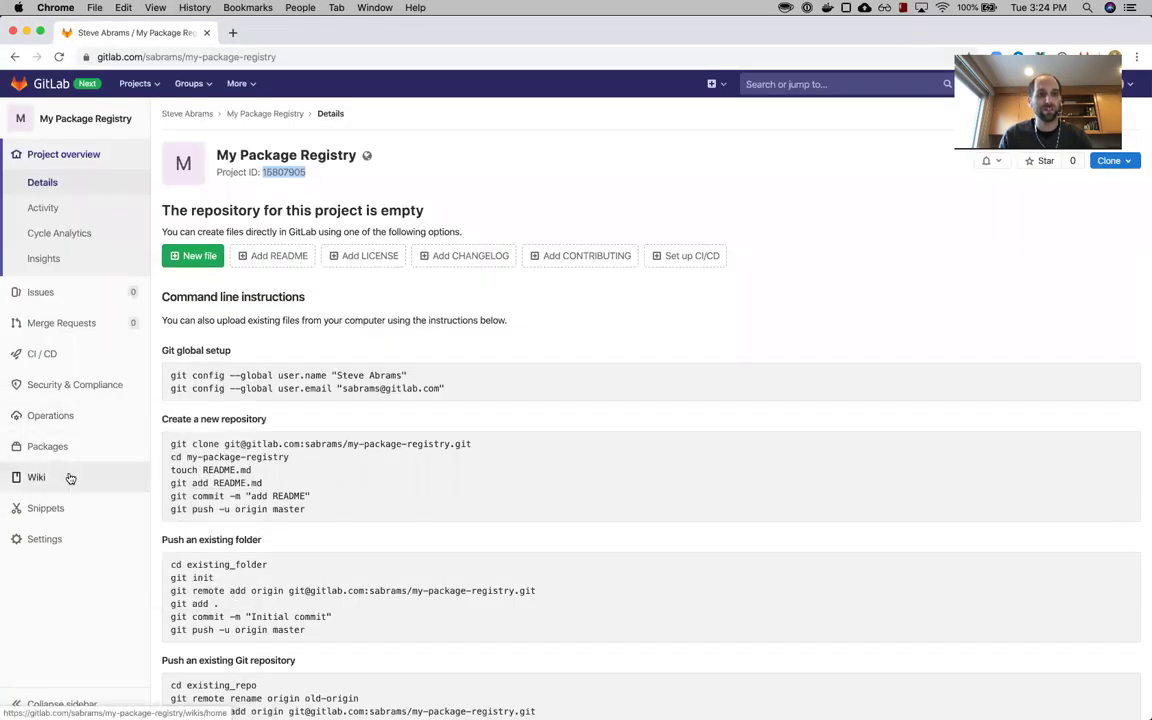
pyautogui.moveTo(60, 446)
pyautogui.click(170, 449)
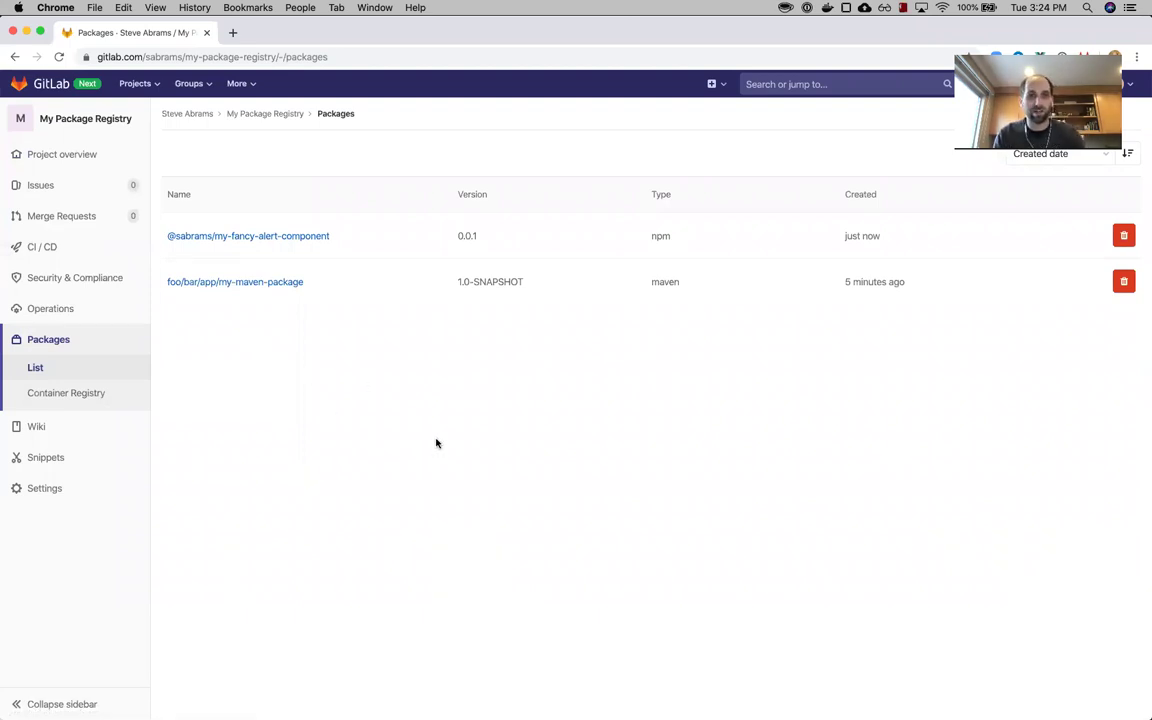
pyautogui.press('super+Tab')
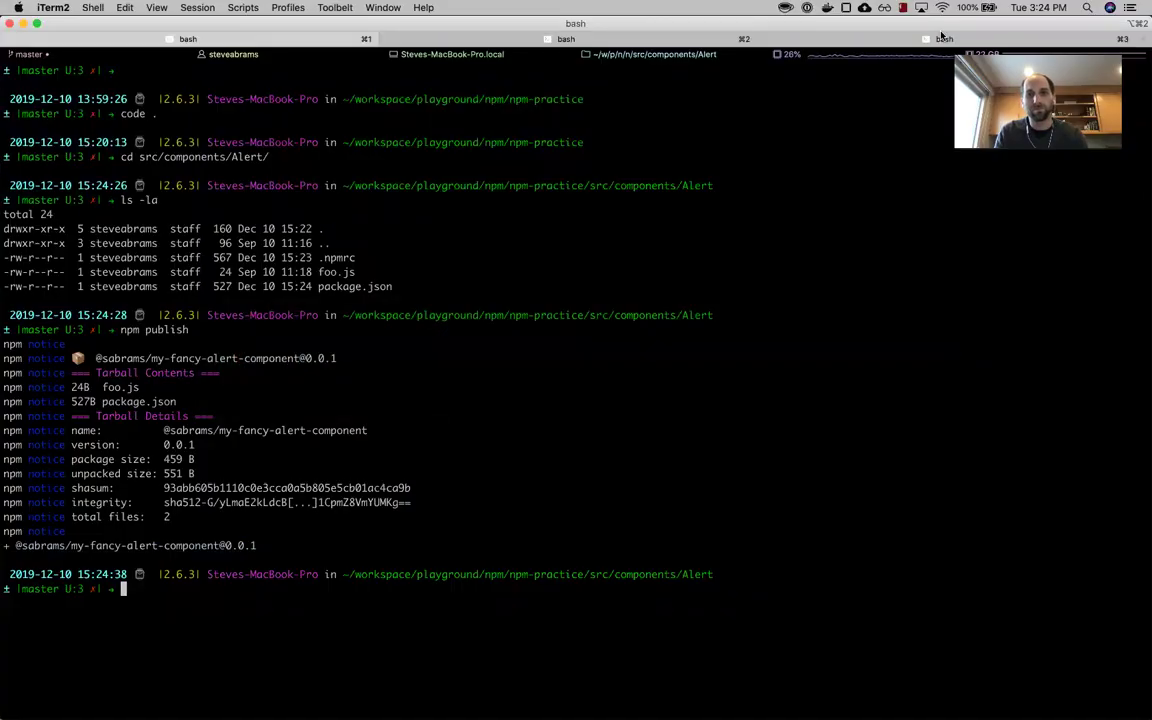
# - In the conan project terminal tab, run 'code .' to open my-conan-proj's conanfile.py in VS Code
pyautogui.click(940, 39)
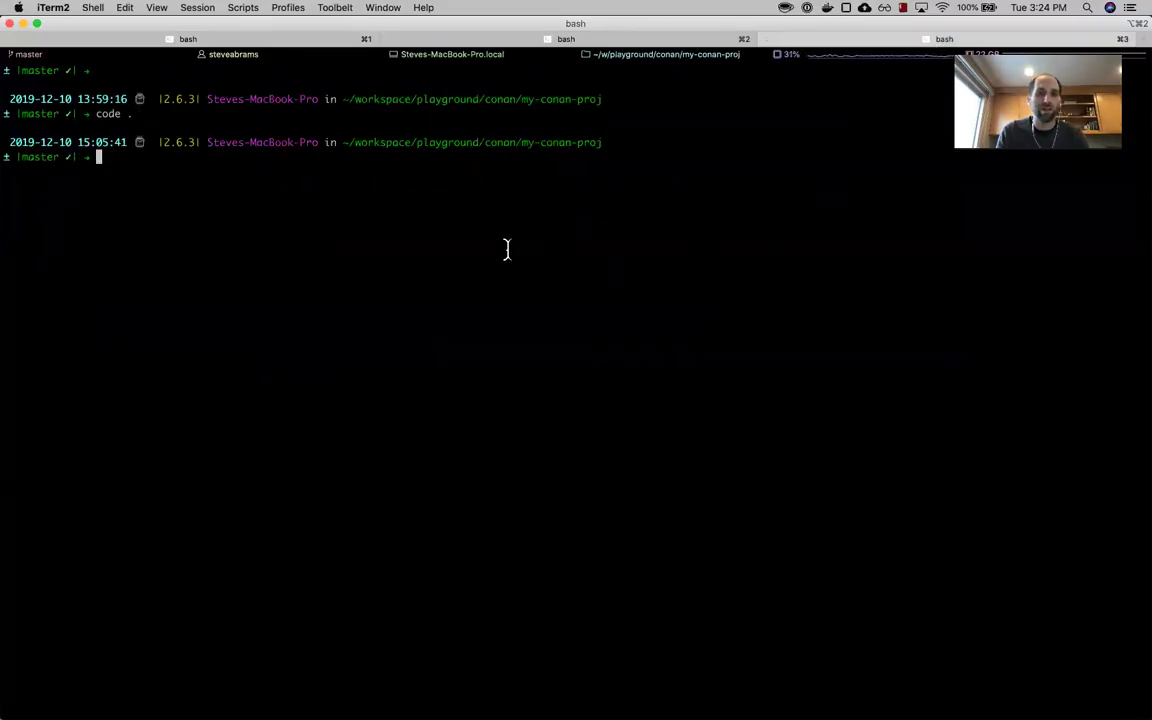
pyautogui.write('code .')
pyautogui.press('Return')
pyautogui.click(318, 400)
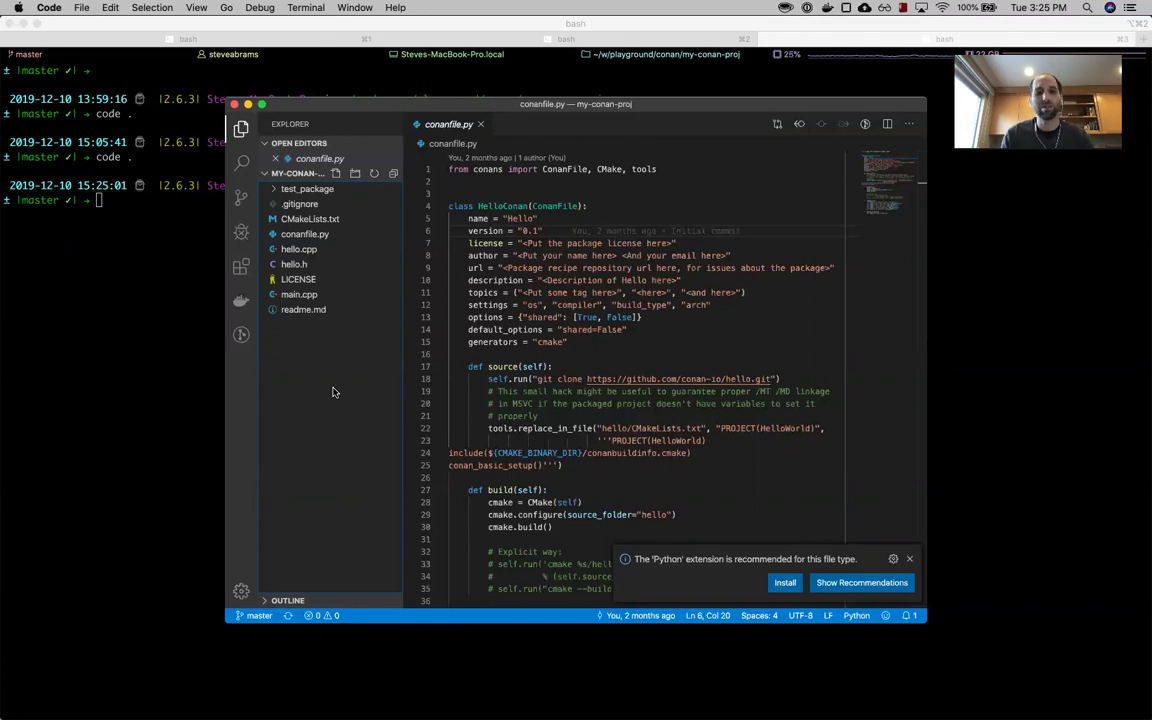
pyautogui.press('super+Tab')
pyautogui.press('super+Tab')
pyautogui.press('super+Tab')
pyautogui.press('super+grave')
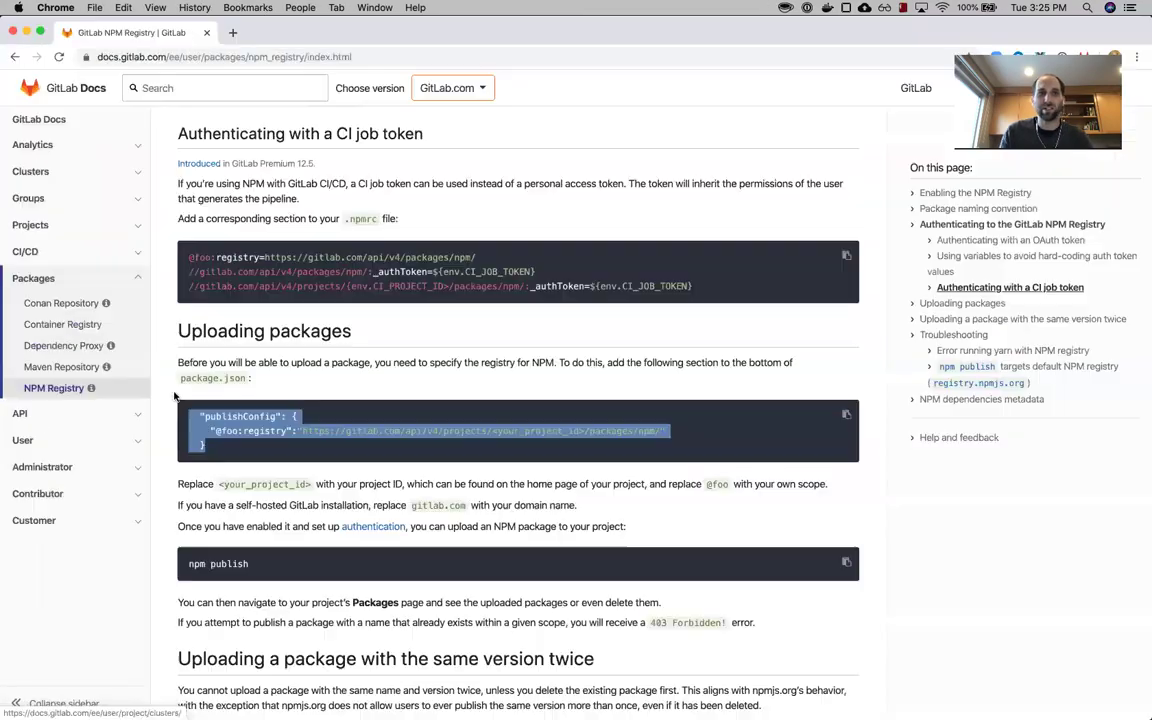
# - Open the Conan Repository page from the Packages docs and scroll down through it
pyautogui.click(33, 278)
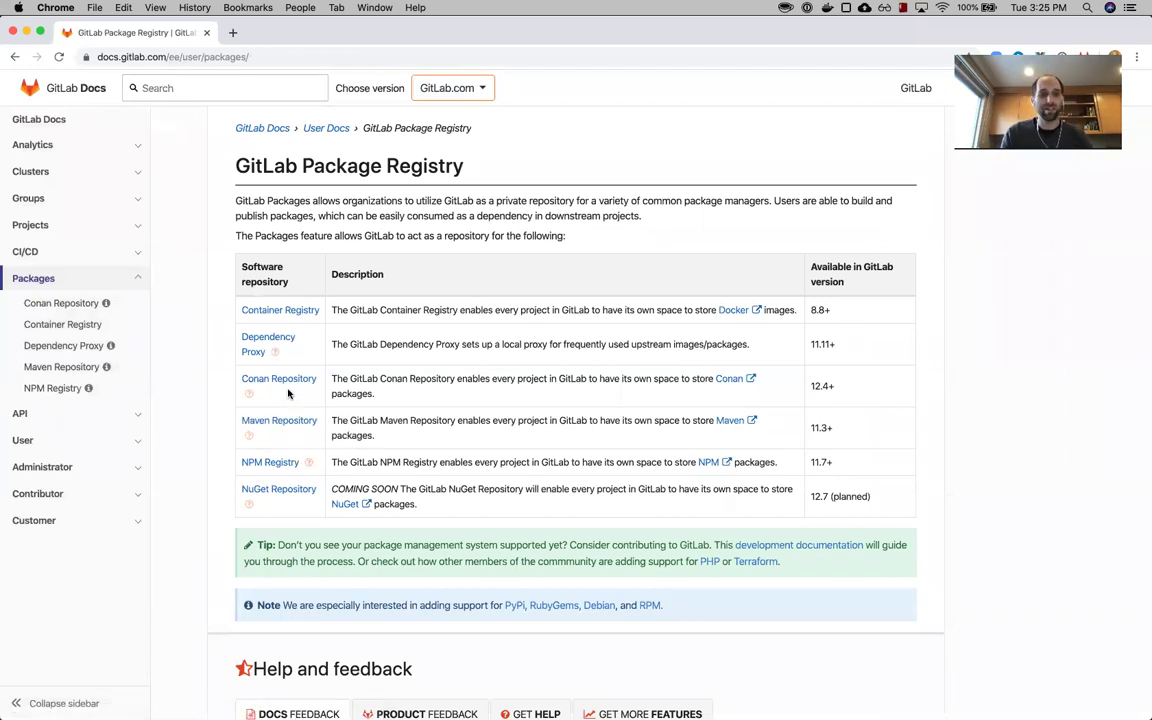
pyautogui.click(278, 379)
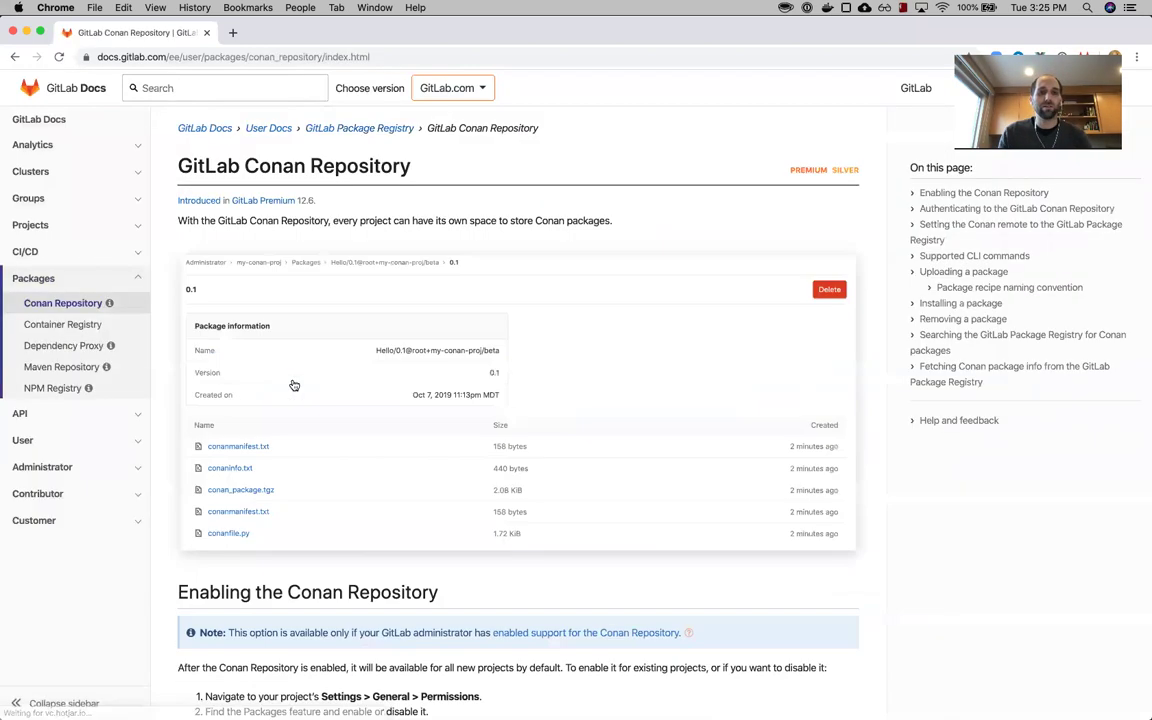
pyautogui.scroll(-1, 293, 385)
pyautogui.scroll(-4, 293, 385)
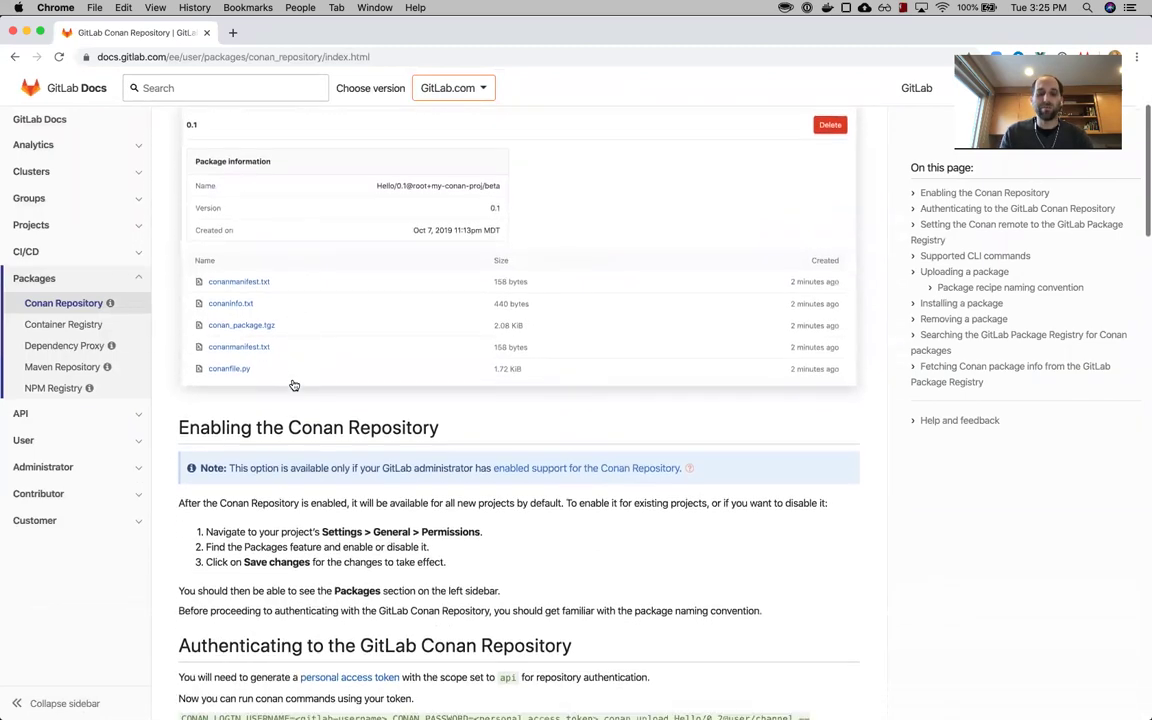
pyautogui.scroll(-4, 293, 385)
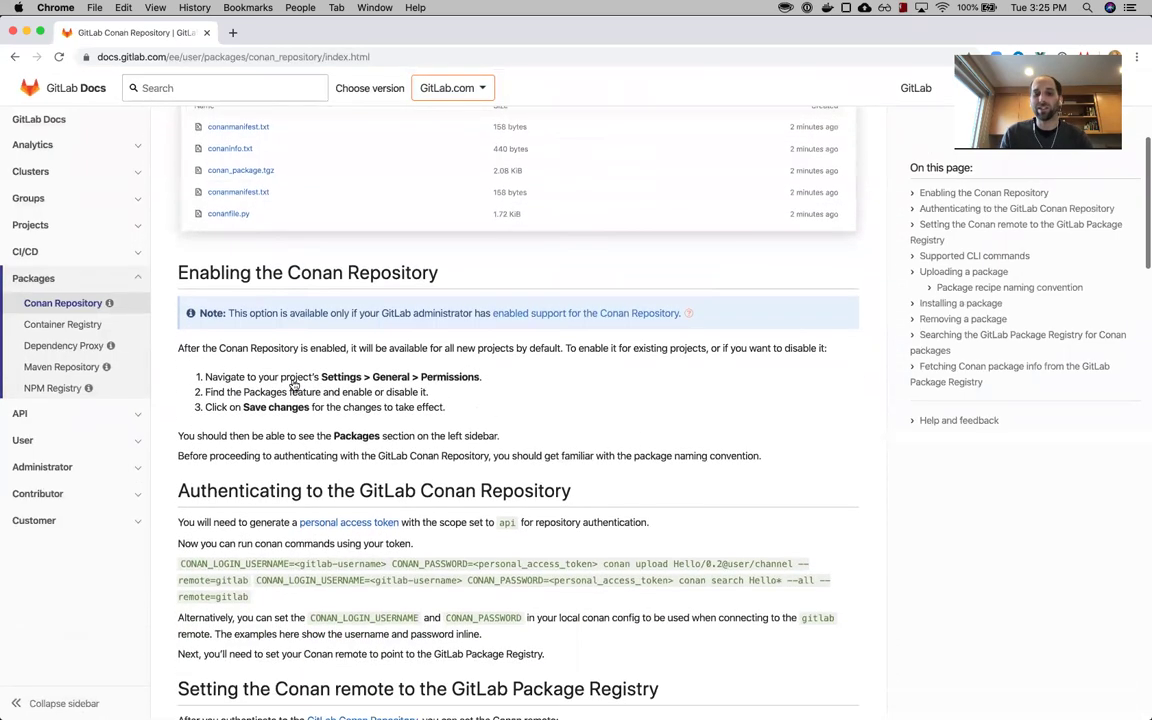
pyautogui.scroll(-2, 293, 385)
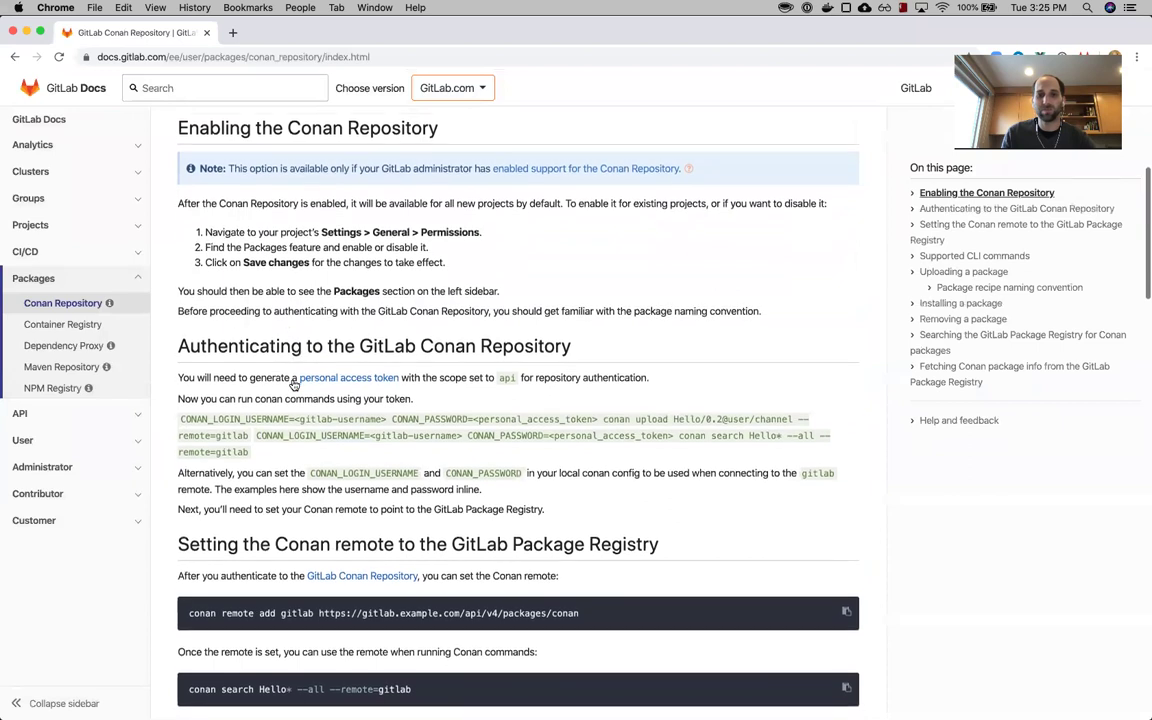
pyautogui.scroll(-1, 293, 385)
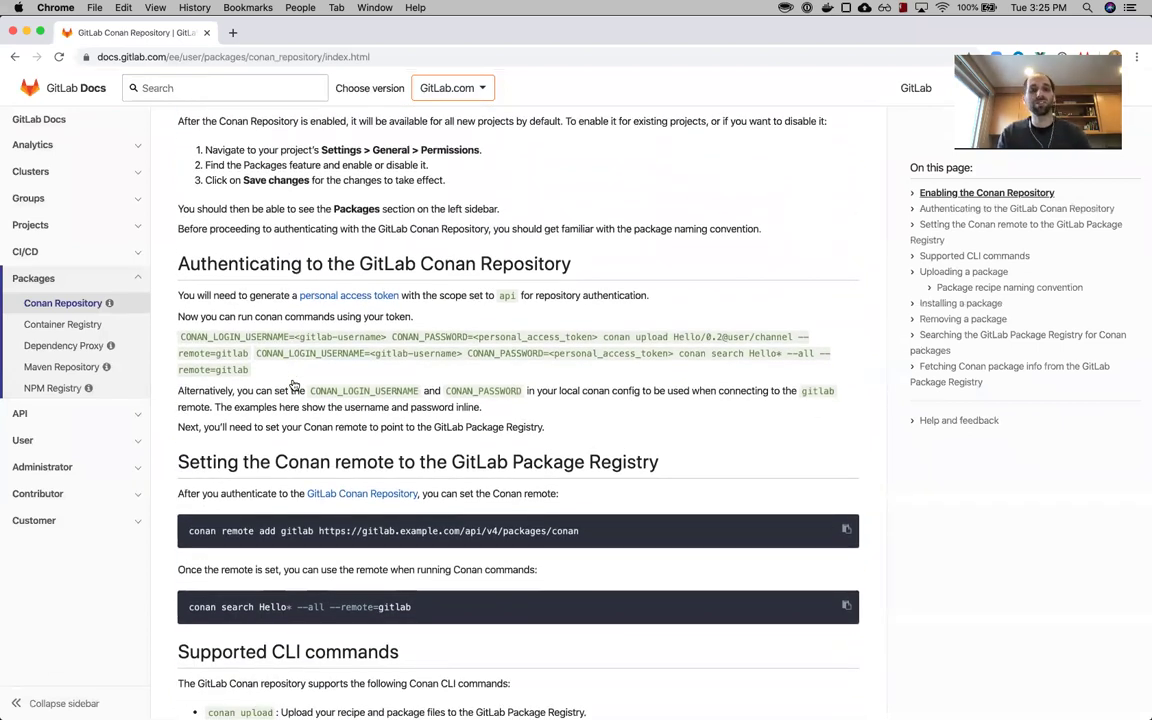
pyautogui.scroll(-10, 532, 403)
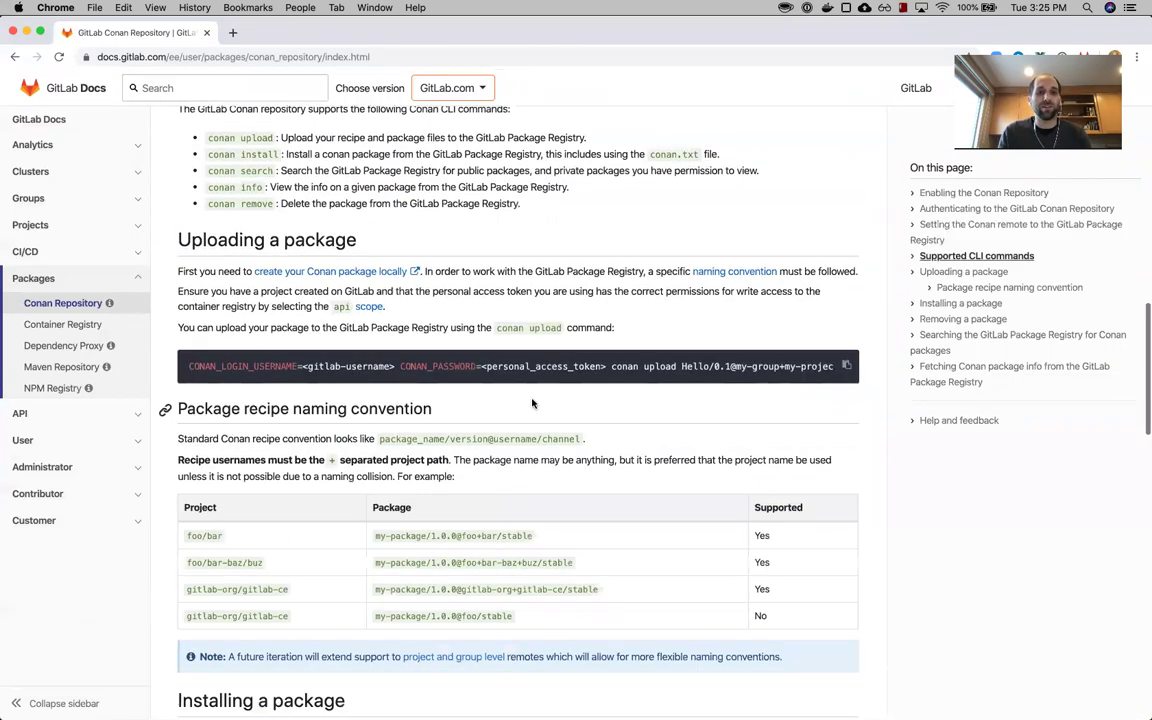
pyautogui.scroll(-2, 532, 403)
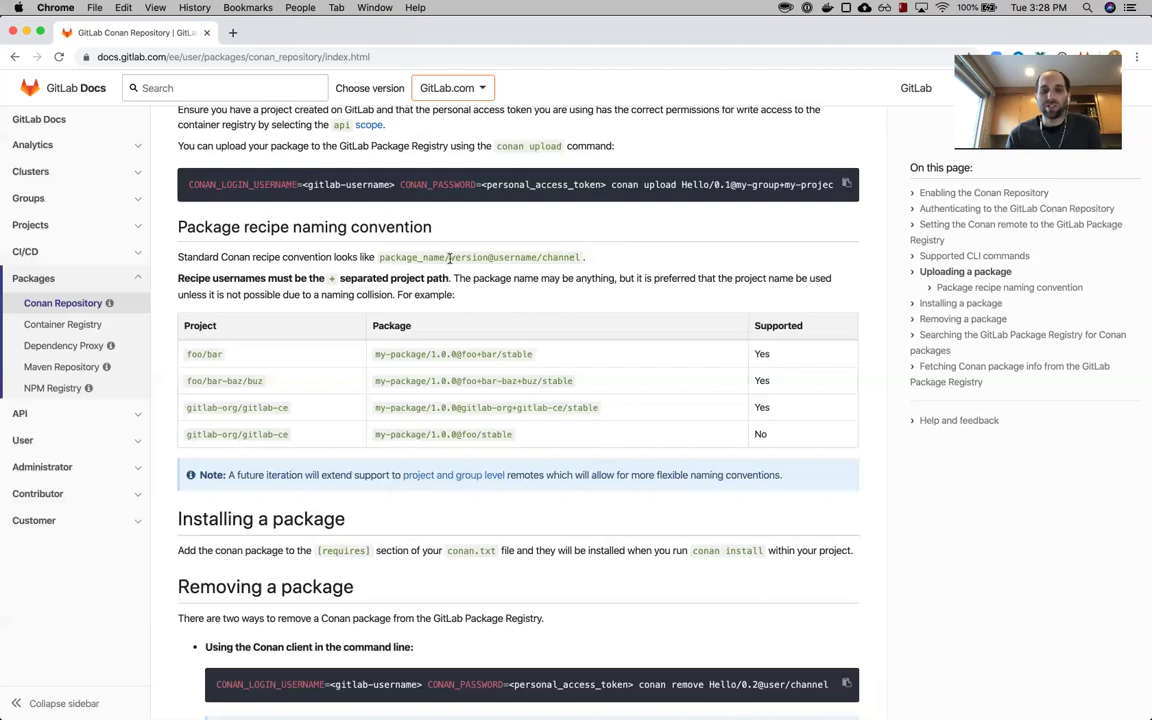
# - Read the recipe naming convention table, noting the foo/bar-baz/buz example project path
pyautogui.click(539, 257)
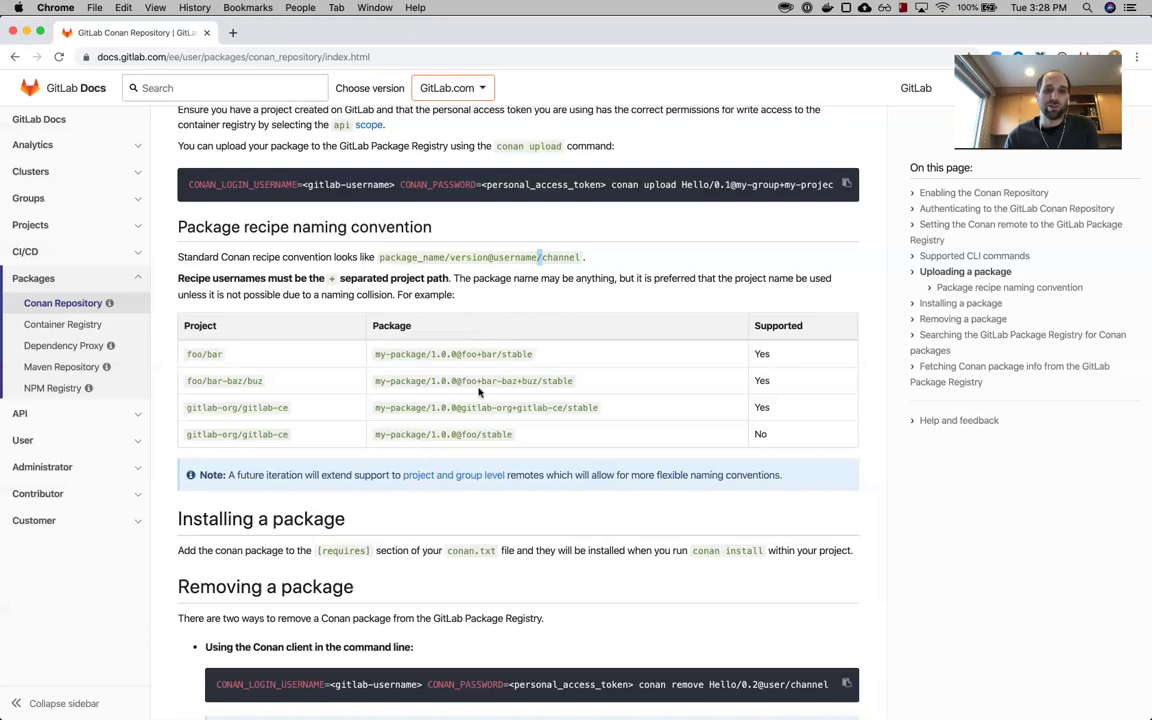
pyautogui.moveTo(187, 381); pyautogui.dragTo(303, 389)
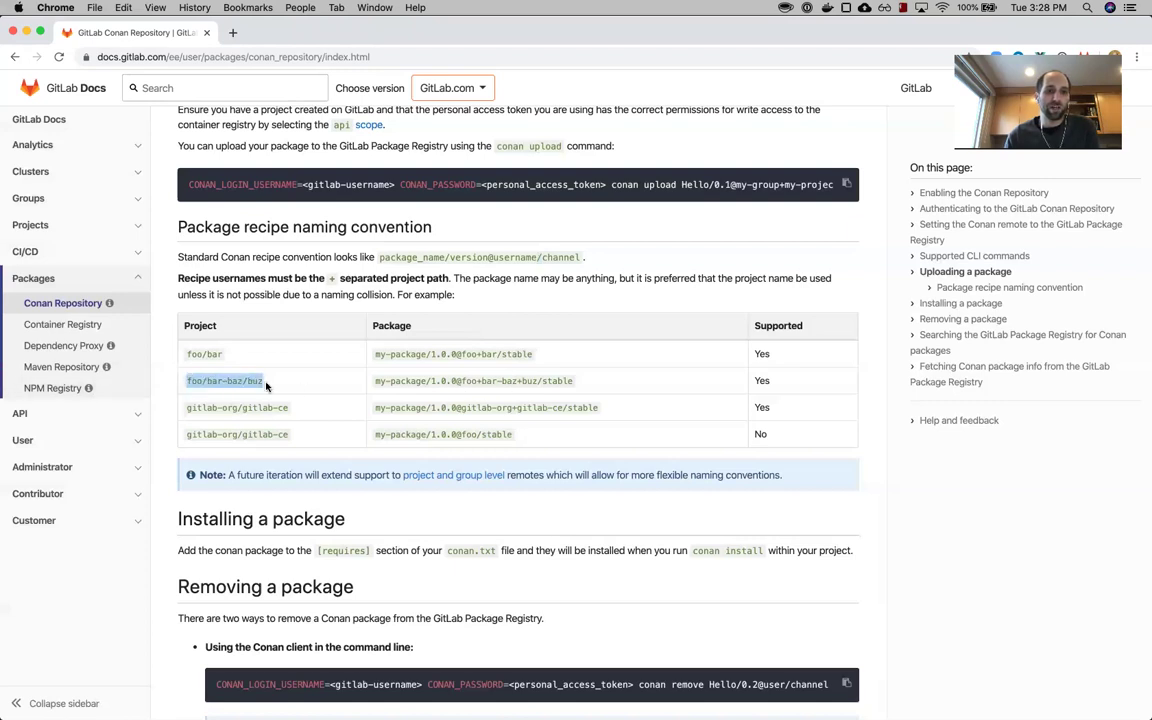
pyautogui.click(476, 380)
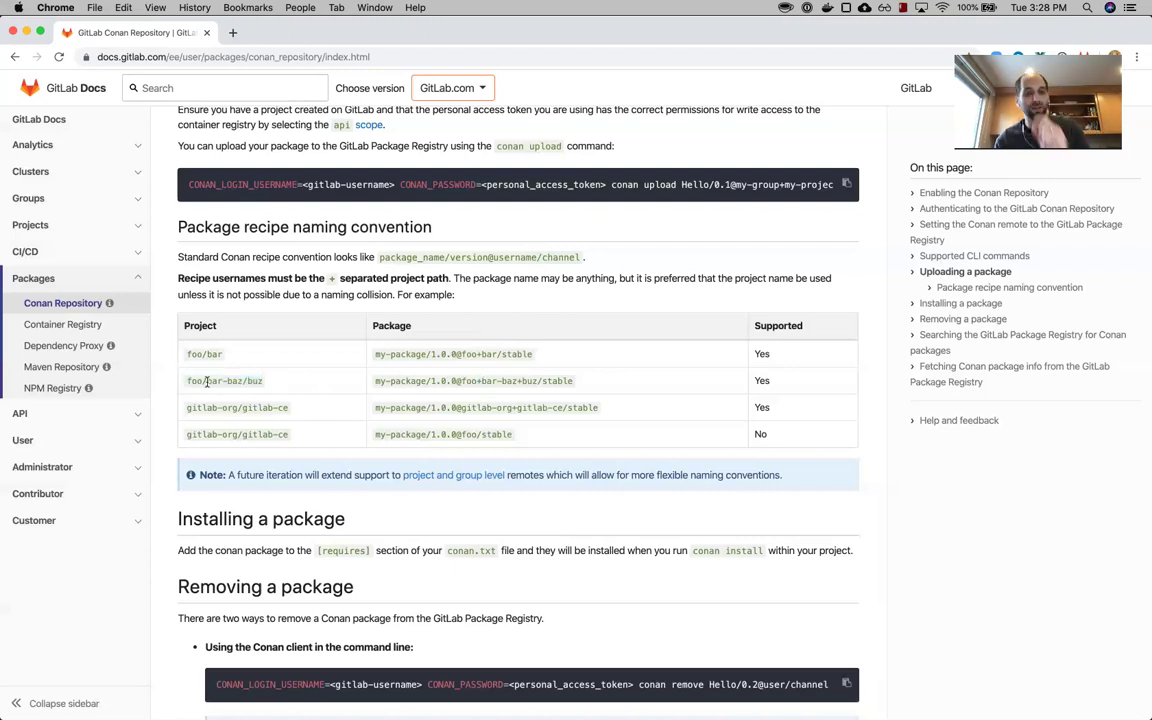
pyautogui.scroll(-2, 462, 428)
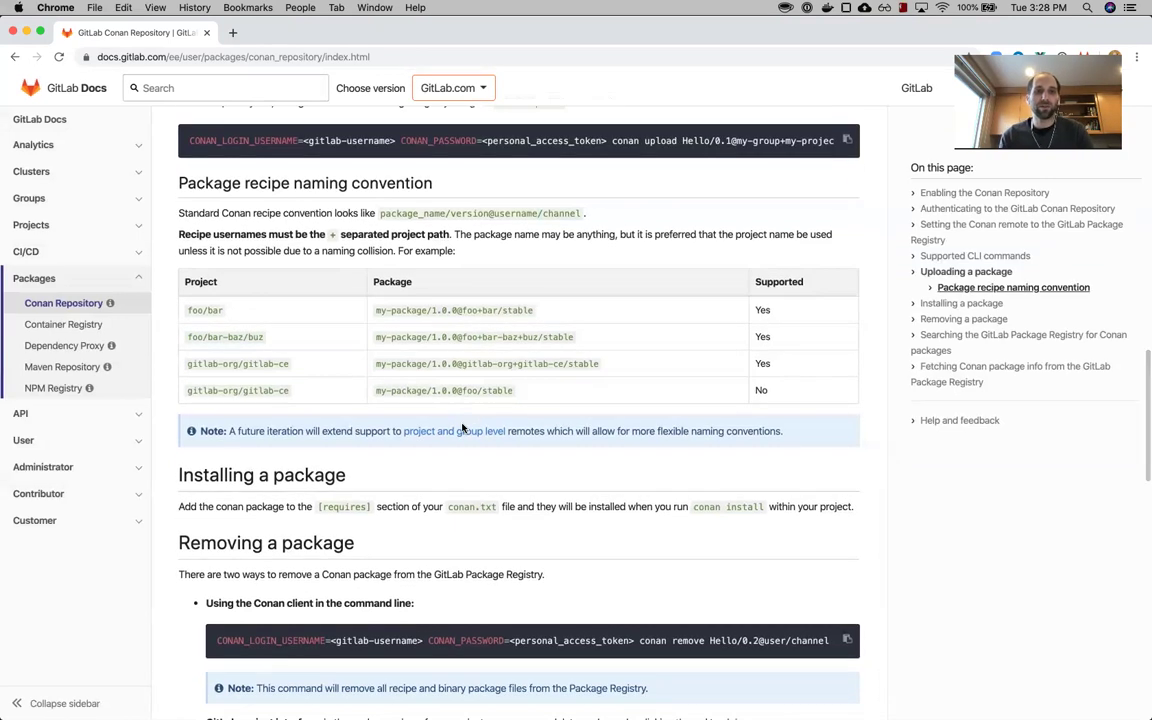
pyautogui.scroll(2, 462, 428)
pyautogui.moveTo(588, 700)
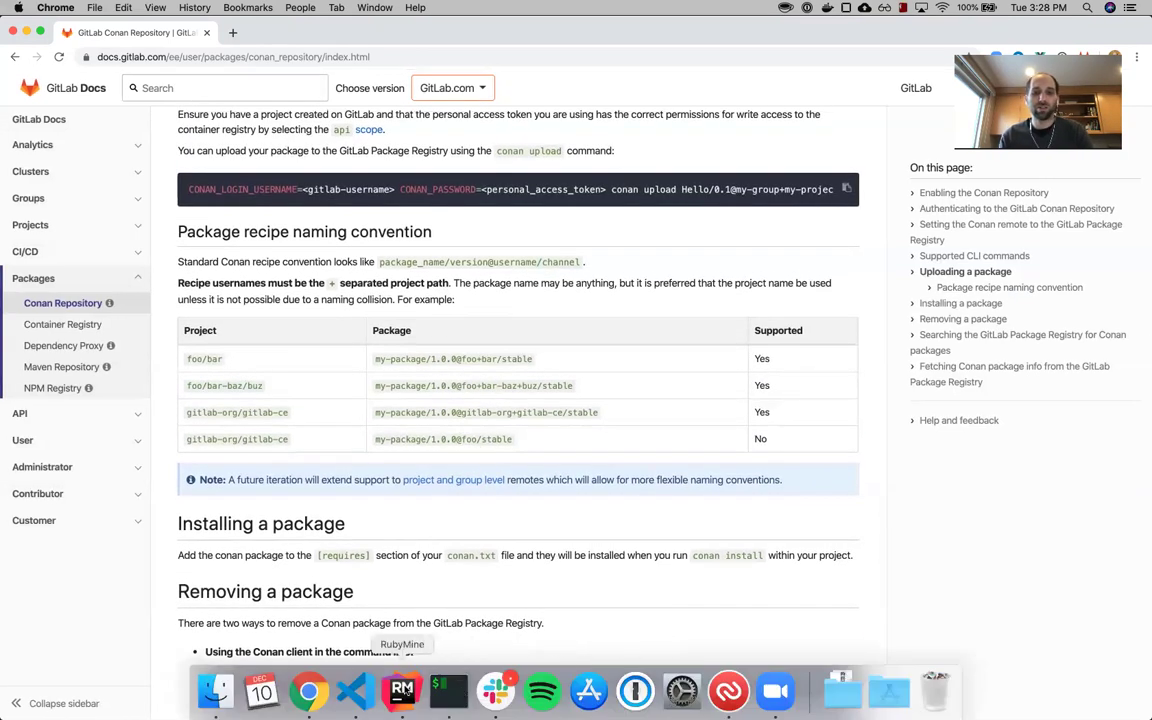
pyautogui.click(449, 692)
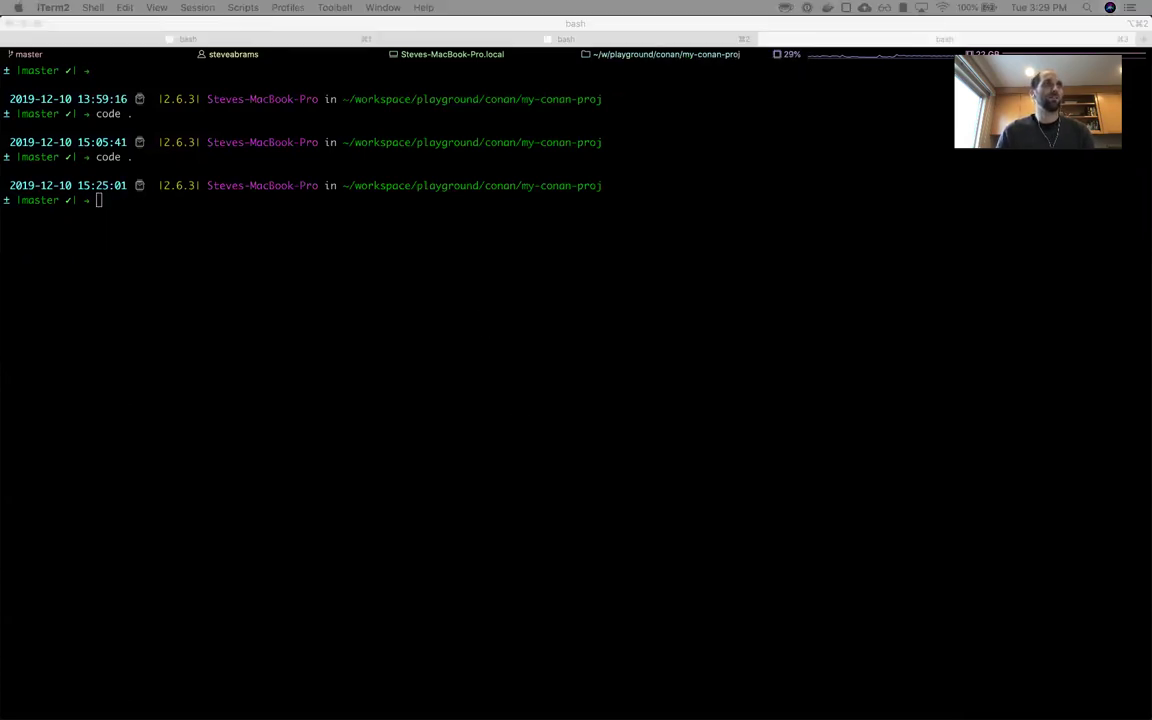
# - Run 'conan create .' with your username plus my-package-registry as user and beta as channel
pyautogui.click(532, 483)
pyautogui.write('co')
pyautogui.write('an create .')
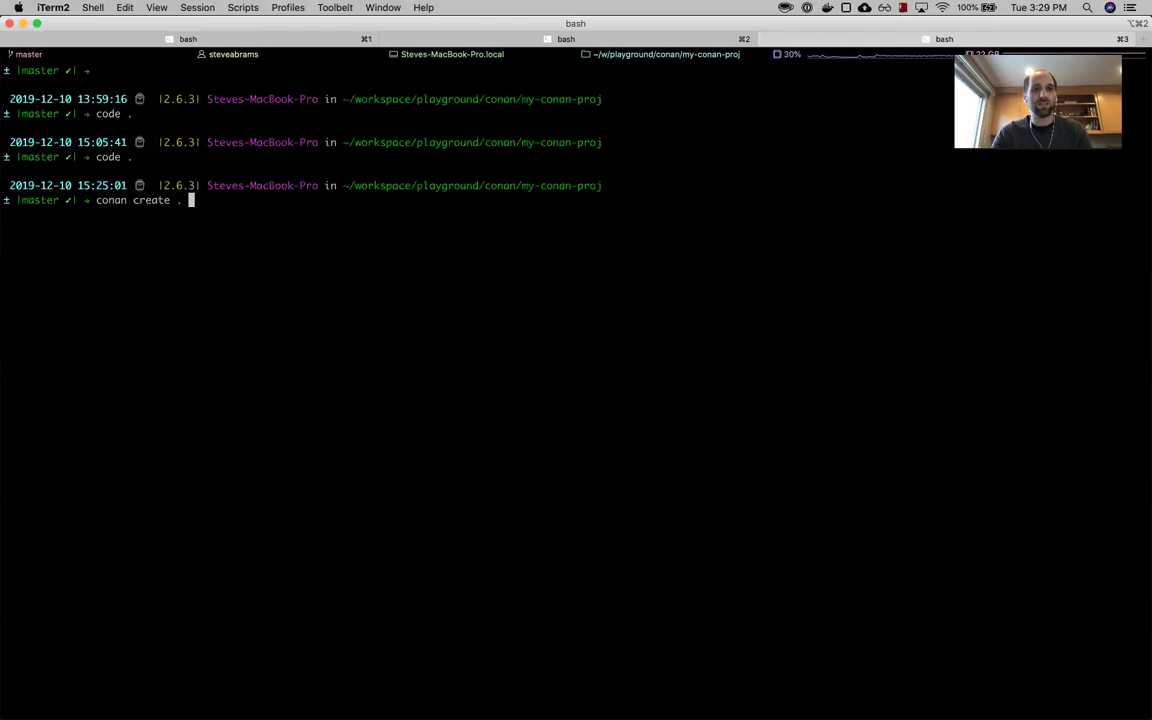
pyautogui.write(' user/cc')
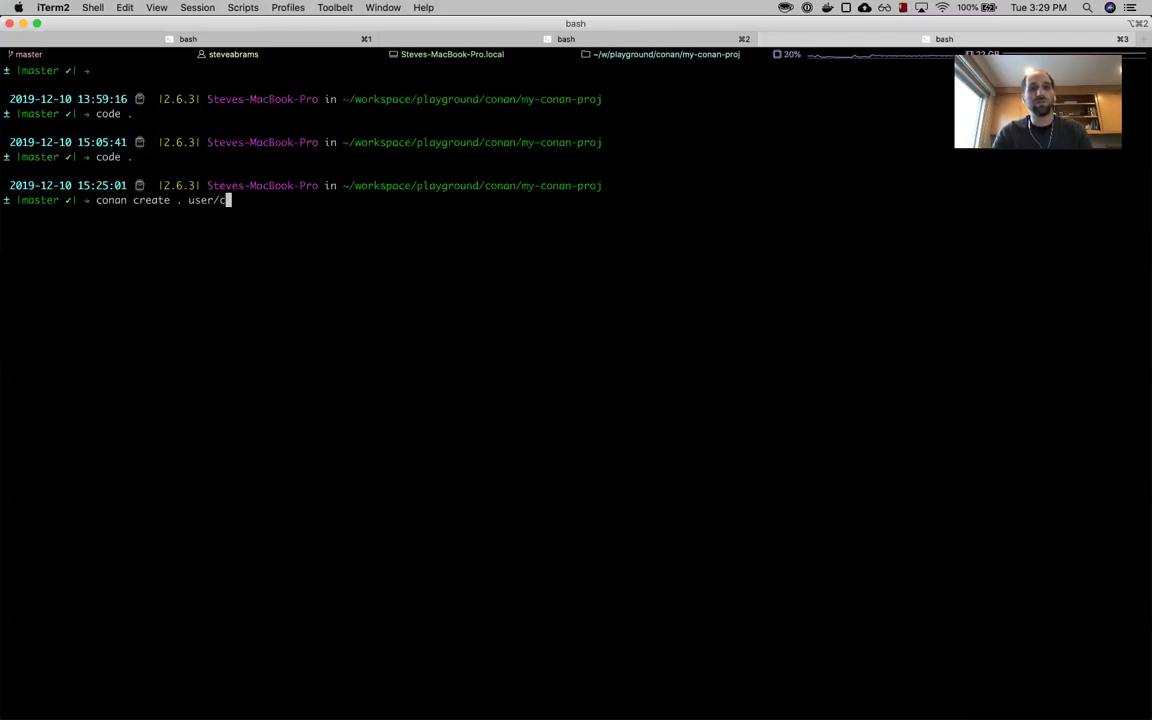
pyautogui.press('BackSpace')
pyautogui.write('hanne')
pyautogui.press('BackSpace')
pyautogui.press('BackSpace')
pyautogui.press('BackSpace')
pyautogui.press('BackSpace')
pyautogui.press('BackSpace')
pyautogui.press('BackSpace')
pyautogui.press('BackSpace')
pyautogui.press('BackSpace')
pyautogui.press('BackSpace')
pyautogui.press('BackSpace')
pyautogui.press('BackSpace')
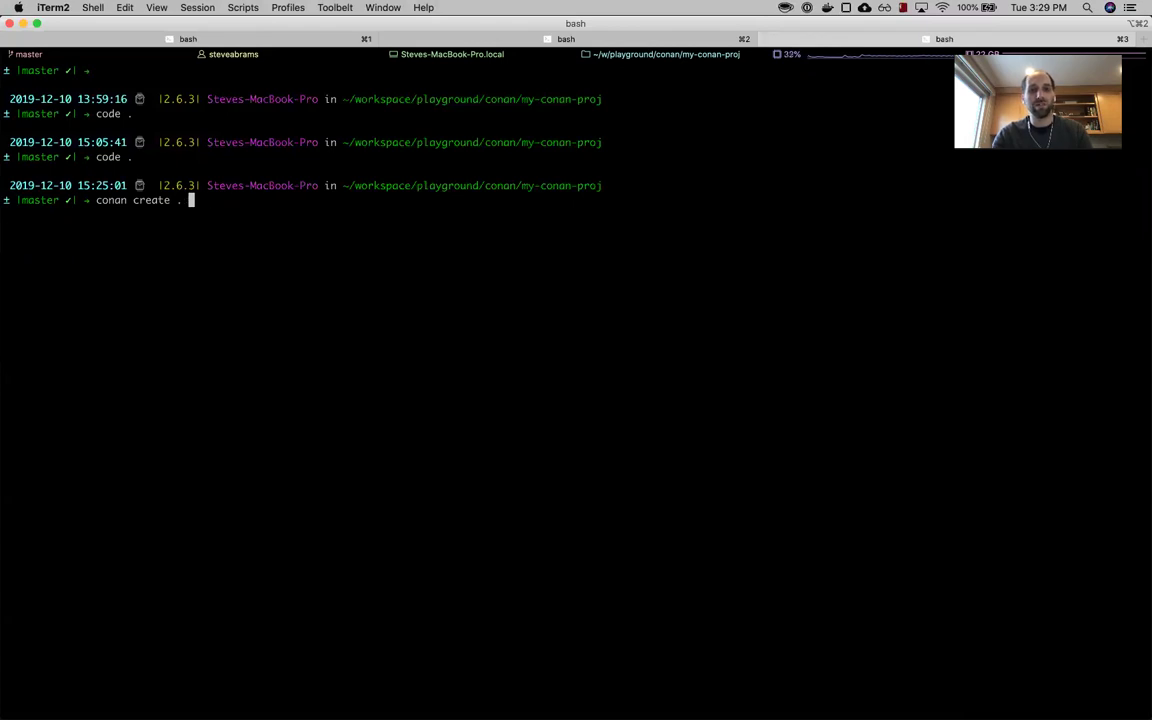
pyautogui.write('sabrams')
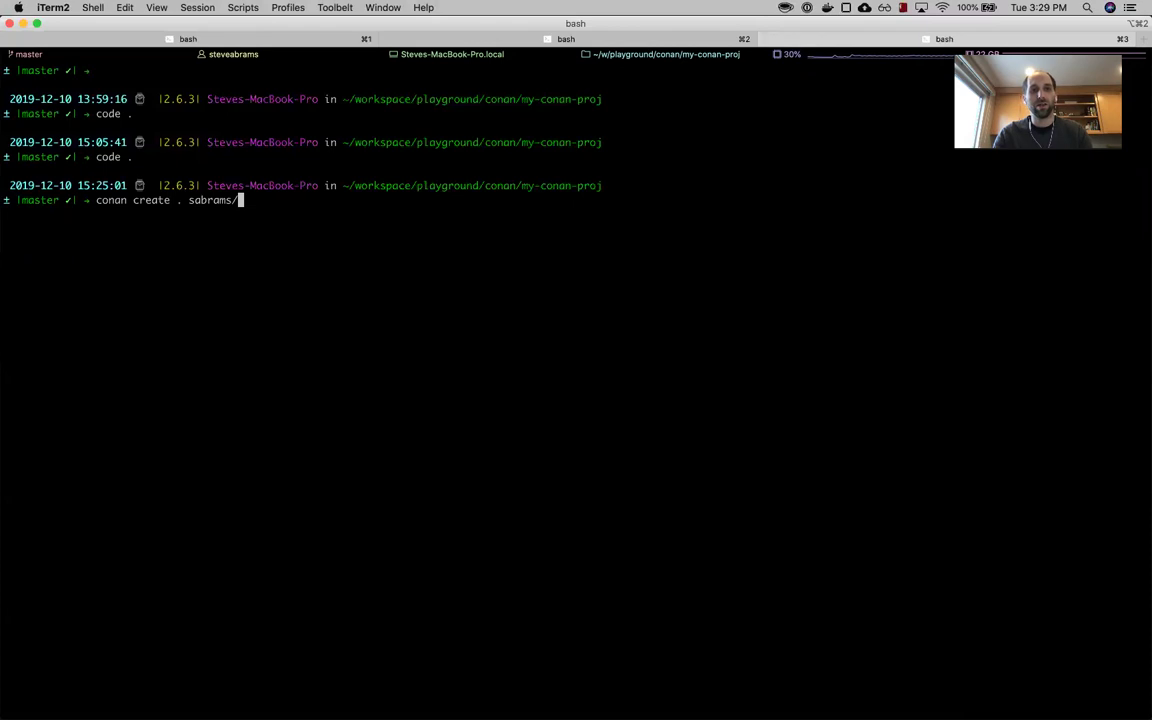
pyautogui.write('/')
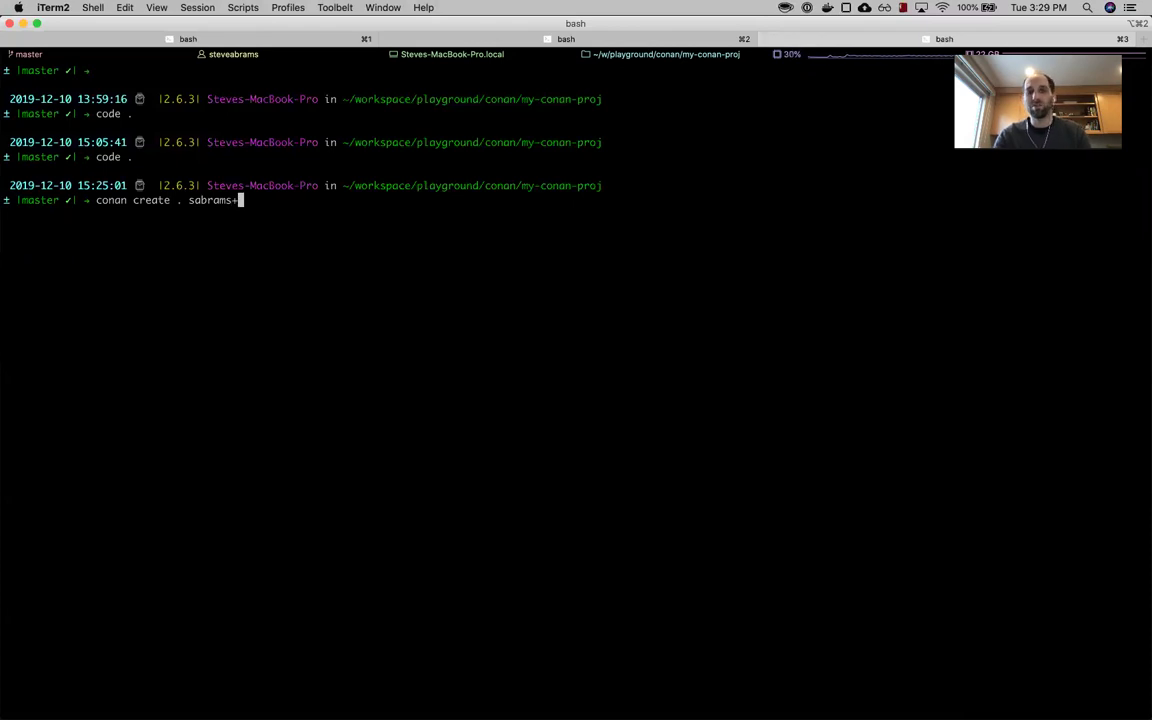
pyautogui.write('my_')
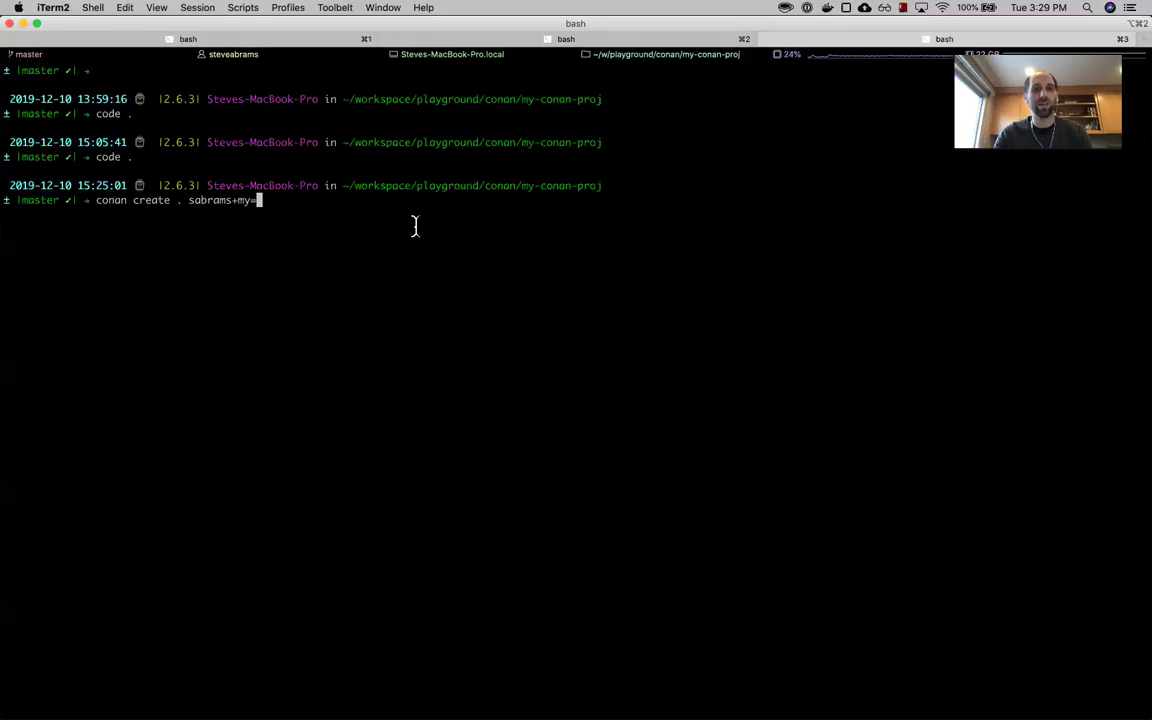
pyautogui.press('BackSpace')
pyautogui.write('-p')
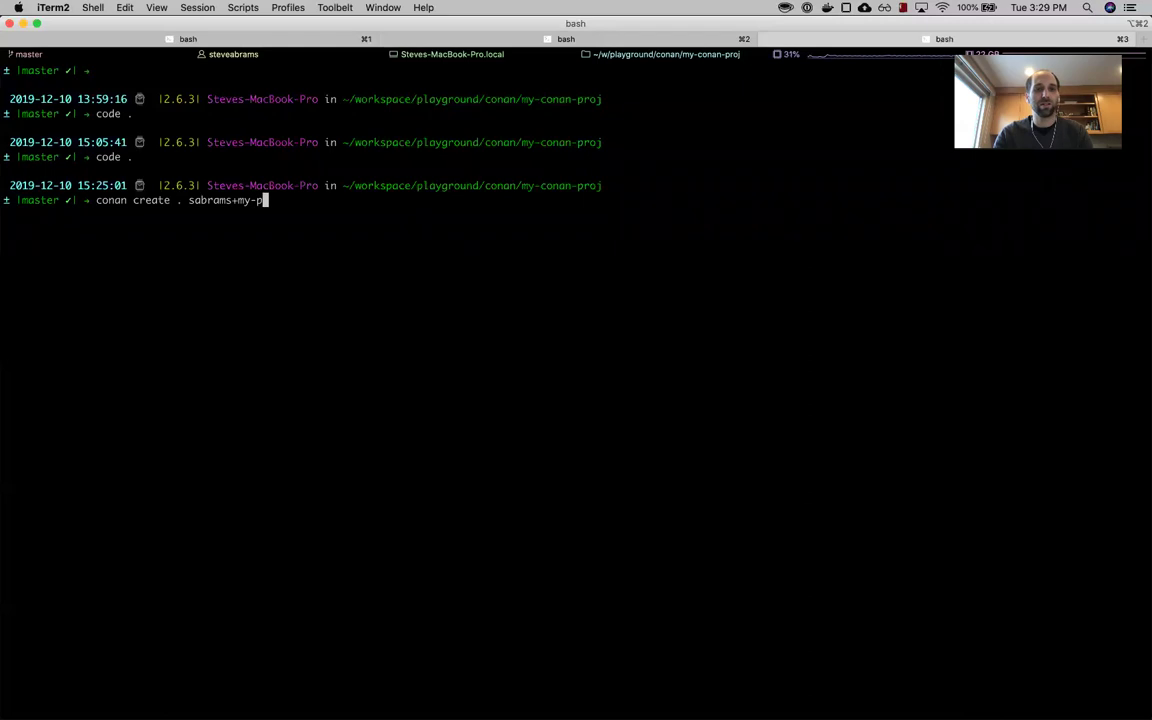
pyautogui.write('ackage-registry')
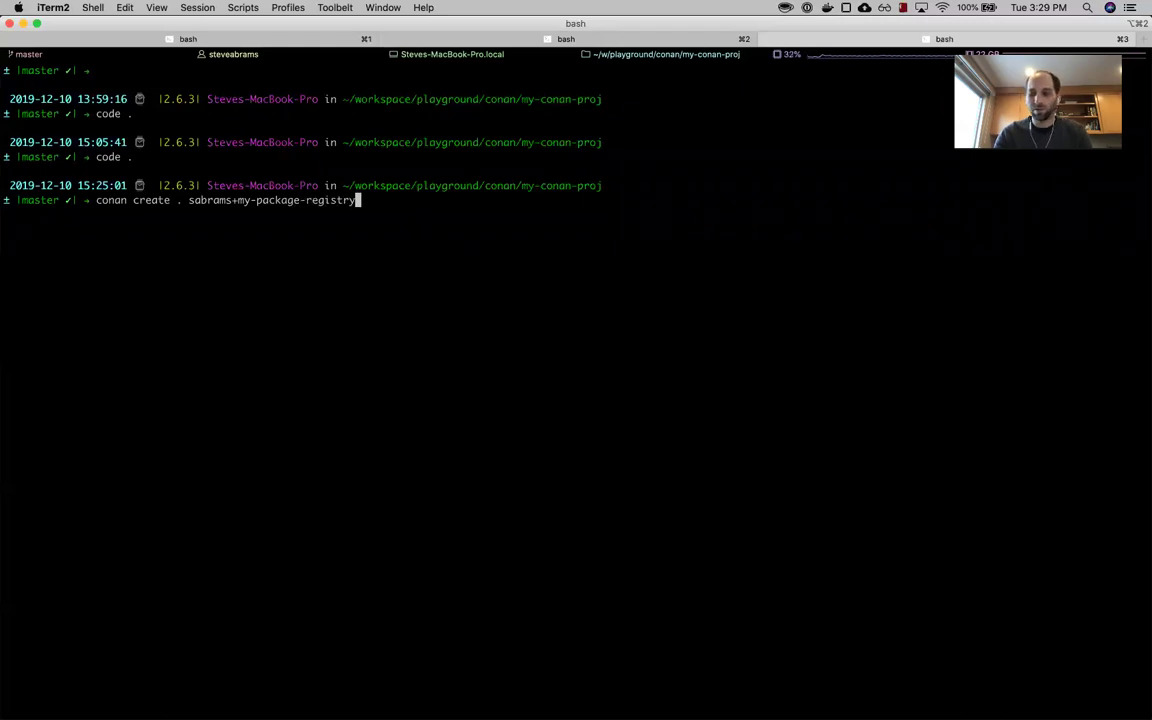
pyautogui.write('/beta')
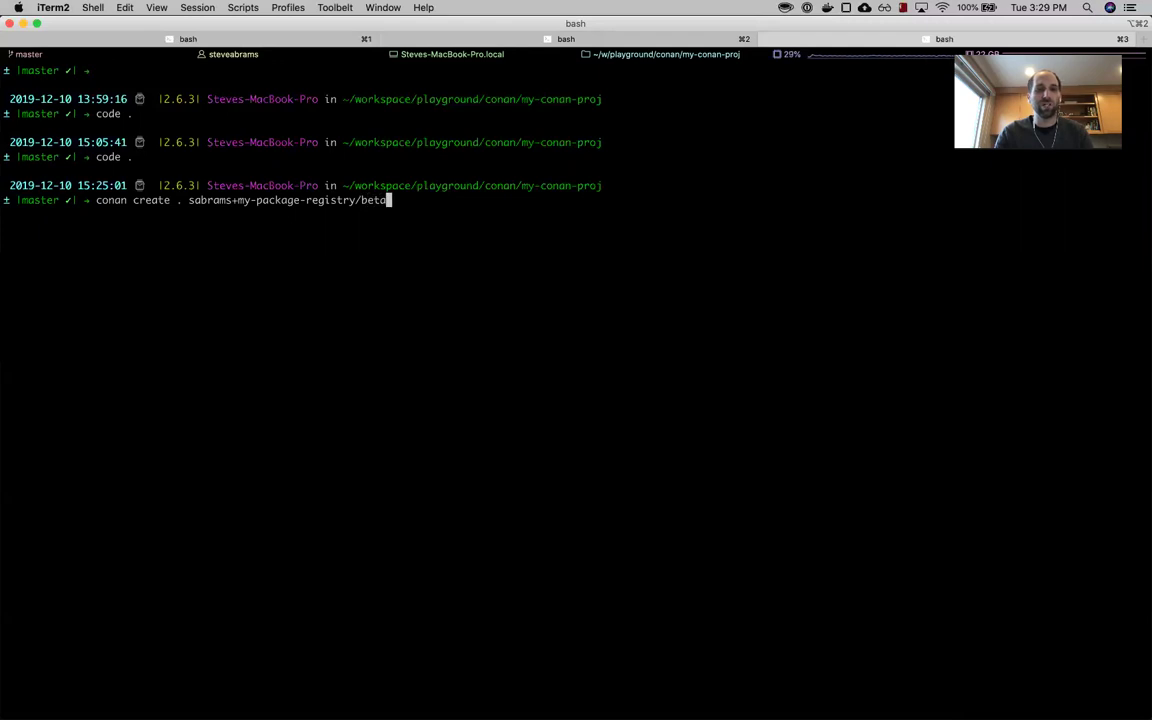
pyautogui.press('Return')
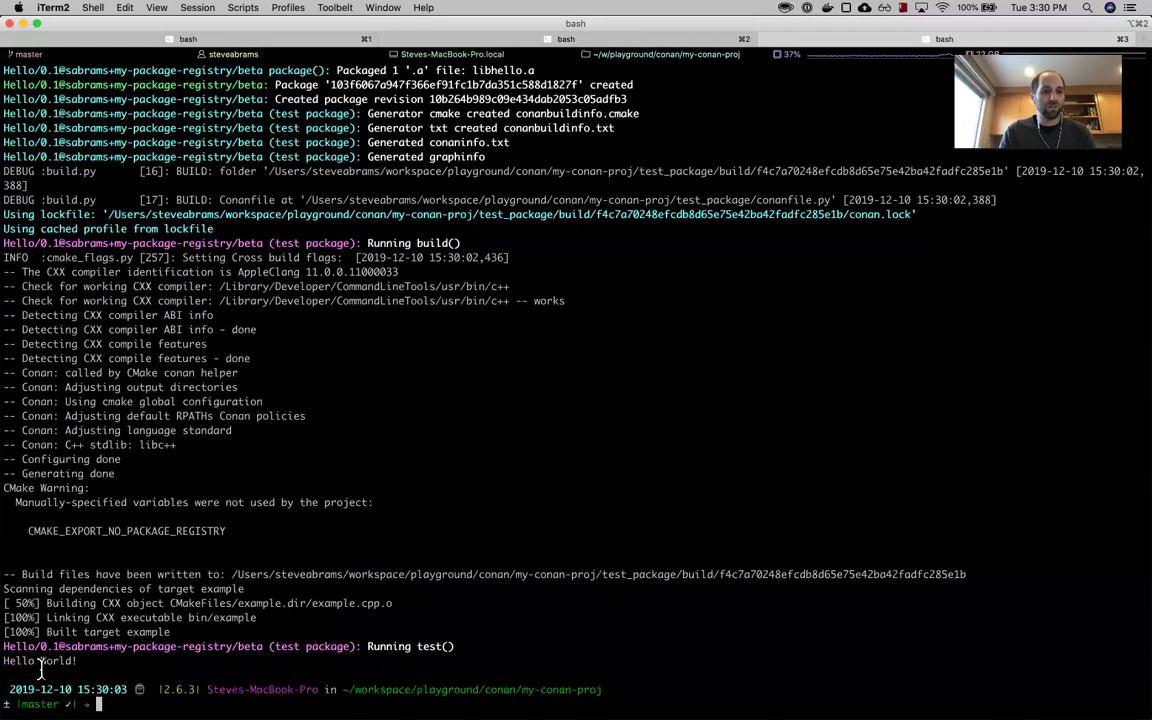
# - Check the test run's Hello World! output and the package's user/channel reference
pyautogui.moveTo(4, 647); pyautogui.dragTo(240, 655)
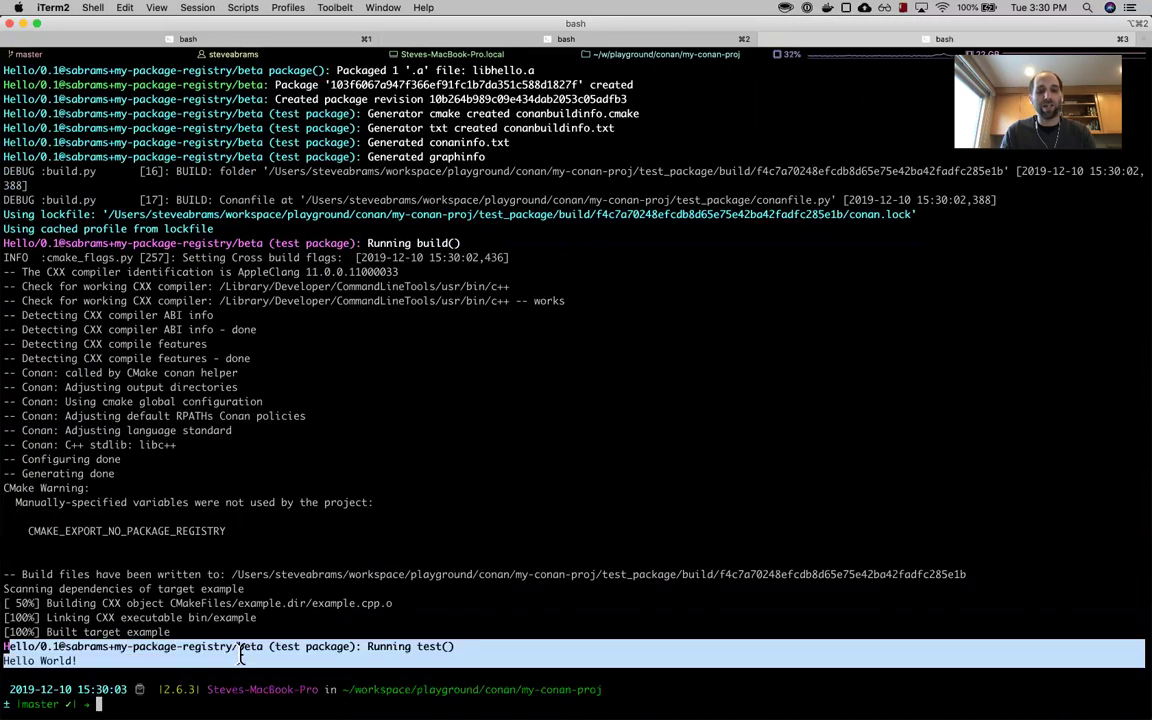
pyautogui.click(240, 655)
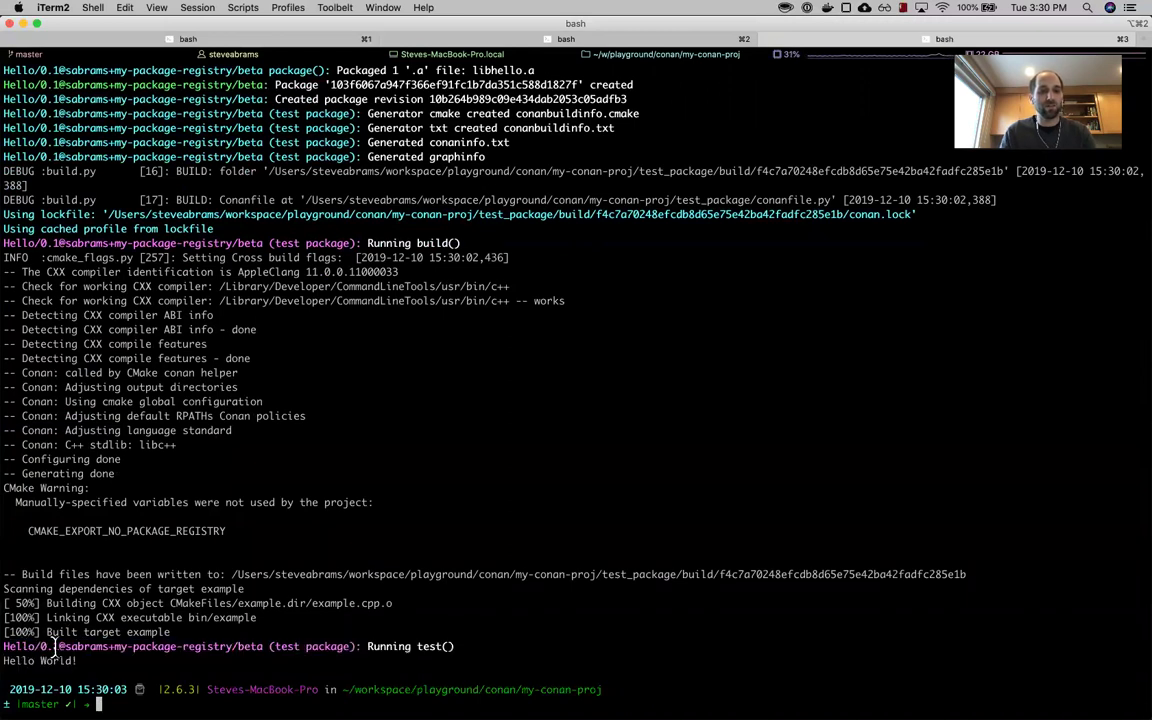
pyautogui.moveTo(64, 648); pyautogui.dragTo(262, 652)
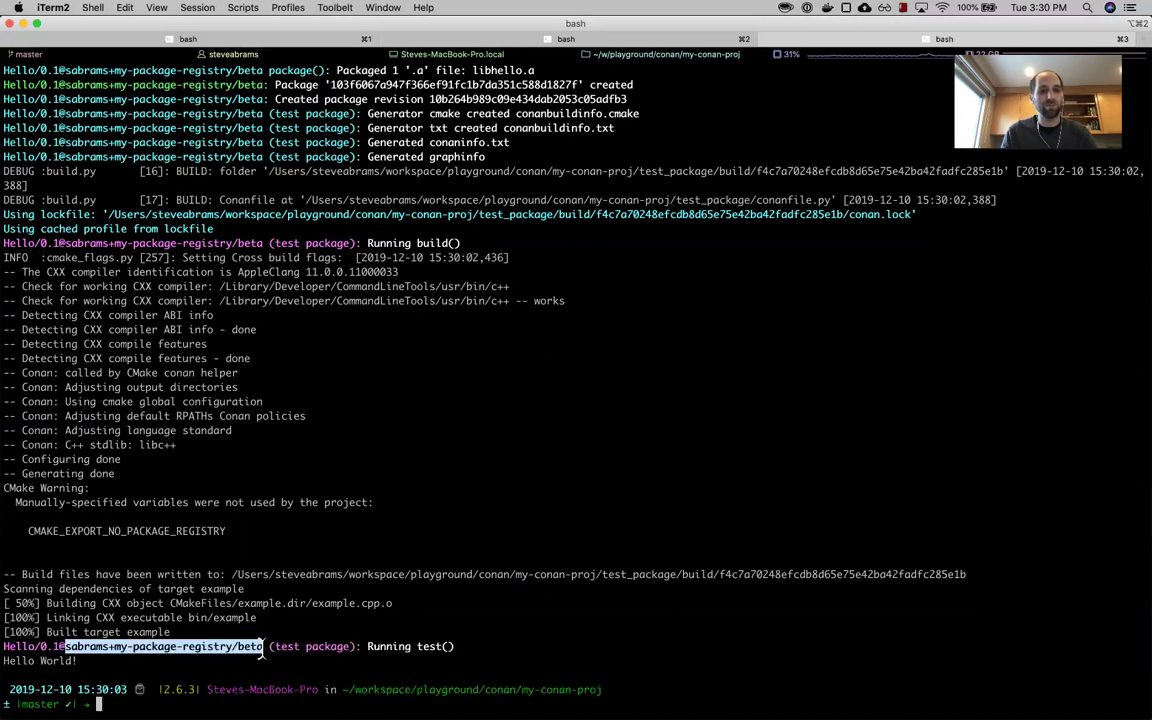
pyautogui.click(262, 650)
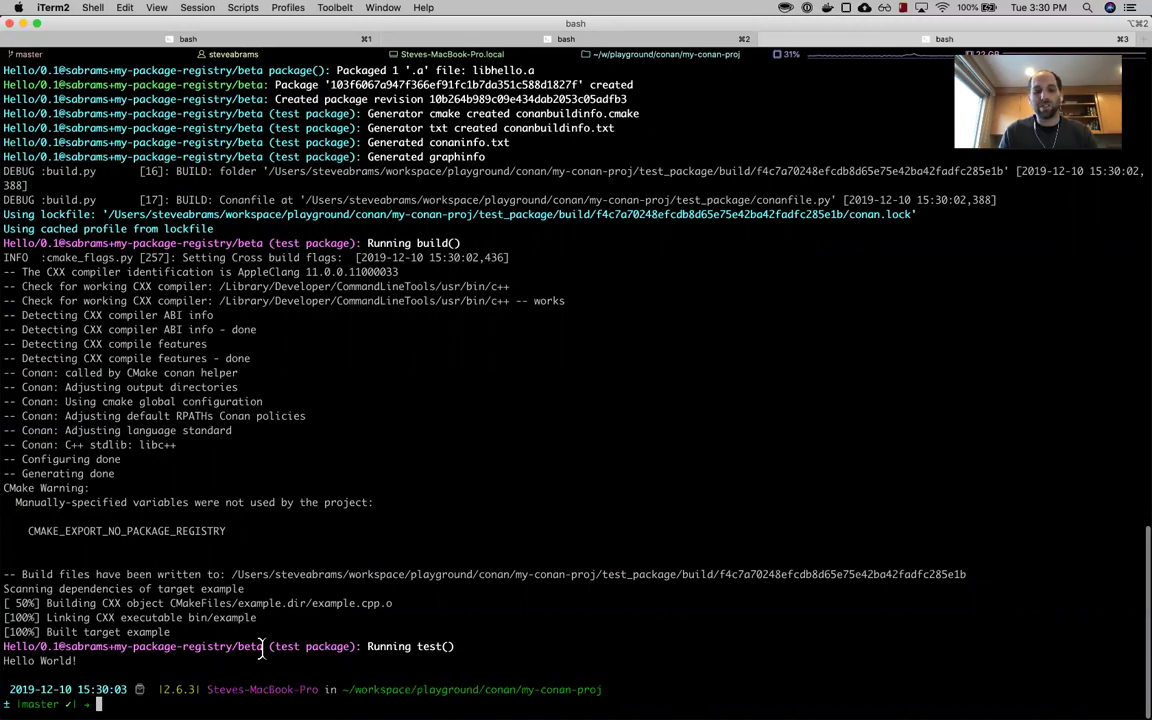
pyautogui.press('super+Tab')
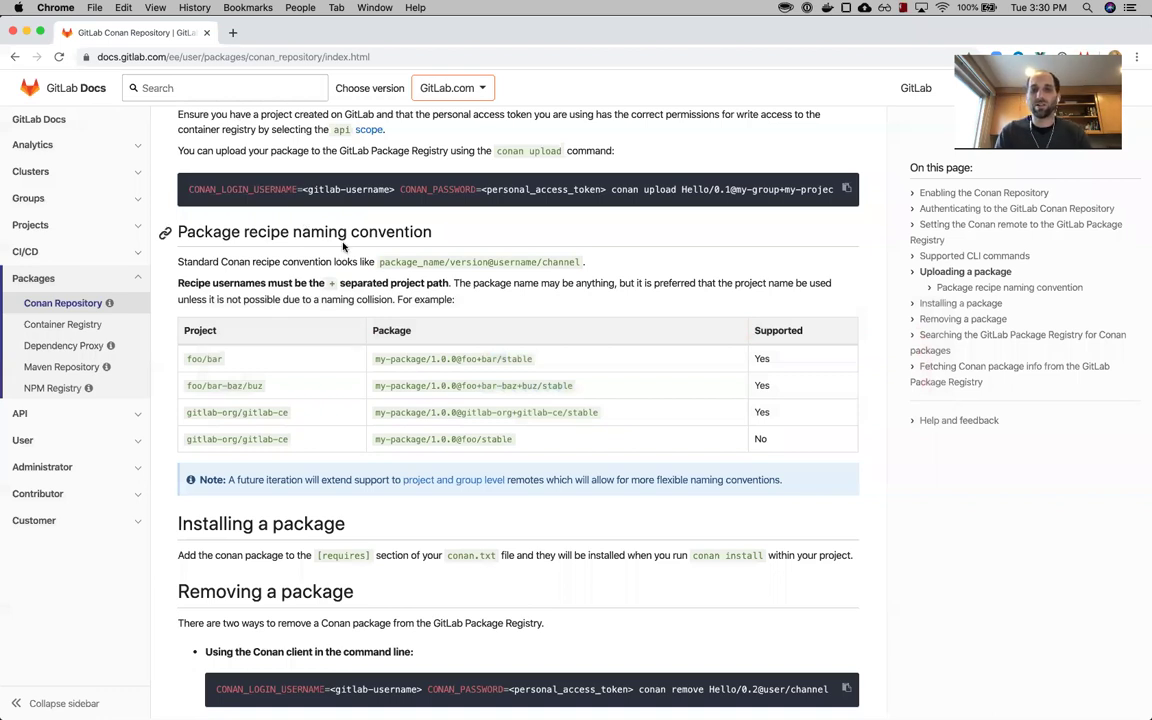
pyautogui.scroll(-1, 343, 246)
pyautogui.scroll(10, 343, 246)
pyautogui.scroll(-2, 343, 246)
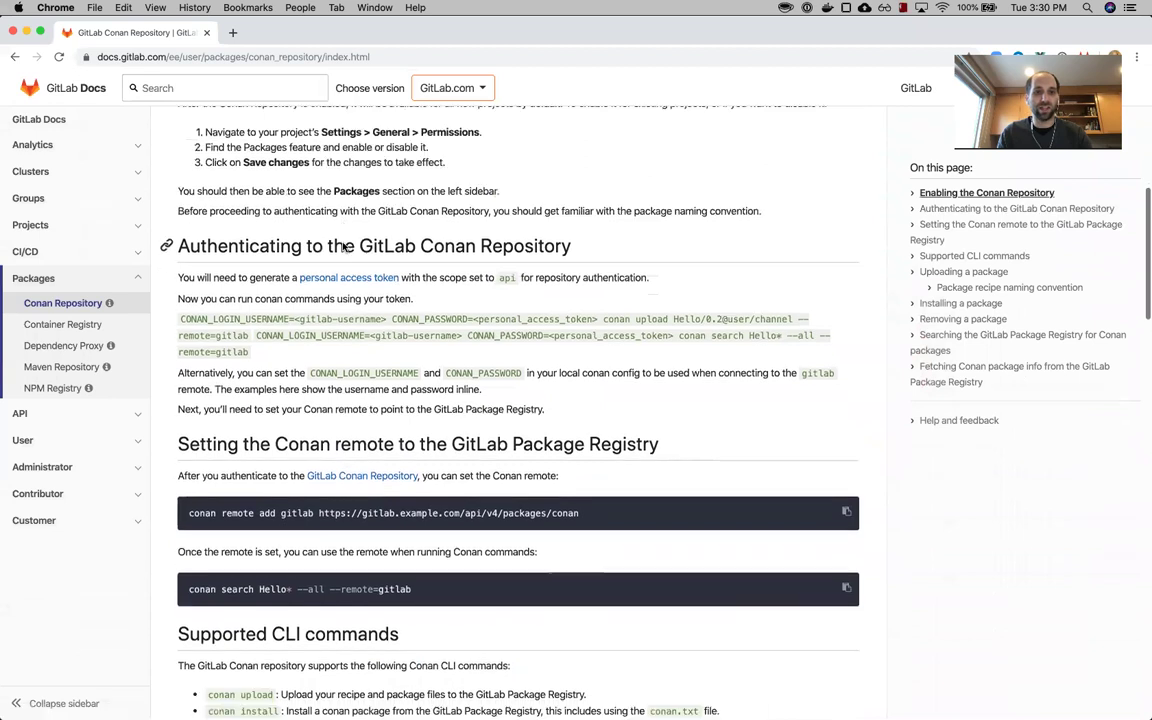
pyautogui.doubleClick(203, 456)
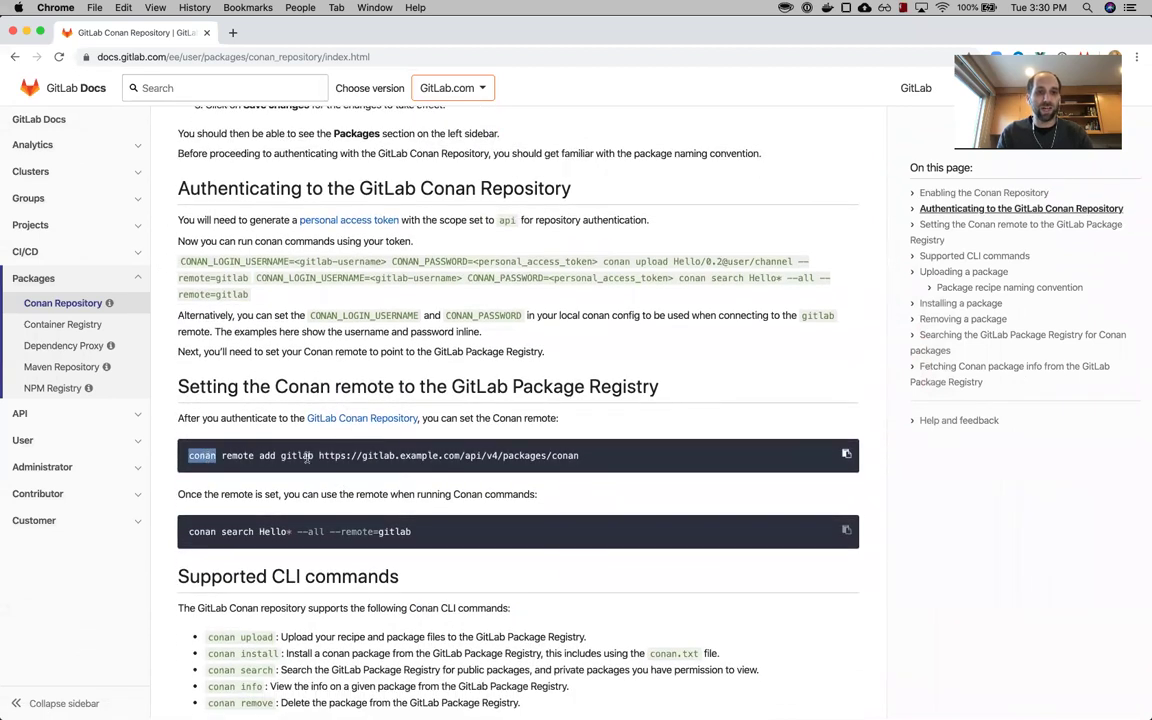
pyautogui.doubleClick(296, 456)
pyautogui.click(317, 457)
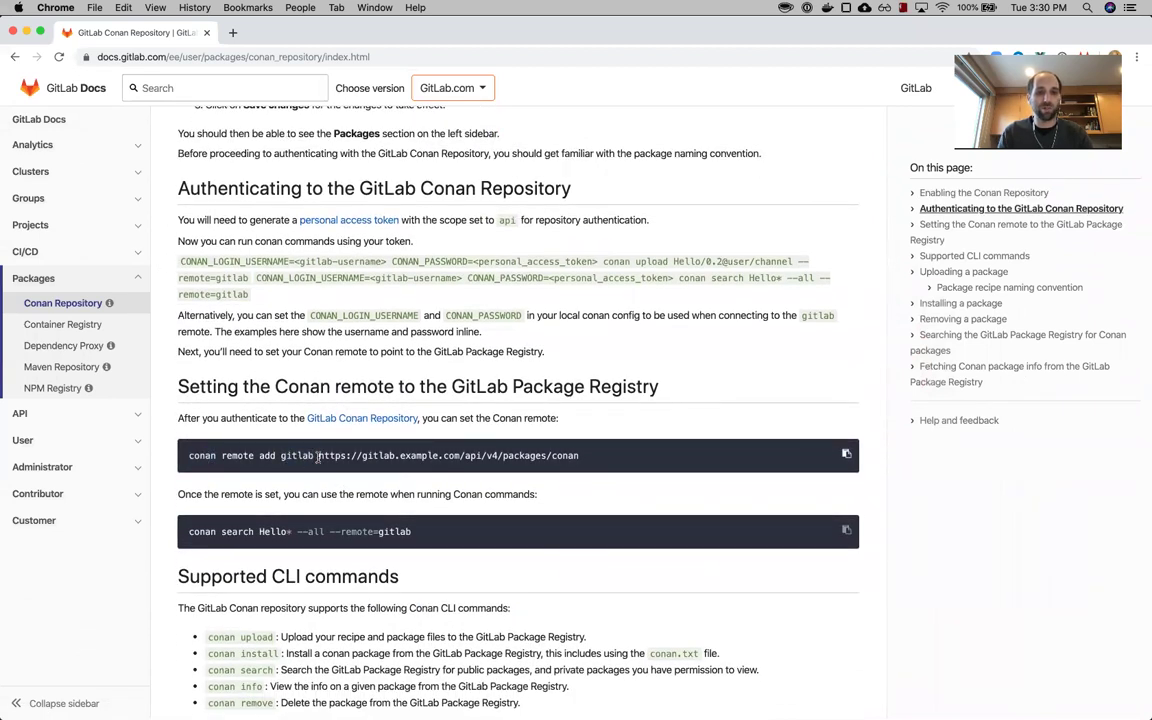
pyautogui.moveTo(317, 456); pyautogui.dragTo(600, 457)
pyautogui.click(618, 459)
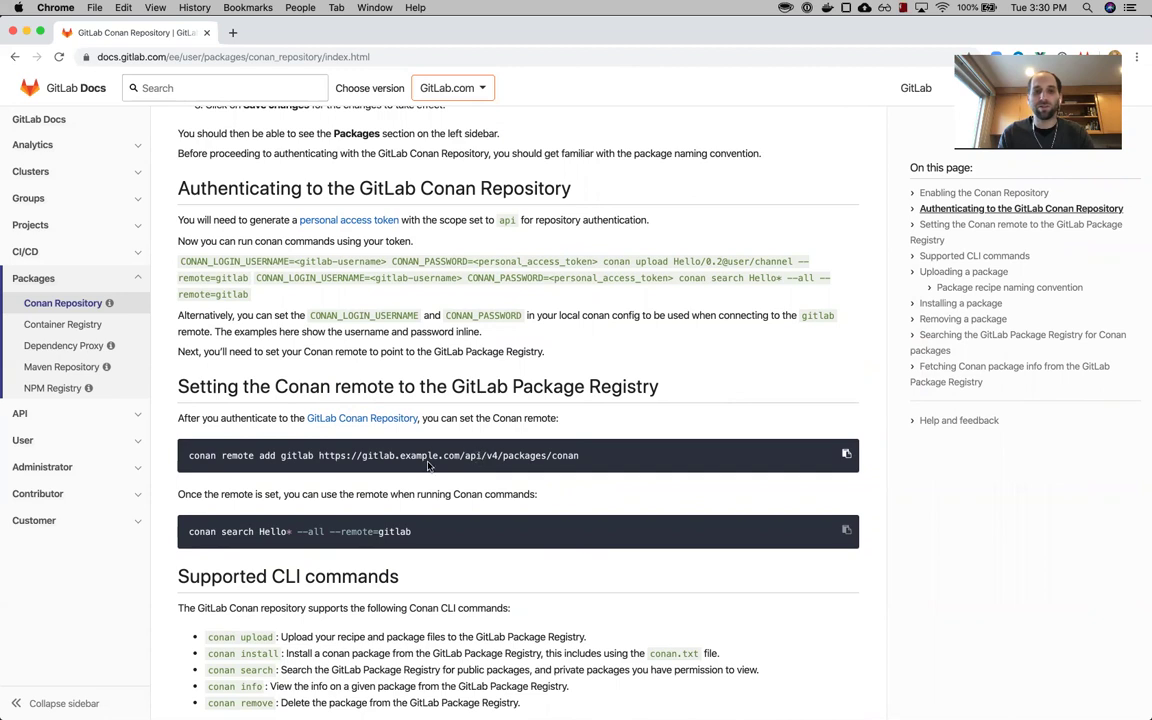
pyautogui.doubleClick(411, 457)
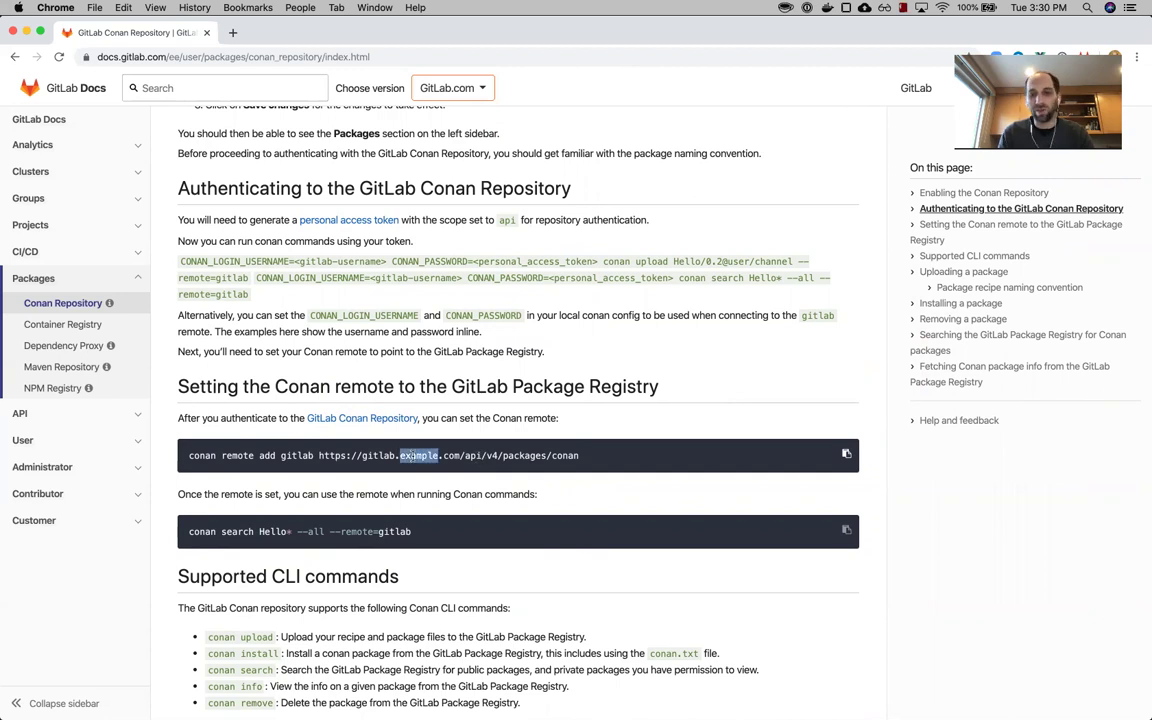
pyautogui.click(598, 497)
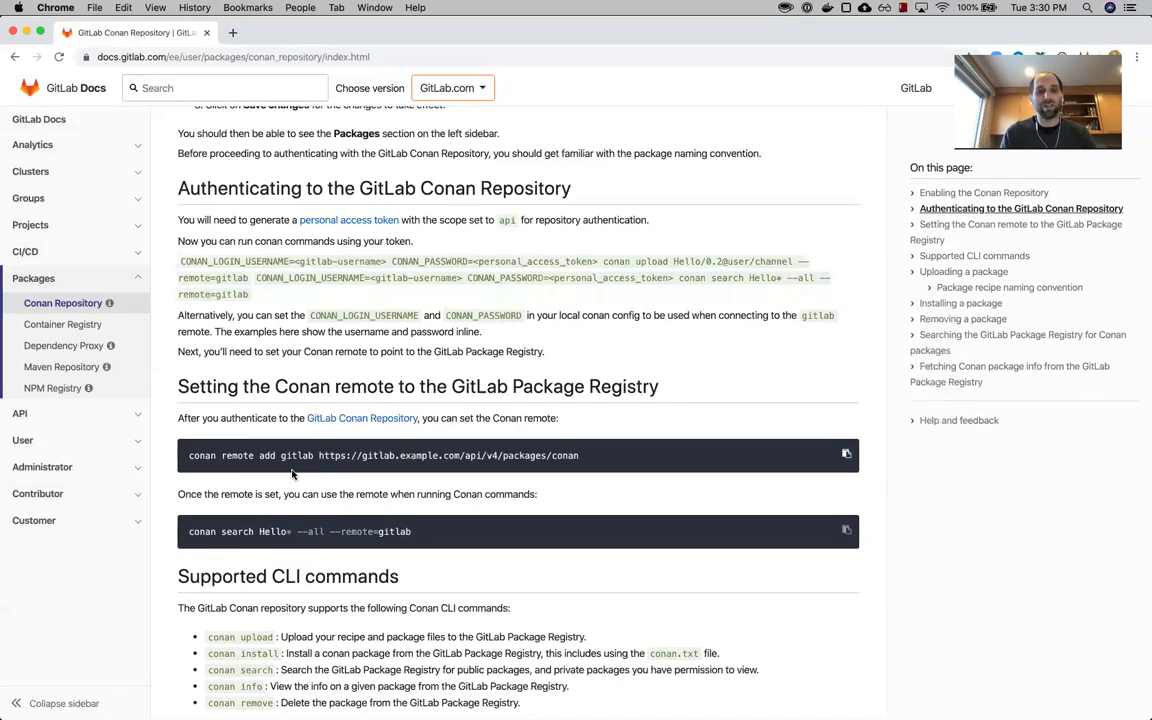
pyautogui.press('super+Tab')
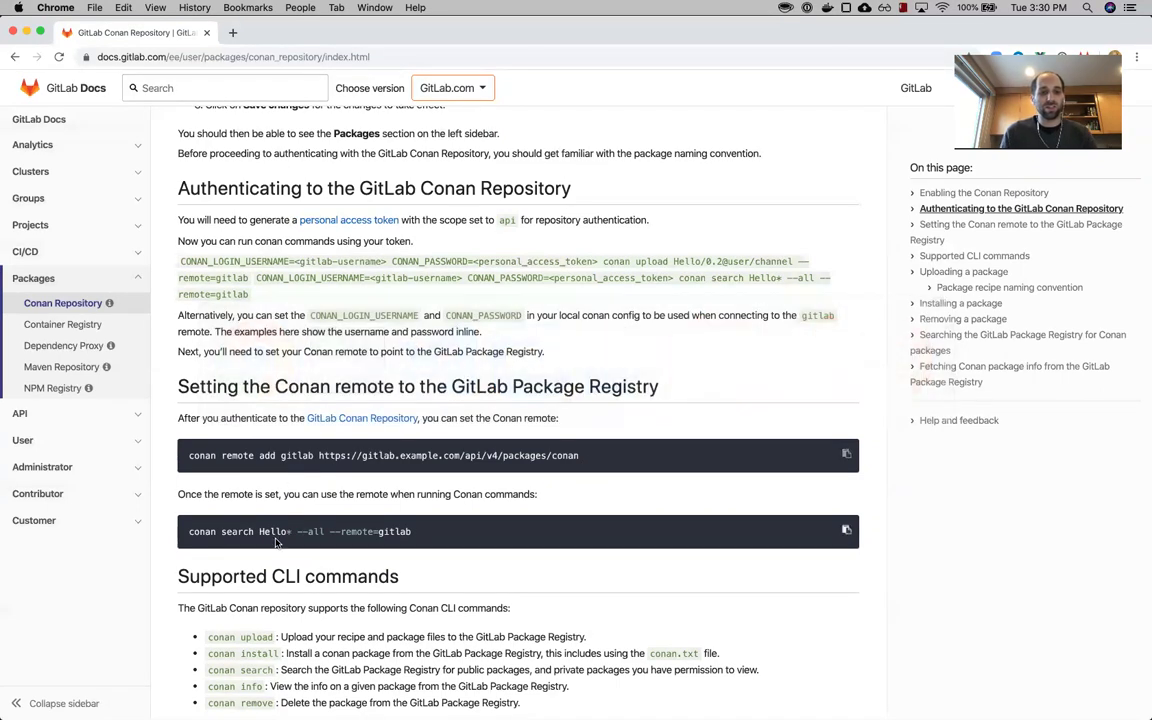
pyautogui.scroll(-1, 277, 543)
pyautogui.scroll(-1, 277, 543)
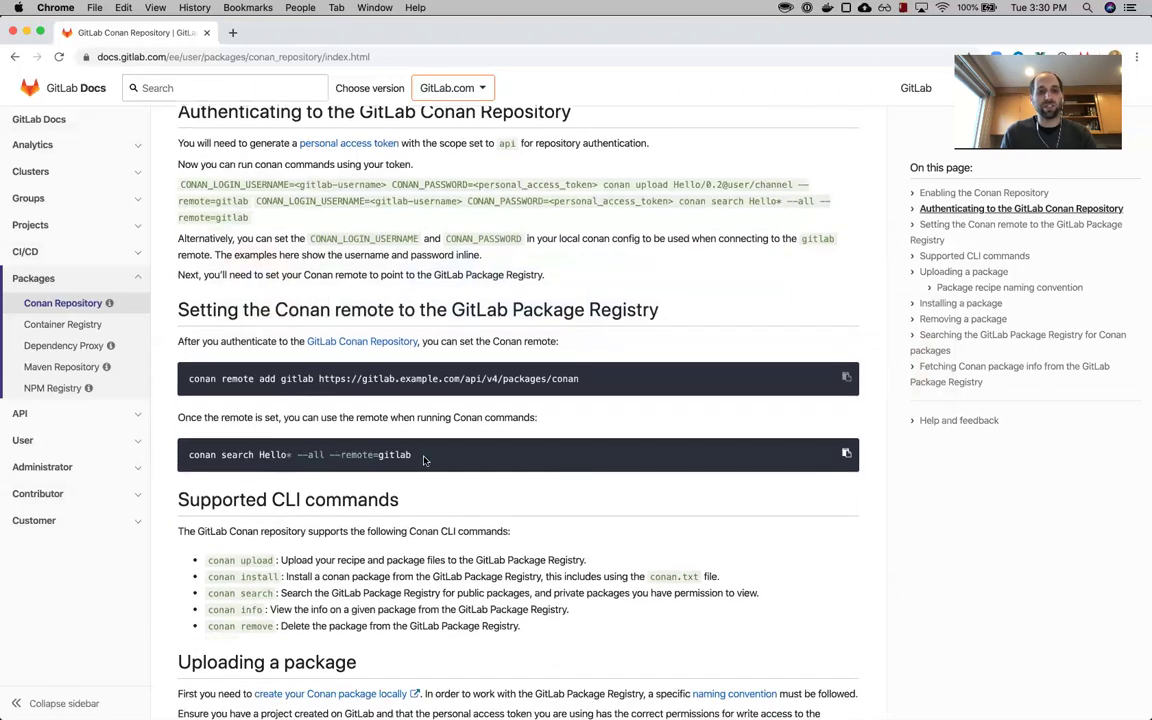
pyautogui.scroll(-9, 423, 459)
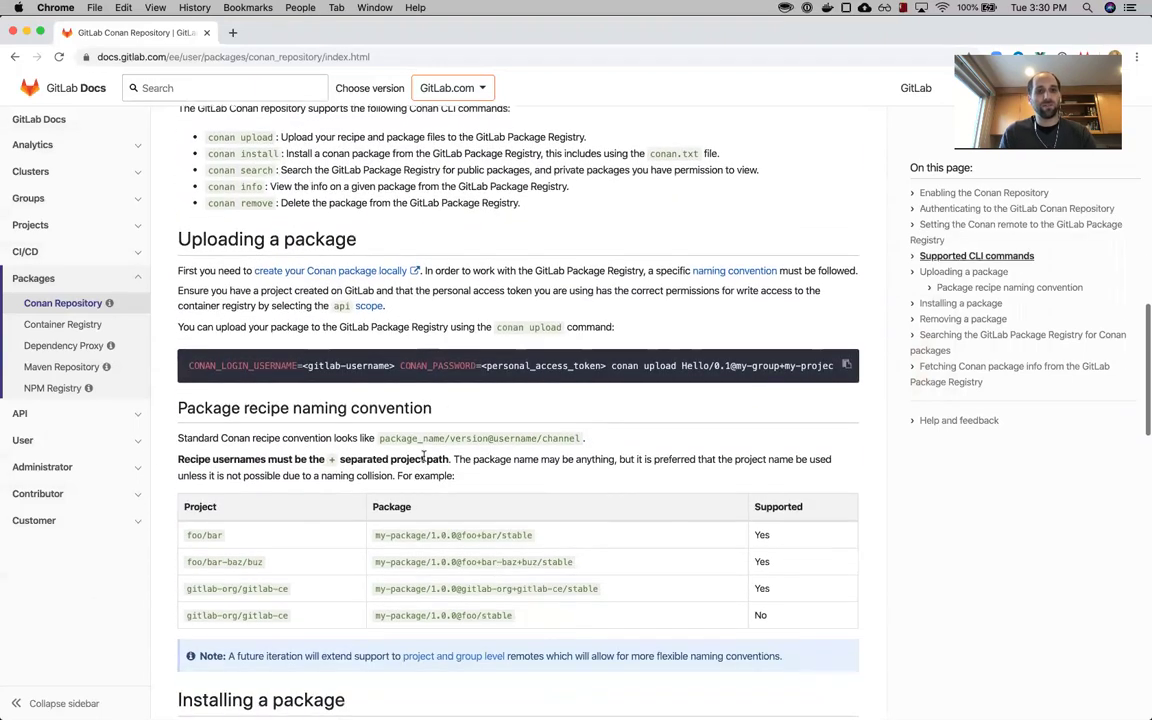
pyautogui.scroll(-1, 423, 437)
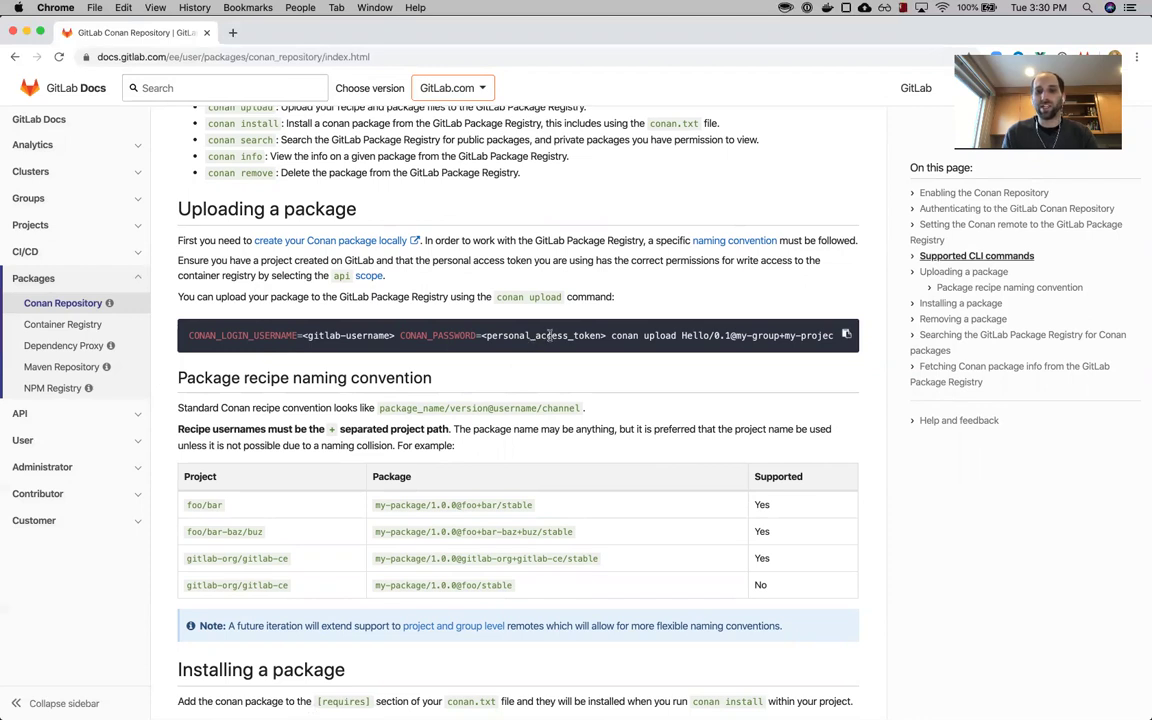
pyautogui.doubleClick(548, 335)
pyautogui.click(548, 335)
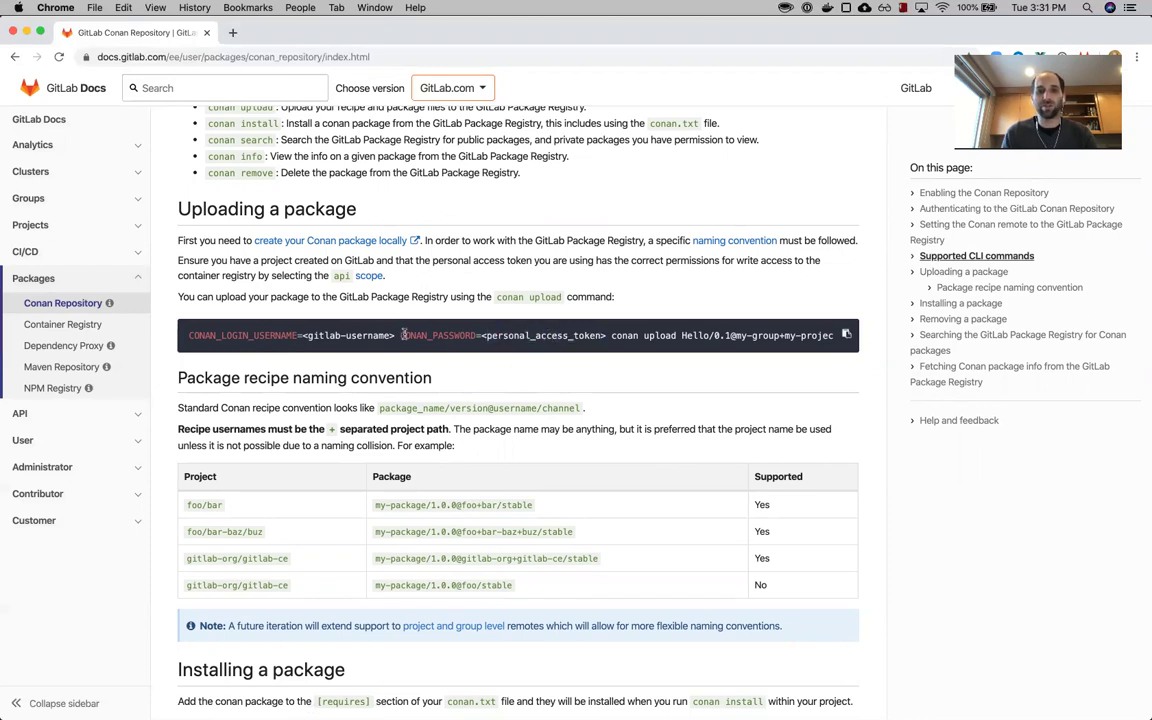
pyautogui.moveTo(399, 335); pyautogui.dragTo(610, 336)
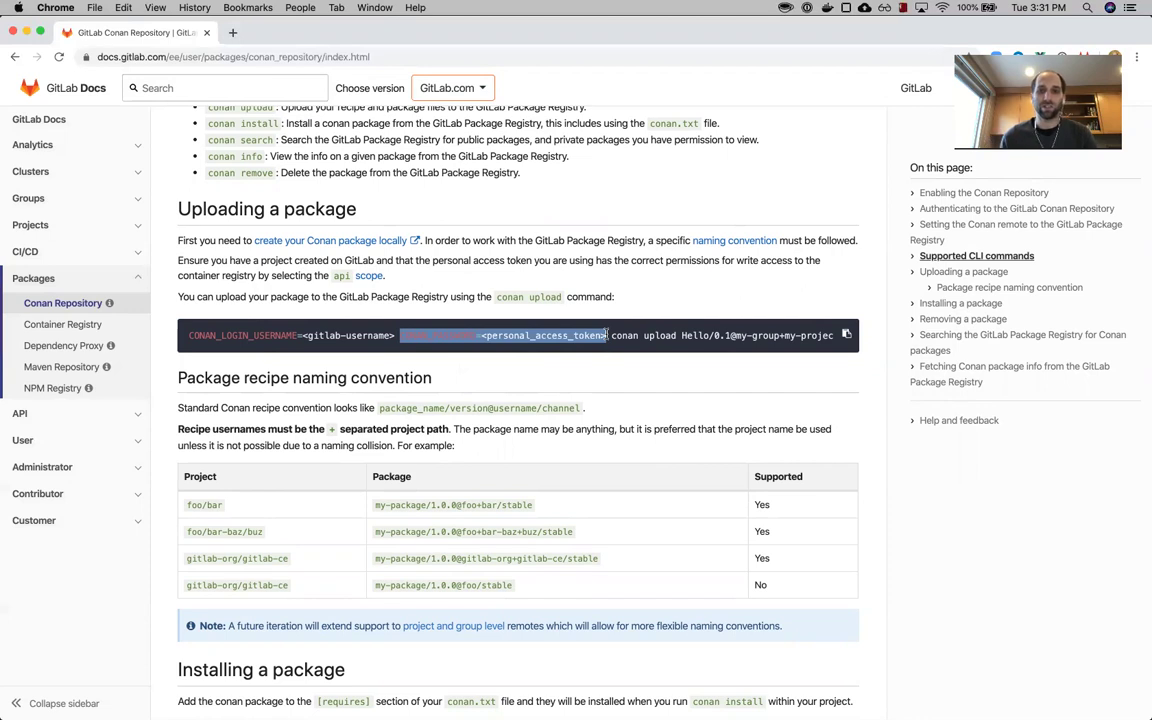
pyautogui.click(606, 335)
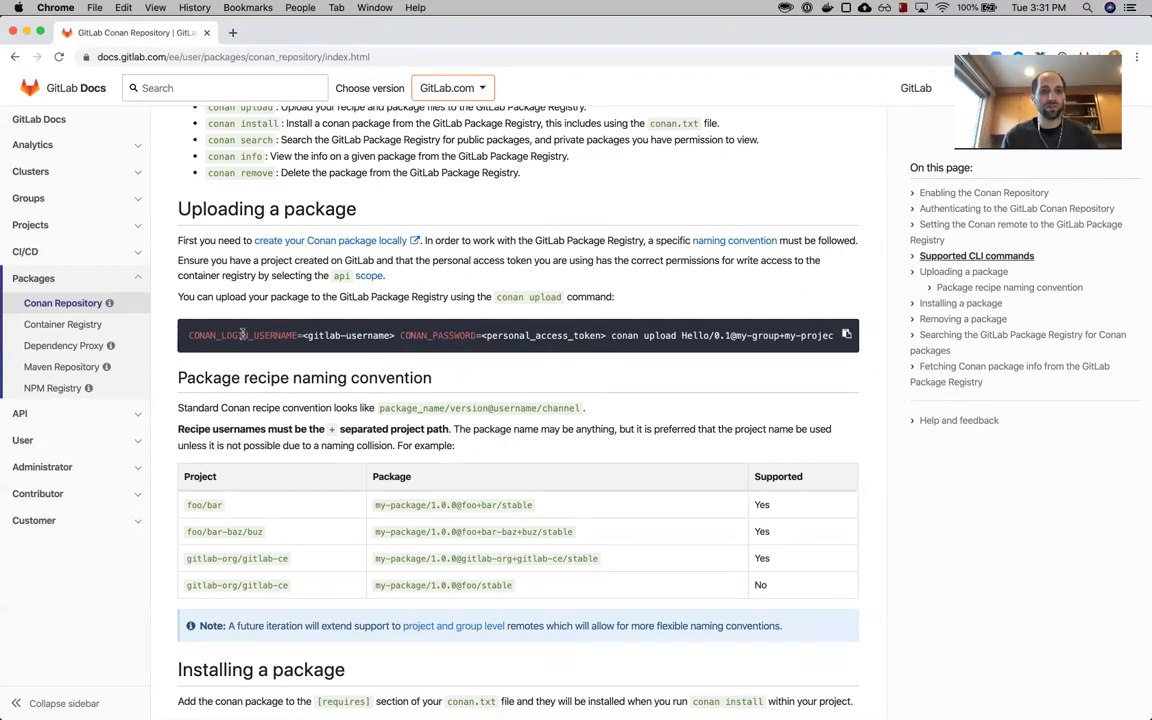
# - Begin the terminal command with CONAN_LOGIN_USERNAME set to the GitLab username, followed by CONAN_PASSWORD=
pyautogui.press('super+Tab')
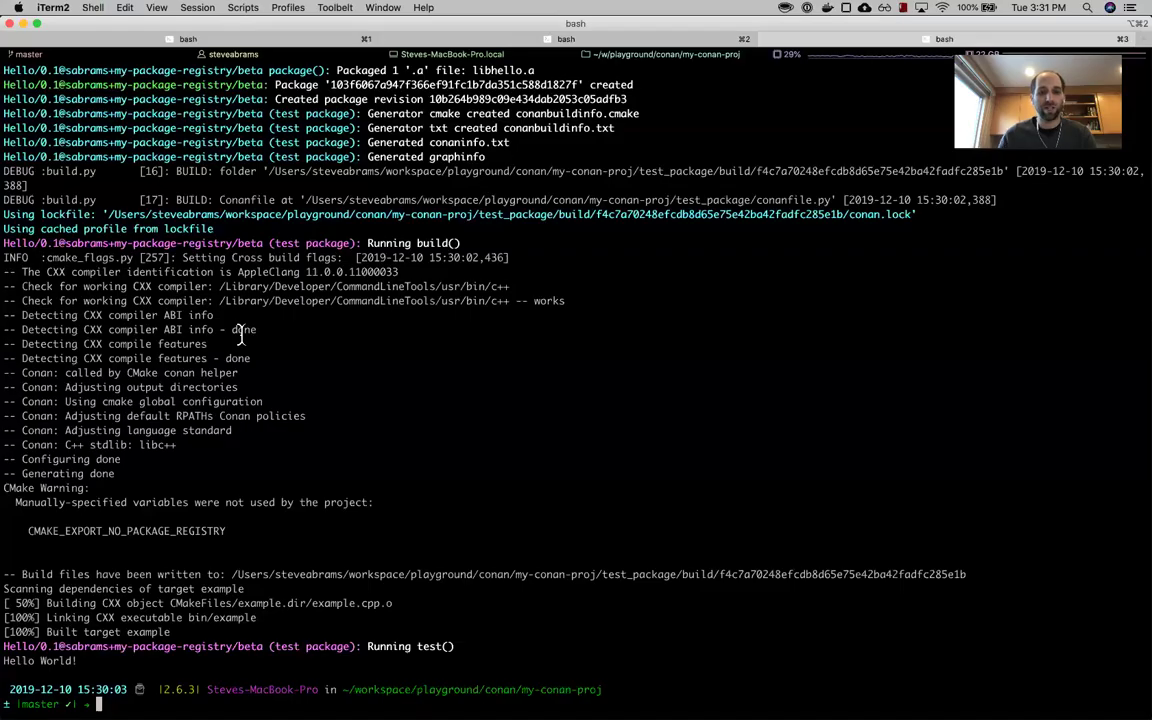
pyautogui.write('CONAN_LOGIN_USERNAME')
pyautogui.write('=sabrams')
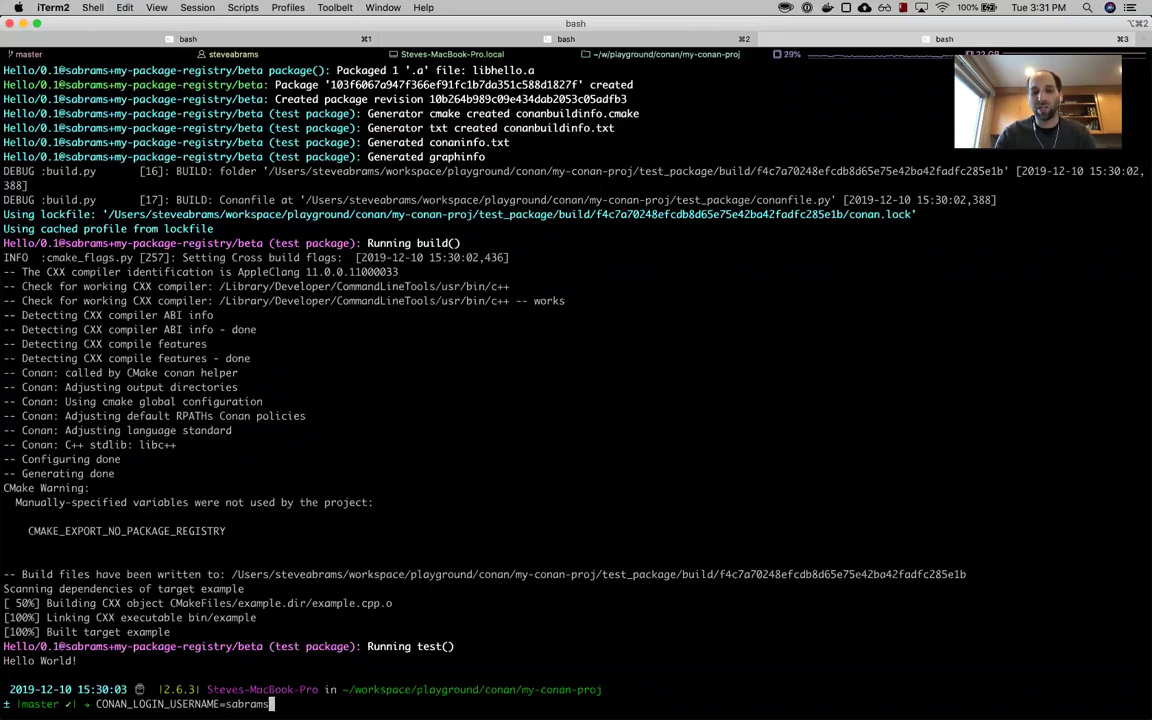
pyautogui.press('super+Tab')
pyautogui.doubleClick(409, 336)
pyautogui.press('super+c')
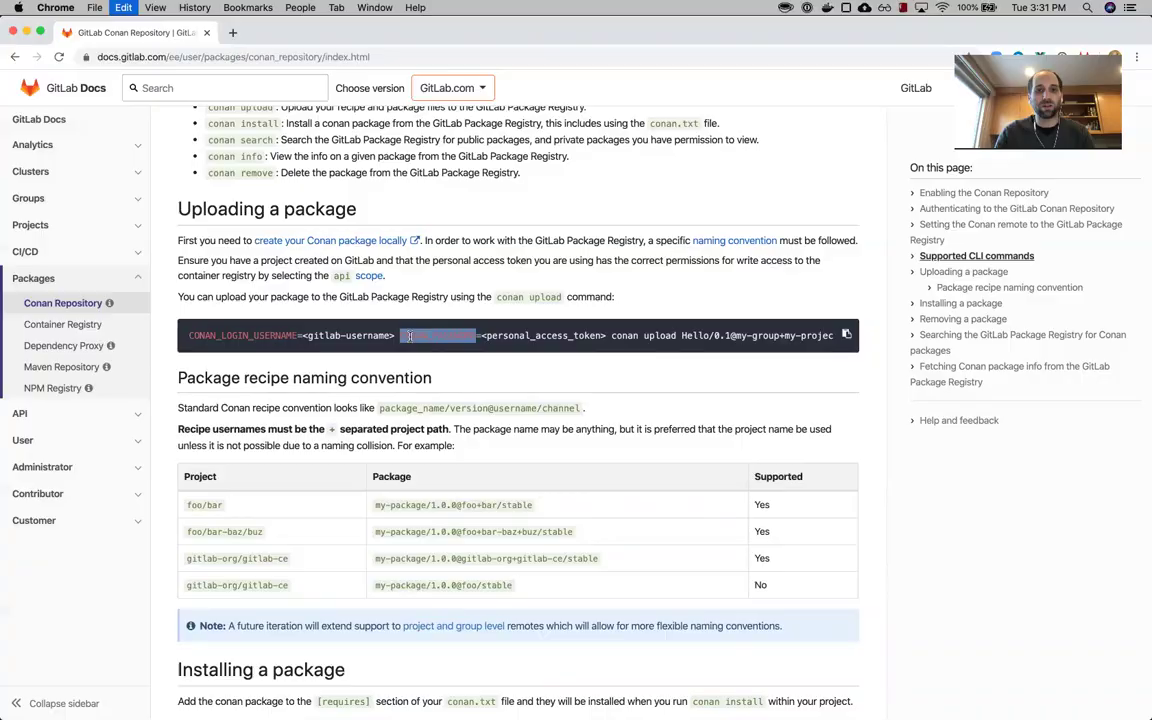
pyautogui.press('super+Tab')
pyautogui.press('super+v')
pyautogui.write('=')
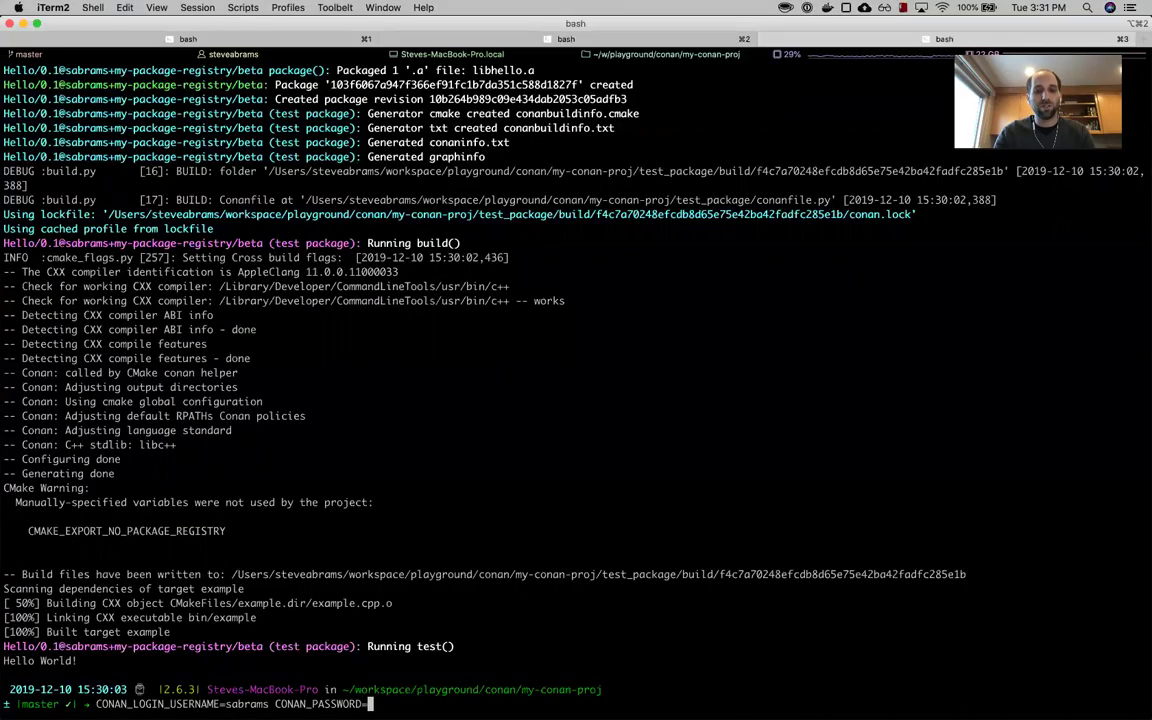
# - Copy the access token from the npm-practice .npmrc file and paste it as CONAN_PASSWORD
pyautogui.press('super+Tab')
pyautogui.press('super+Tab')
pyautogui.press('super+Tab')
pyautogui.press('super+Tab')
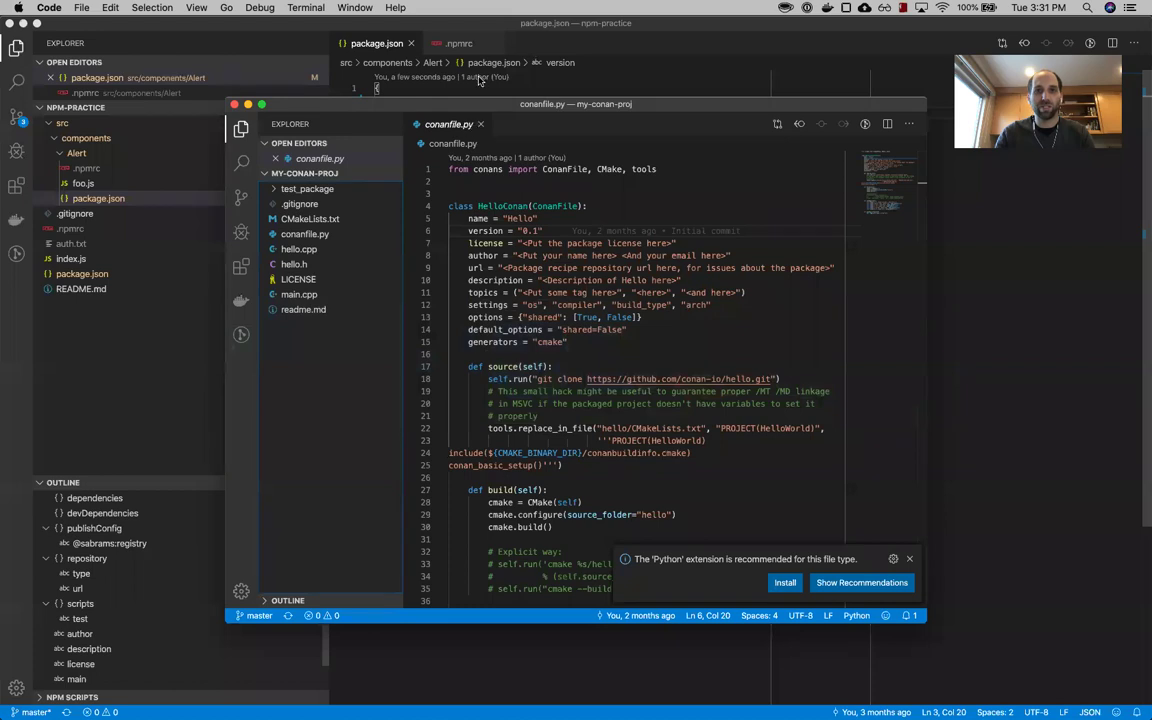
pyautogui.click(480, 80)
pyautogui.click(457, 43)
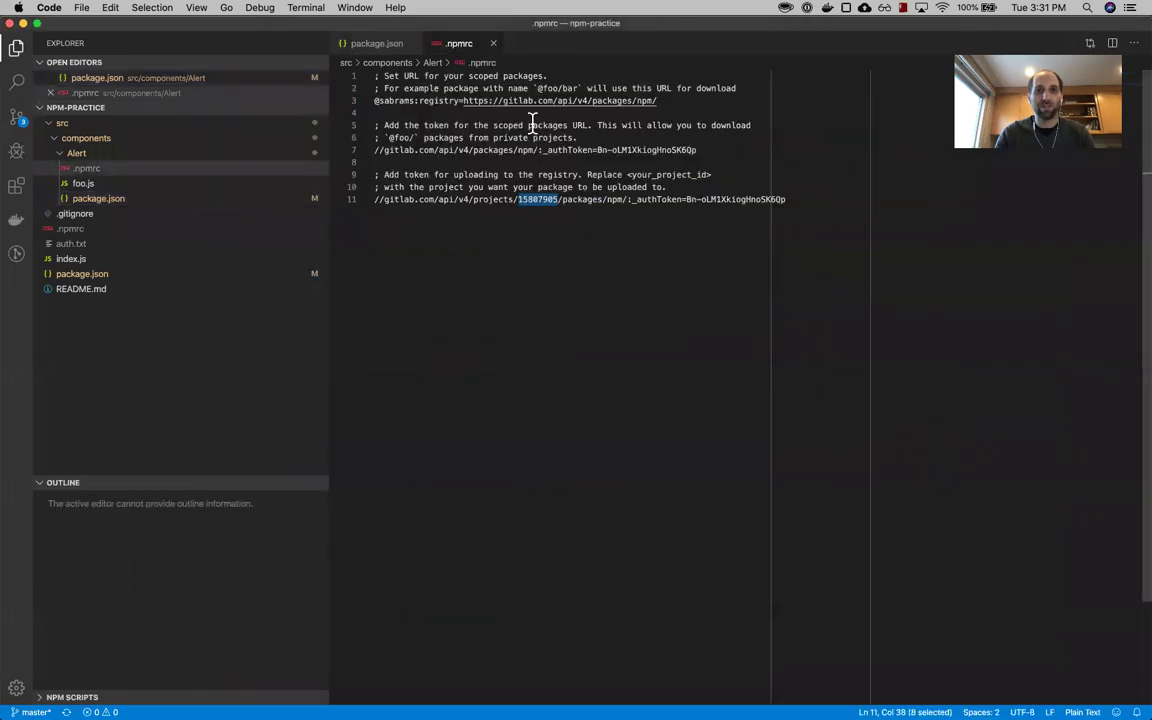
pyautogui.moveTo(687, 200); pyautogui.dragTo(810, 197)
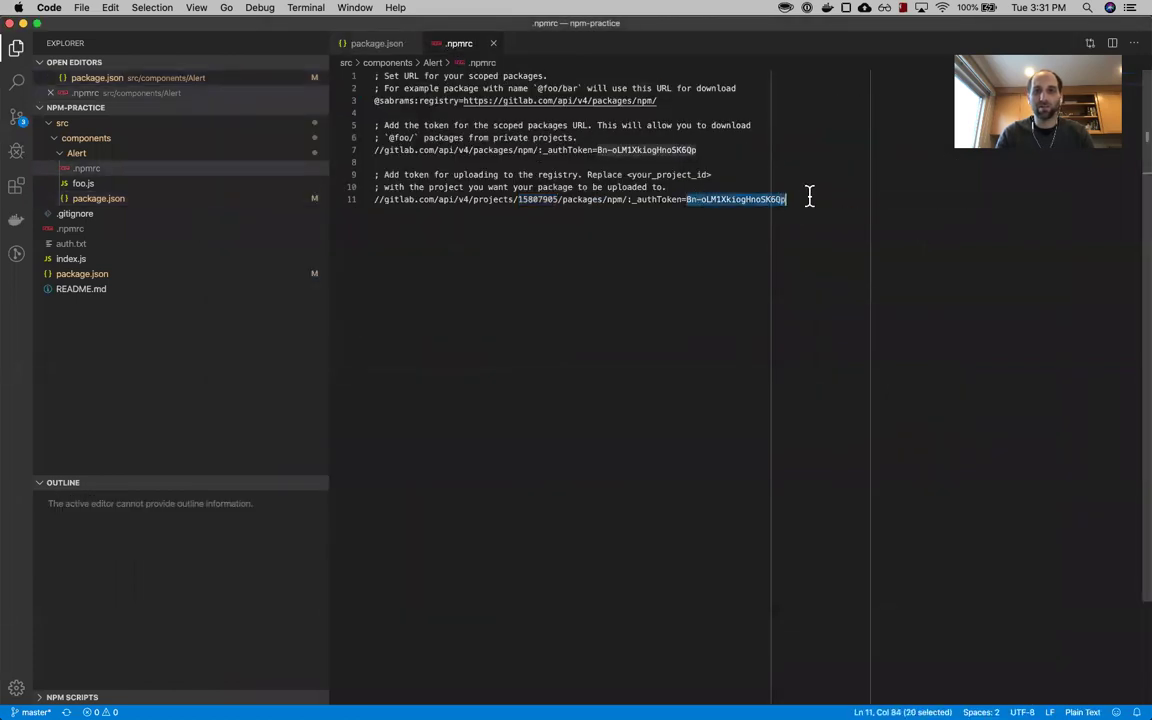
pyautogui.press('super+Tab')
pyautogui.press('super+v')
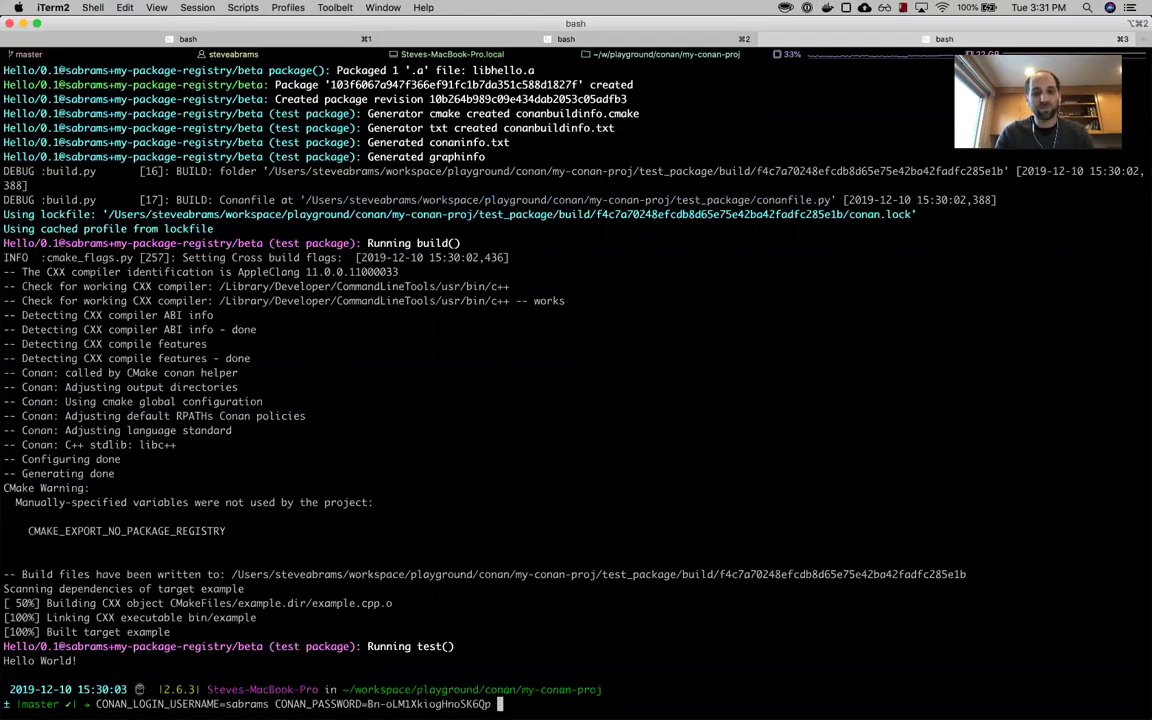
# - Finish and run 'conan upload' for the Hello/0.1 package reference with --all --remote=gitlab
pyautogui.write('conan upload')
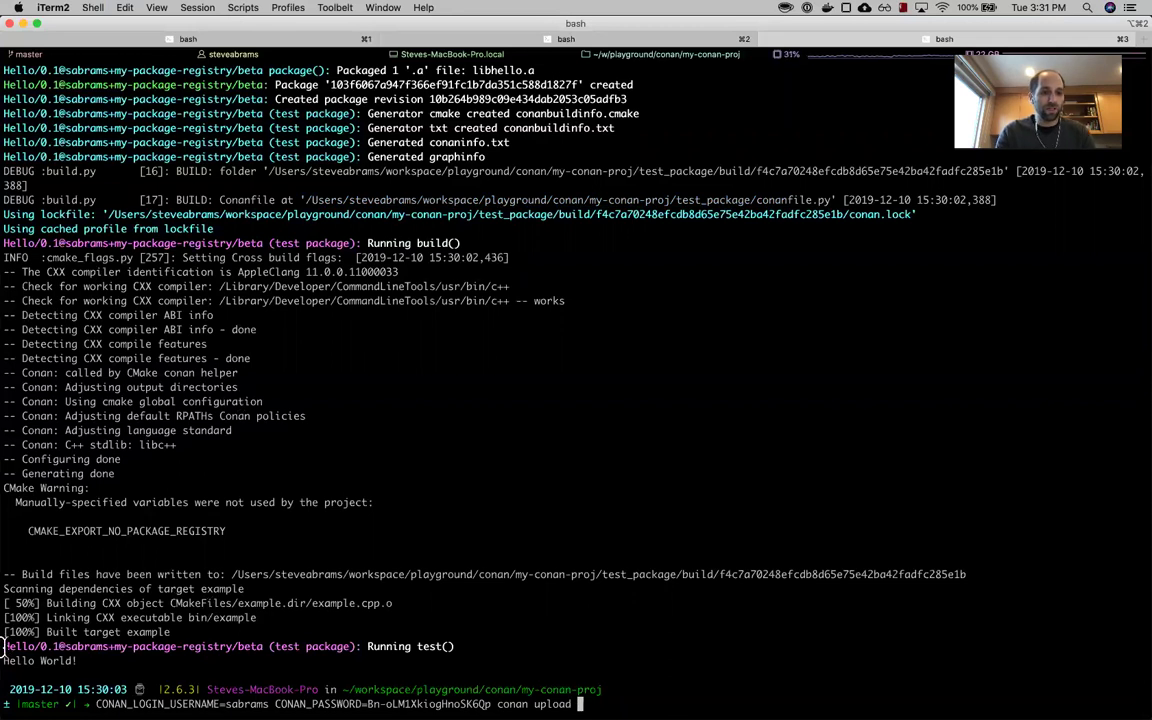
pyautogui.moveTo(4, 650); pyautogui.dragTo(263, 648)
pyautogui.press('super+v')
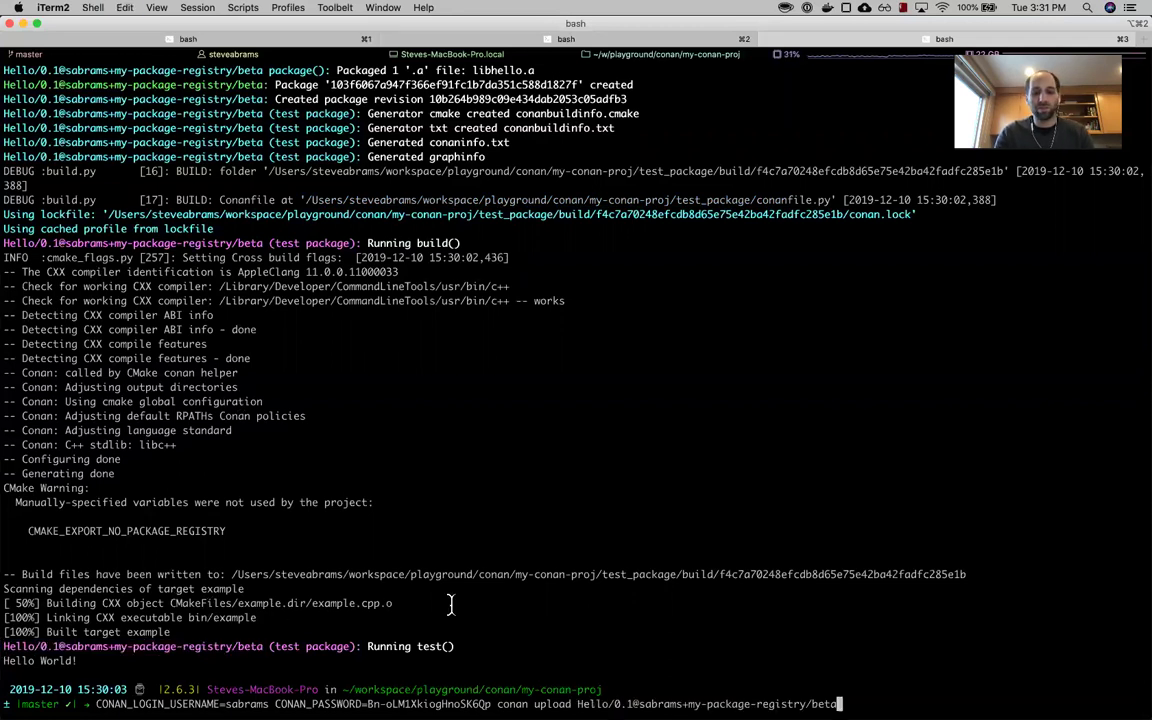
pyautogui.write('--all ')
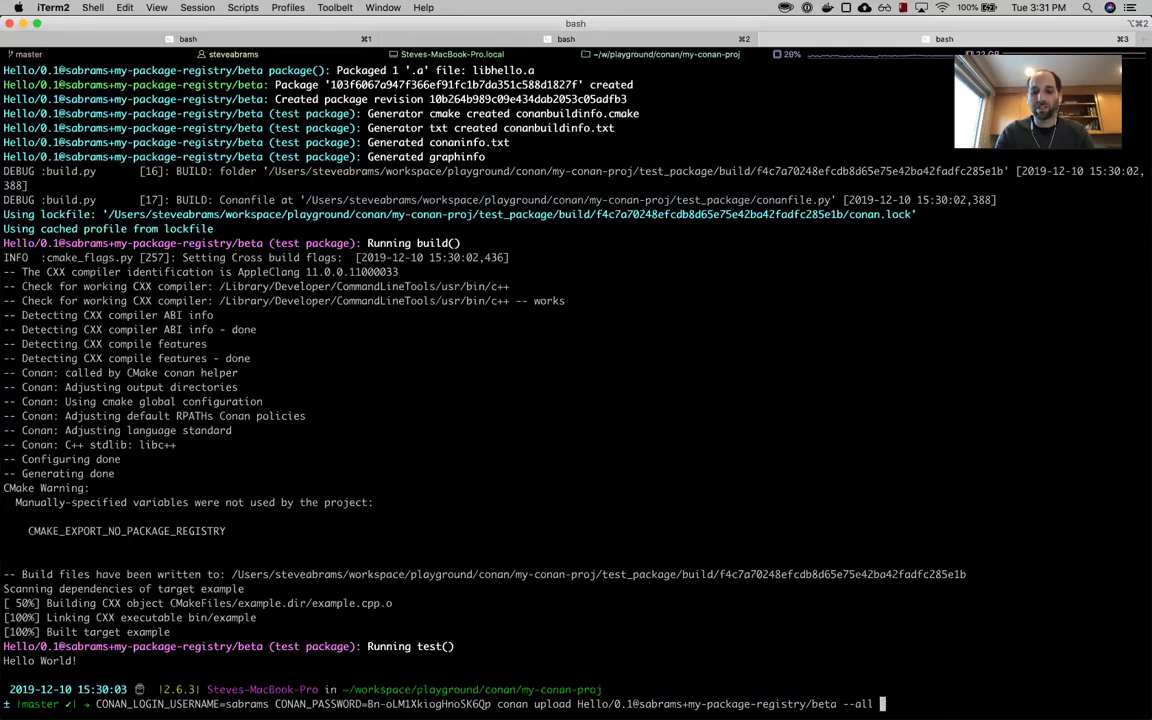
pyautogui.write('--remote=')
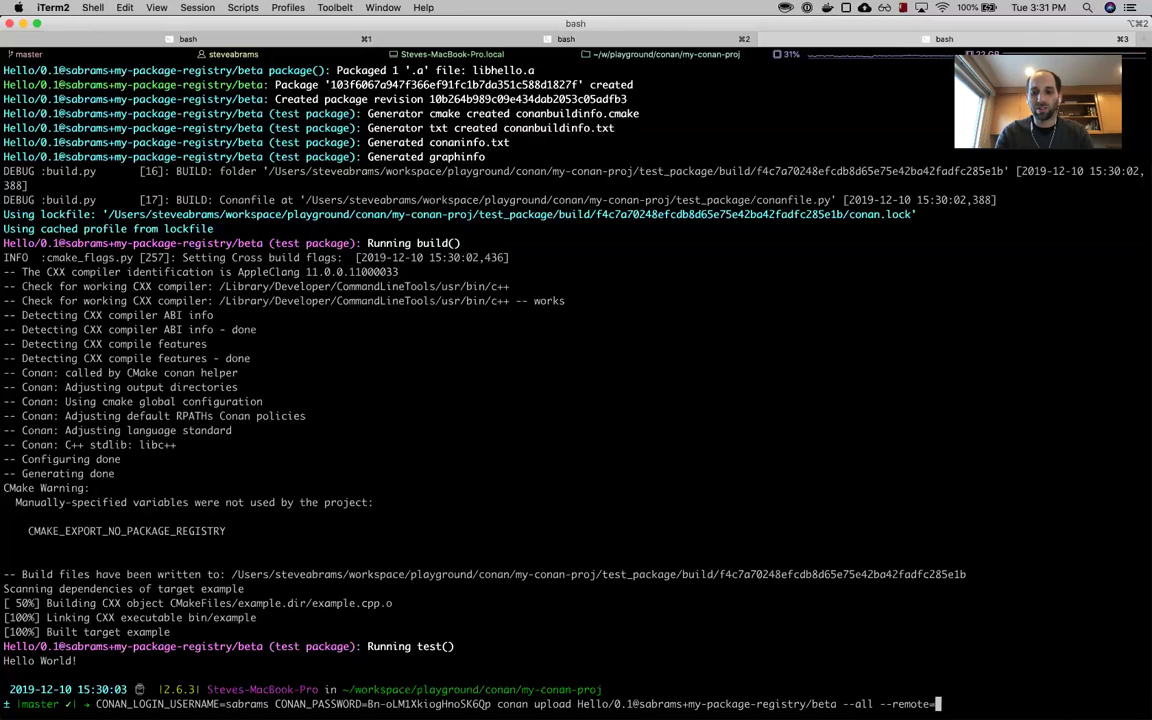
pyautogui.click(995, 692)
pyautogui.write('gitlab')
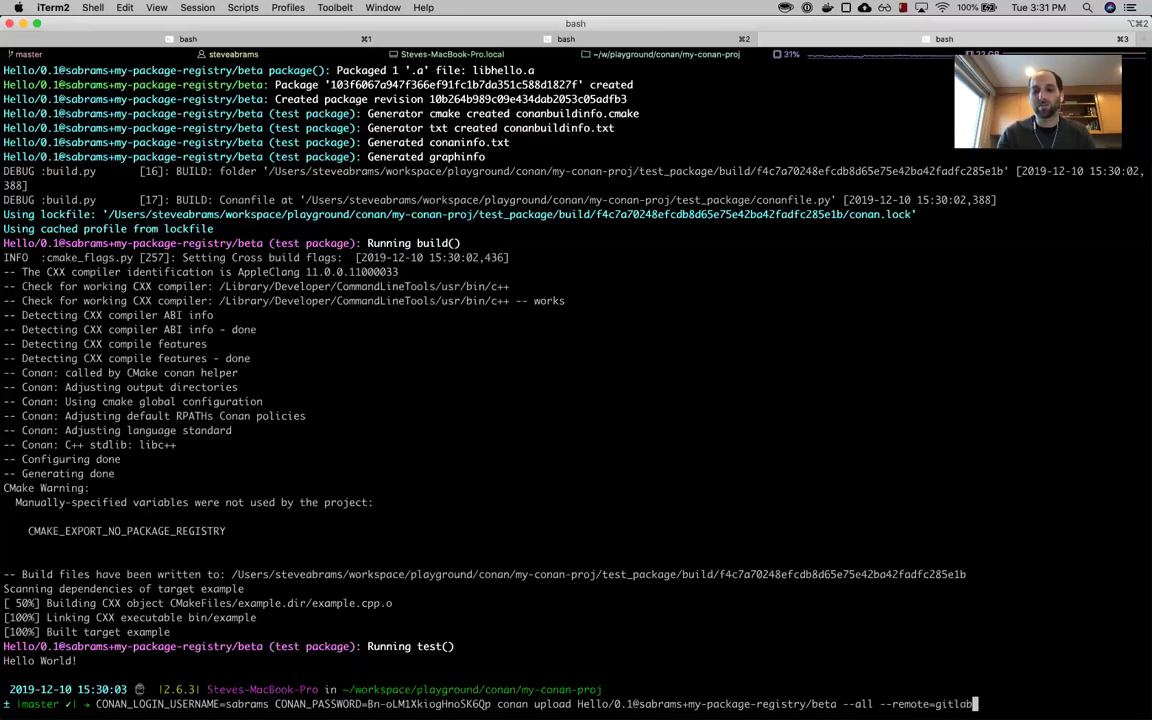
pyautogui.press('Return')
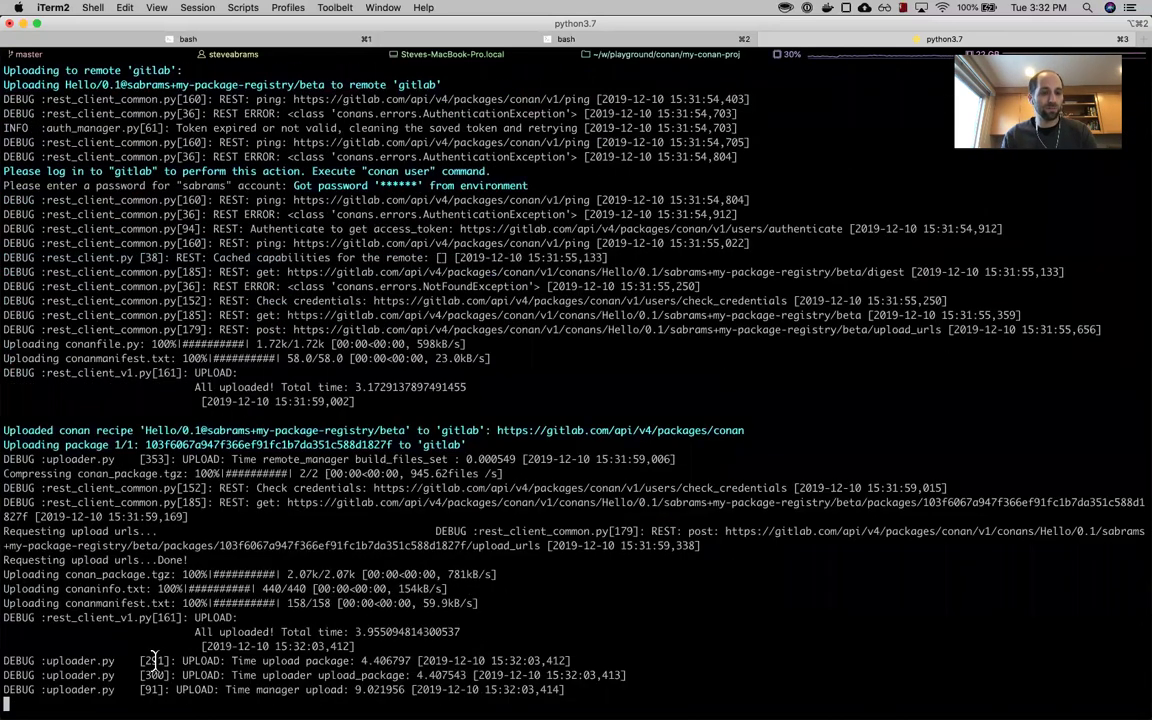
# - Once the upload completes, reload the GitLab package list to show the Hello 0.1 conan package
pyautogui.press('super+Tab')
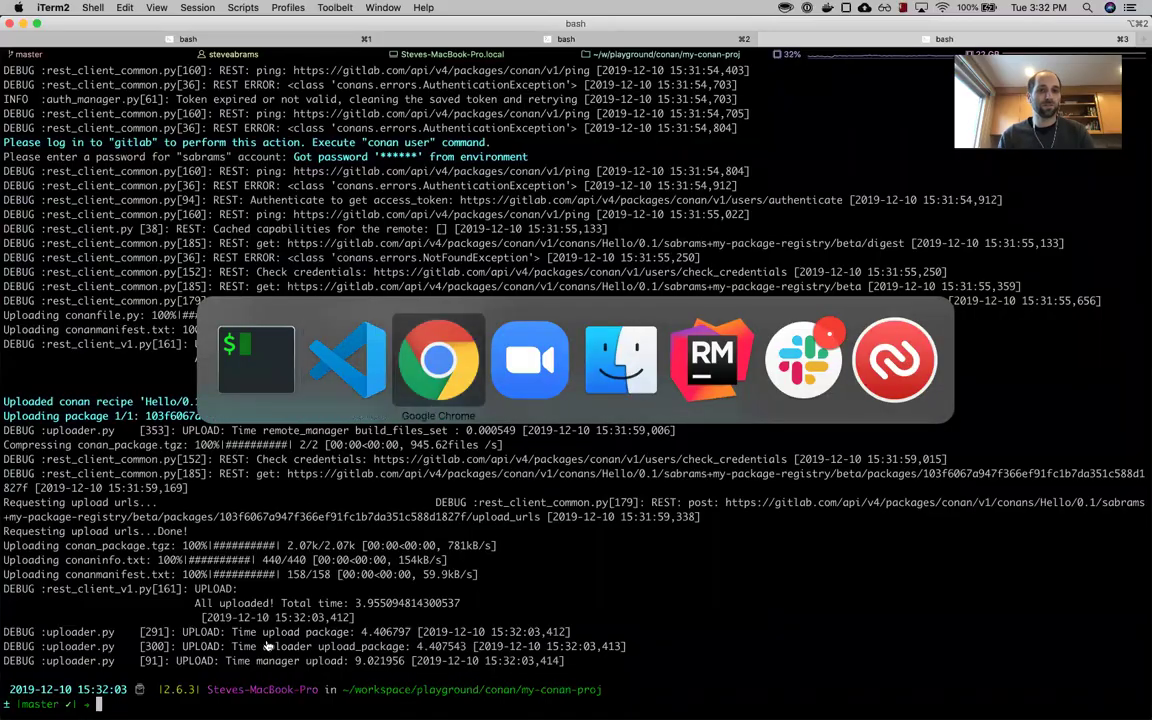
pyautogui.press('super+grave')
pyautogui.press('super+r')
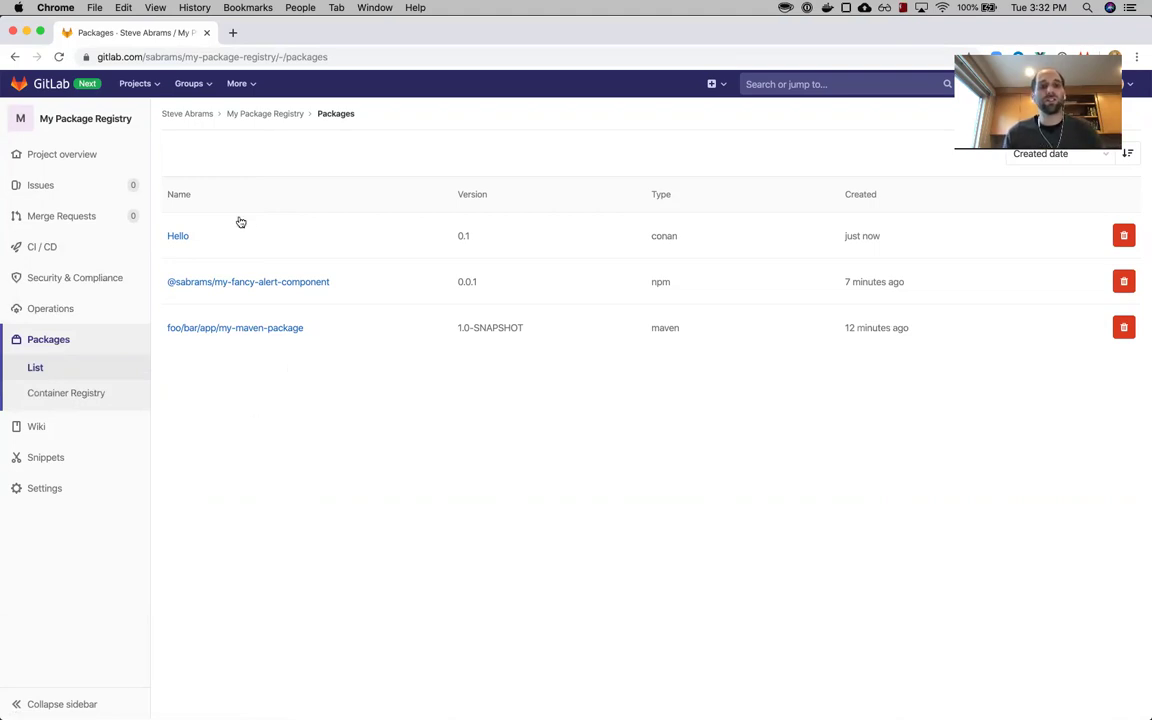
# - Open the My Package Registry overview page and highlight its Project ID 15807905
pyautogui.click(177, 235)
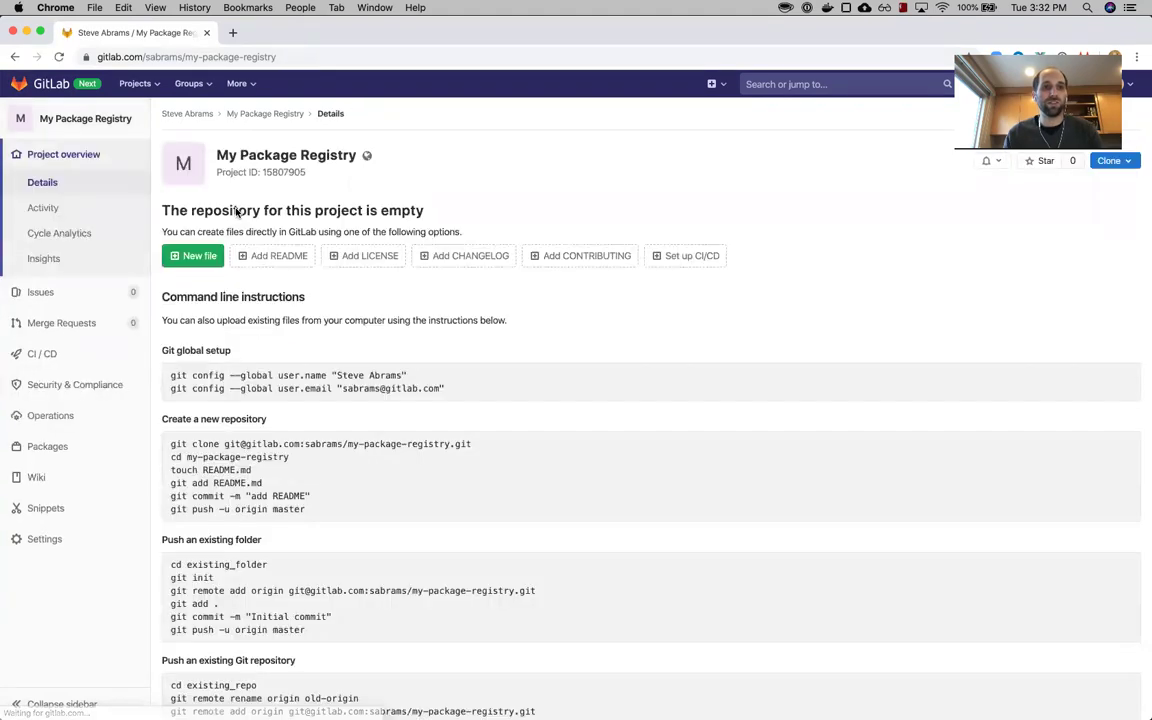
pyautogui.doubleClick(284, 171)
pyautogui.click(286, 168)
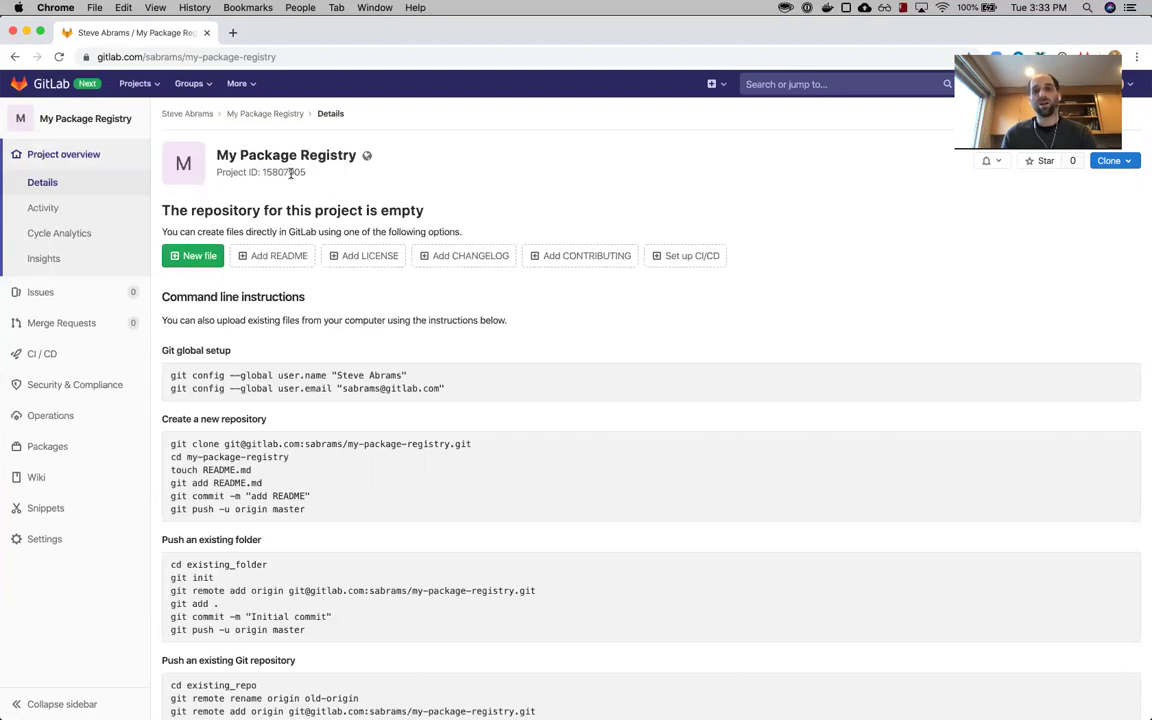
pyautogui.moveTo(684, 698)
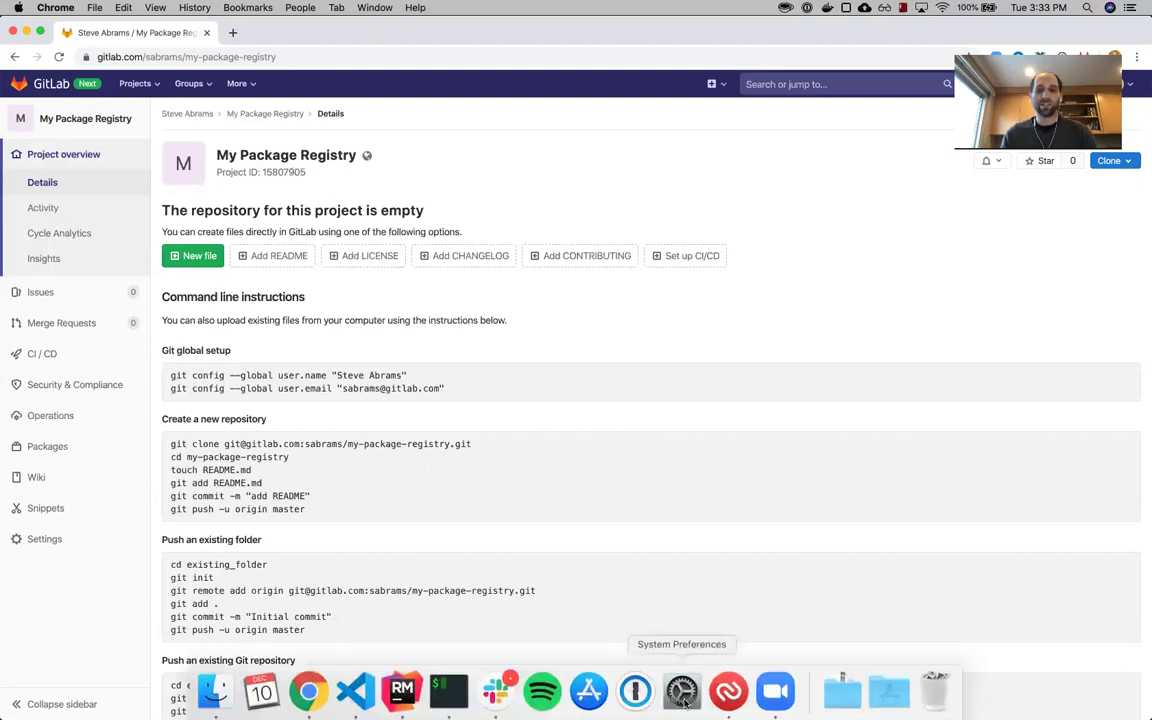
pyautogui.click(784, 694)
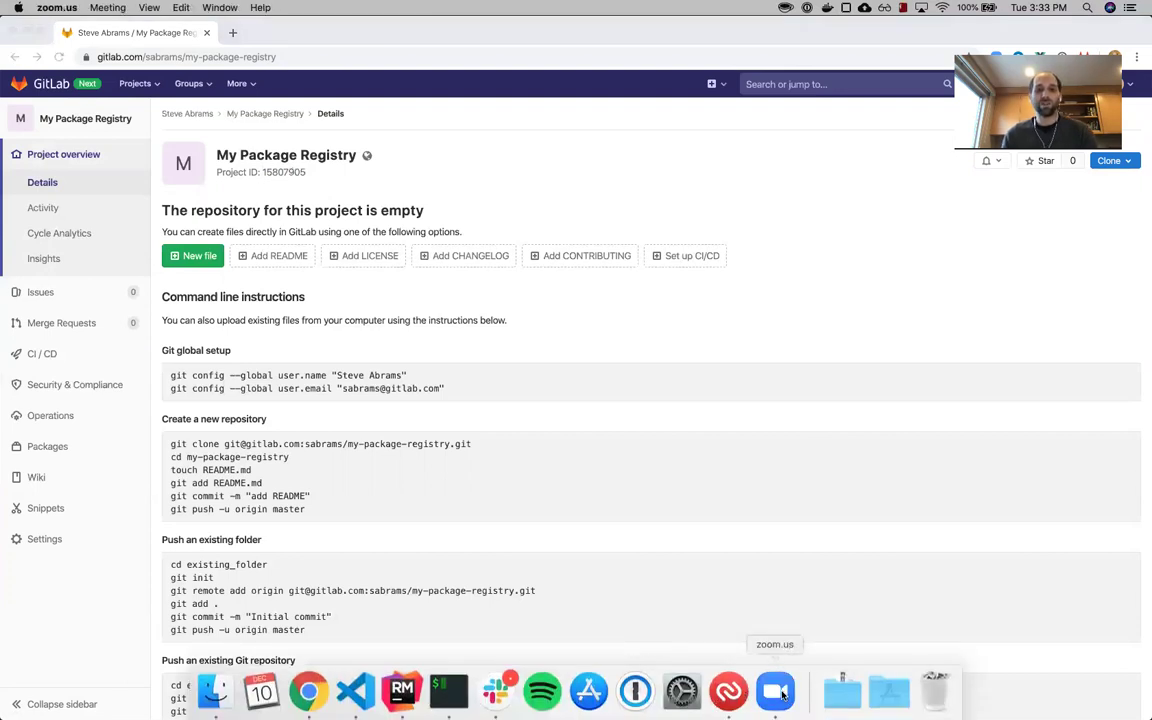
pyautogui.click(682, 563)
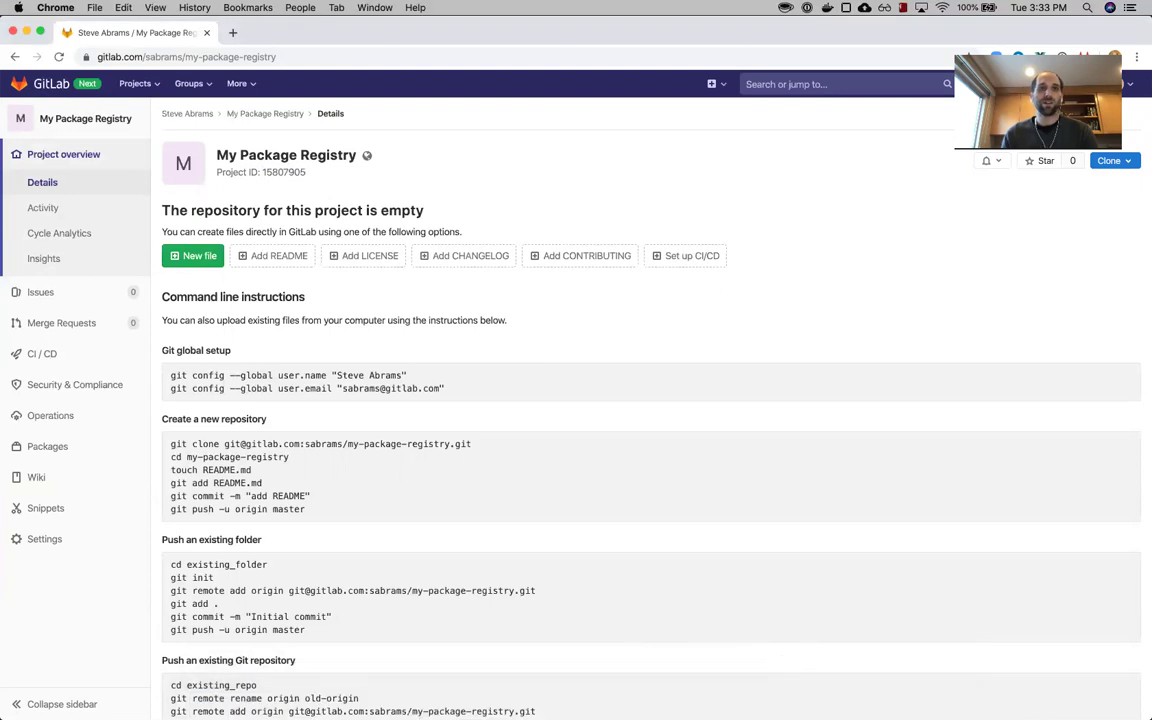